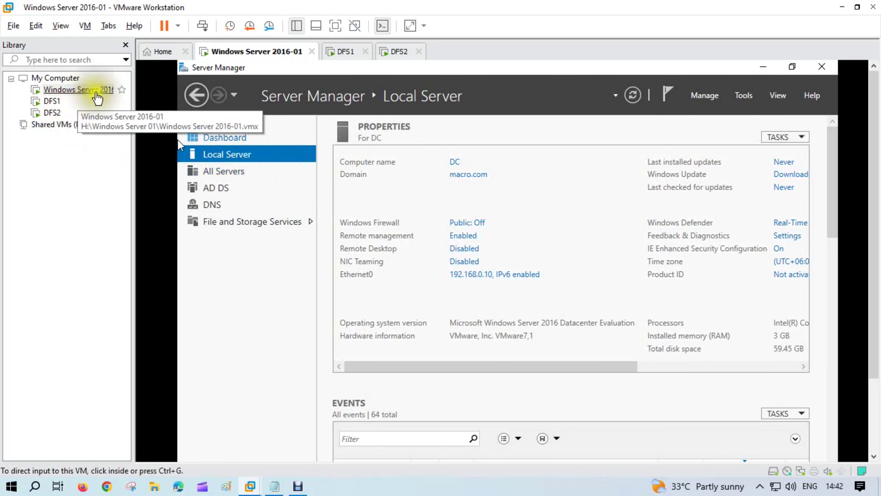
- Flip between the DFS1, DFS2 and domain controller VM tabs to compare the servers
left_click(342, 51)
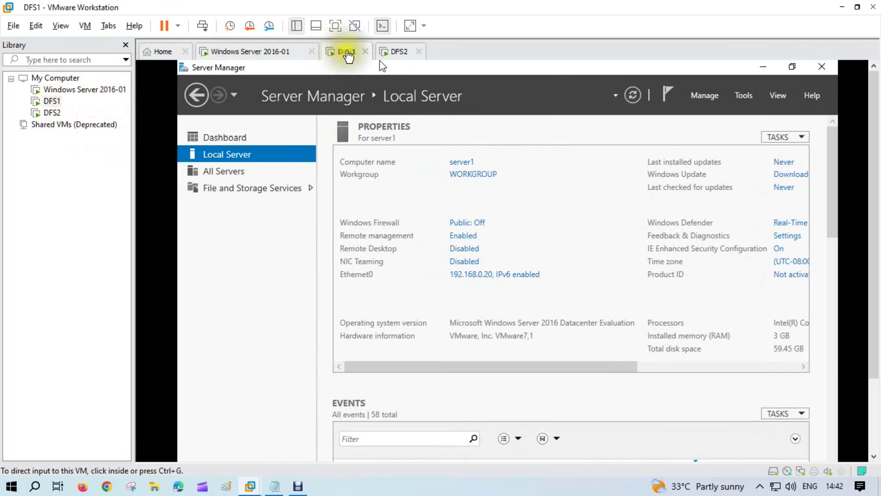
left_click(396, 52)
left_click(343, 56)
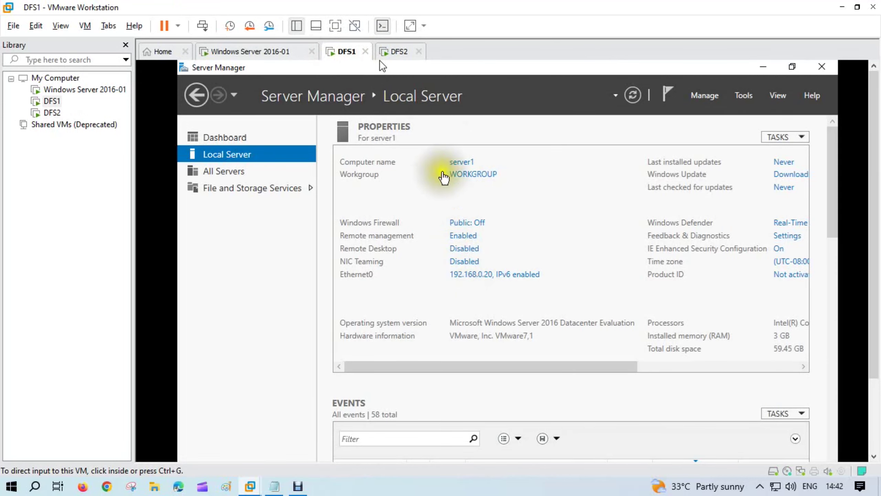
left_click(399, 52)
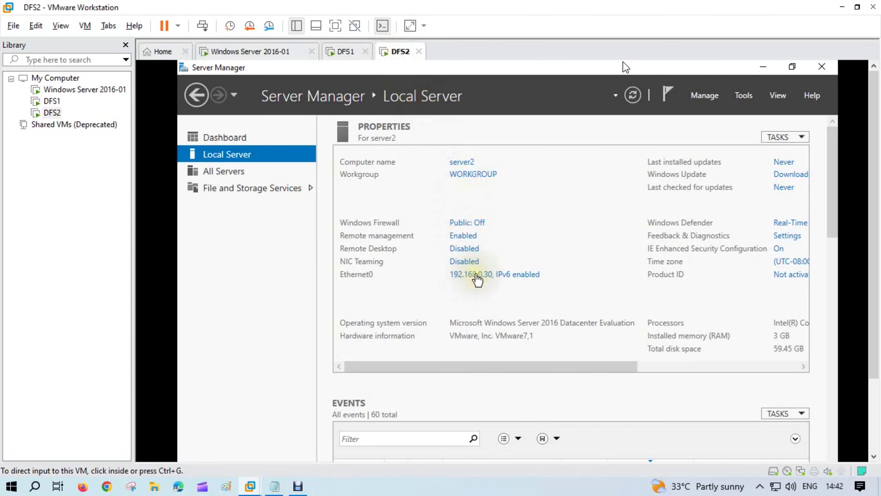
left_click(273, 59)
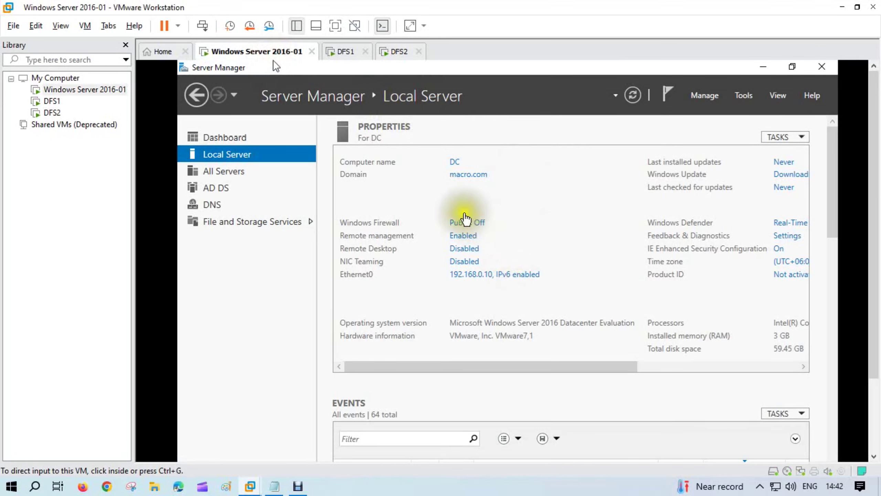
- Return to DFS1, give it input focus and make it fill the screen with Ctrl+Alt
left_click(345, 55)
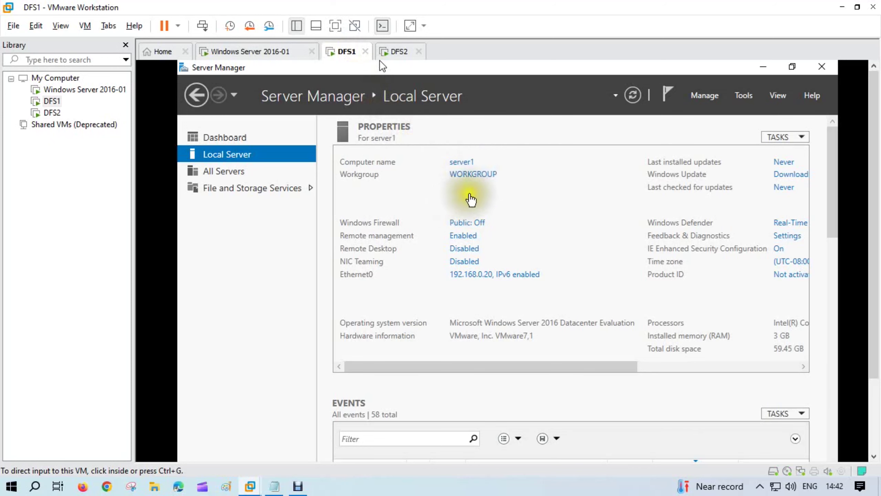
left_click(472, 180)
left_click(492, 173)
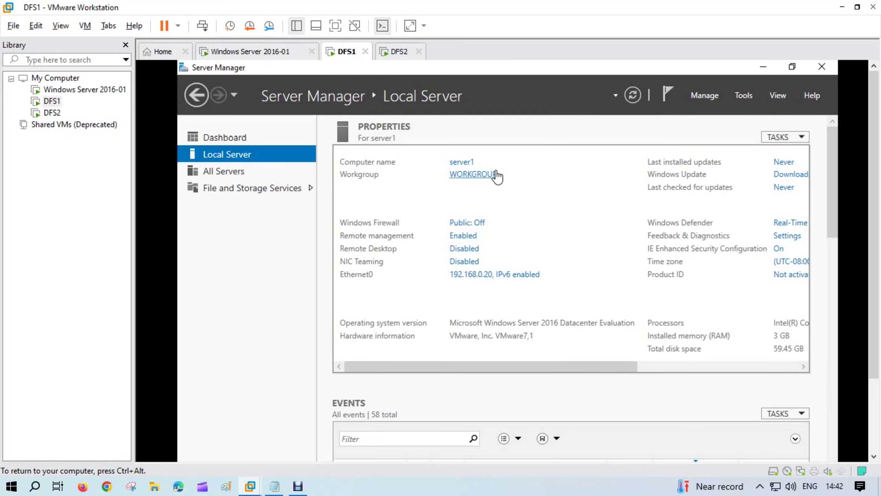
key("ctrl+alt")
- Change server1's membership to the macro.com domain, retrying past the domain-controller-not-found errors
left_click(335, 26)
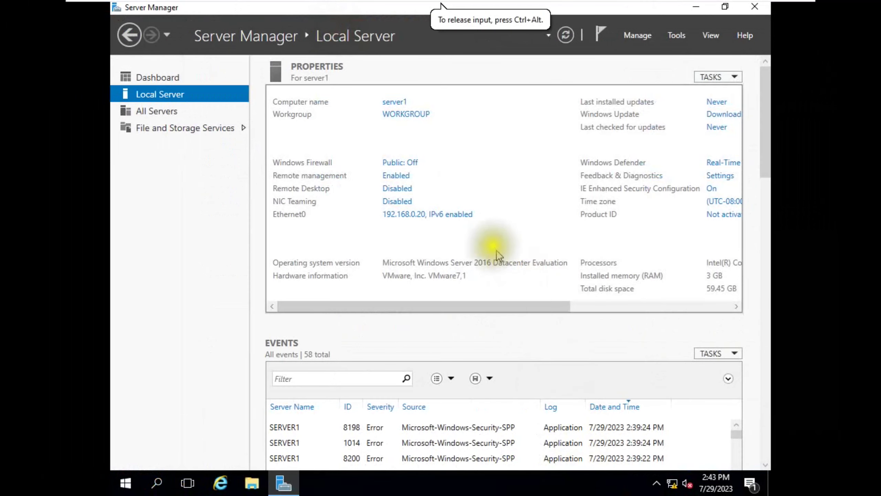
left_click(416, 116)
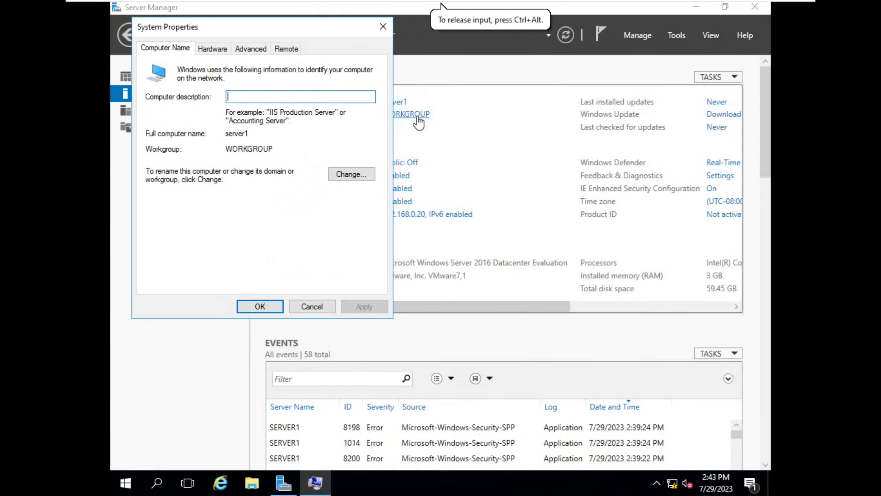
left_click(344, 173)
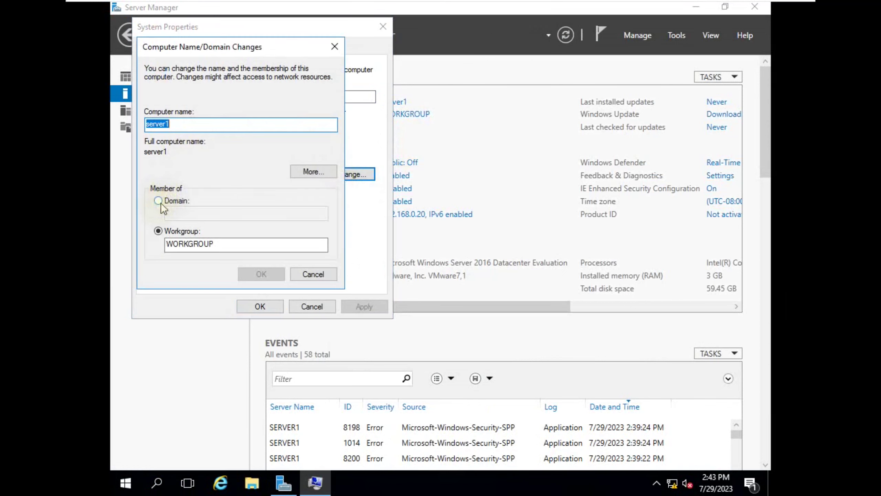
left_click(158, 201)
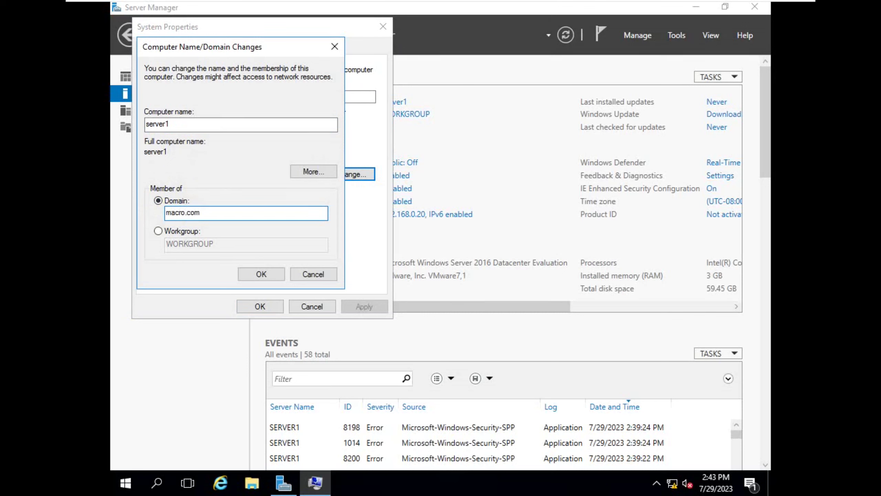
left_click(262, 274)
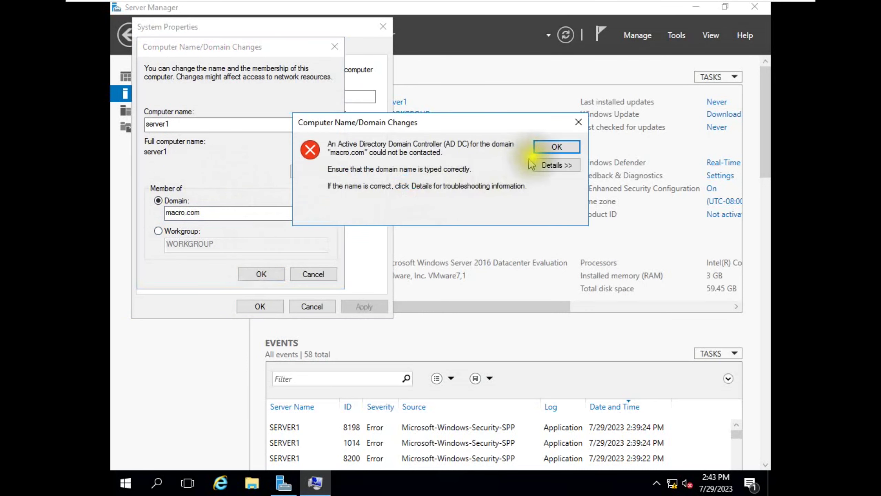
left_click(554, 148)
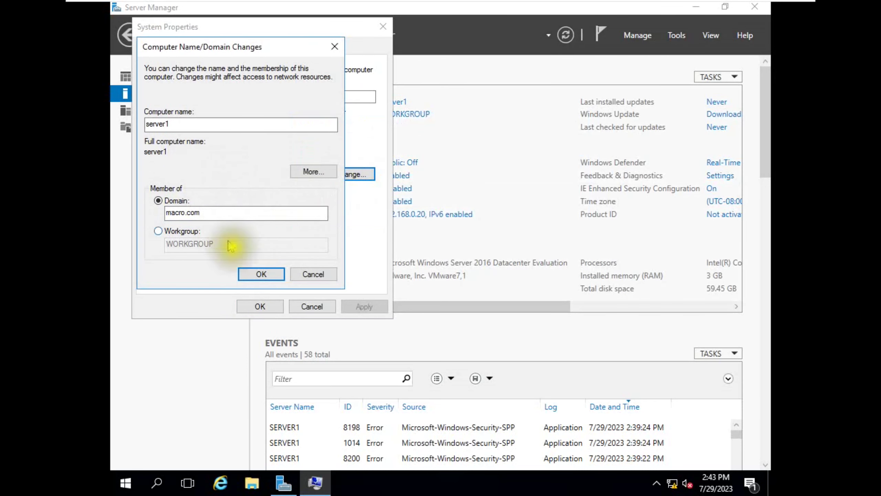
left_click(257, 275)
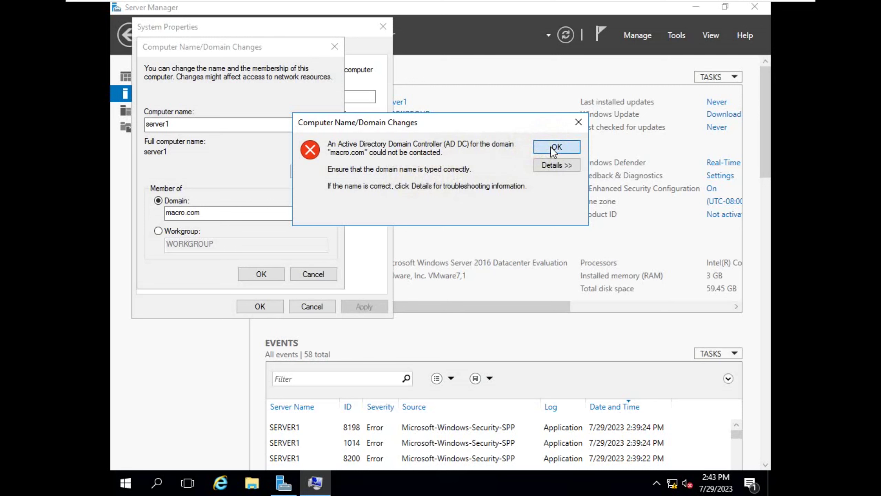
left_click(556, 147)
left_click(251, 275)
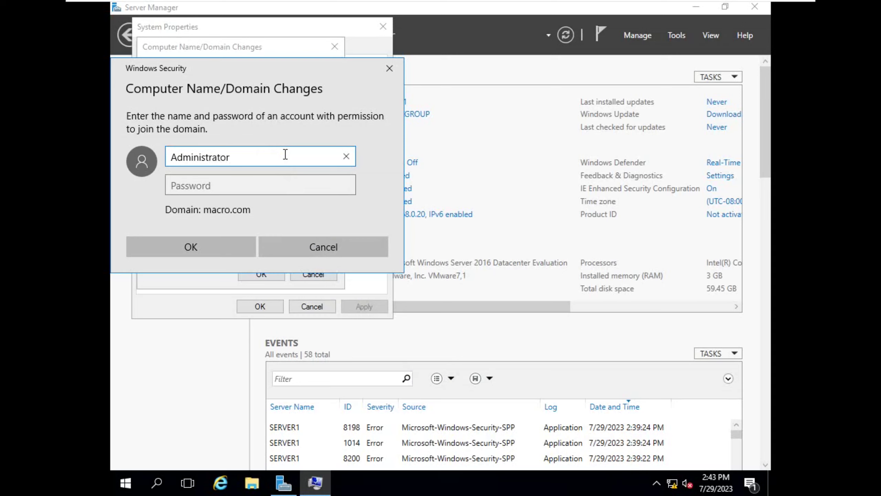
- Authenticate as the domain administrator, acknowledge the welcome and restart notices, and restart server1 now
key("Tab")
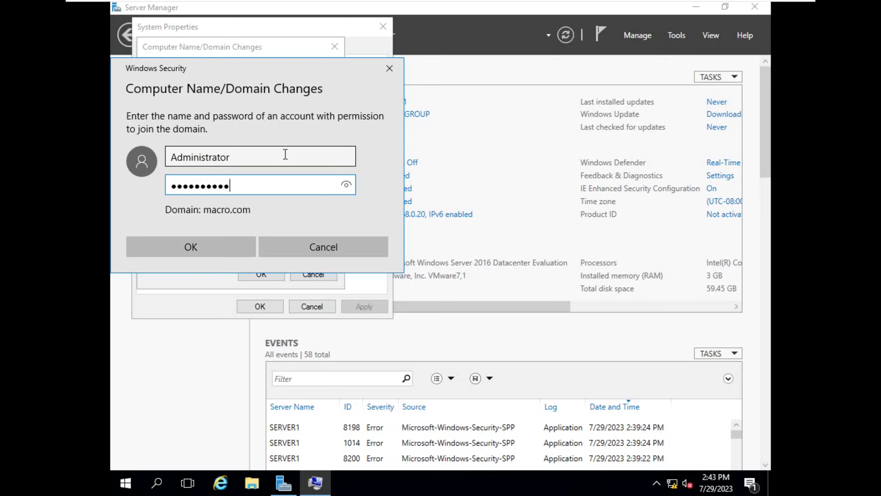
key("Return")
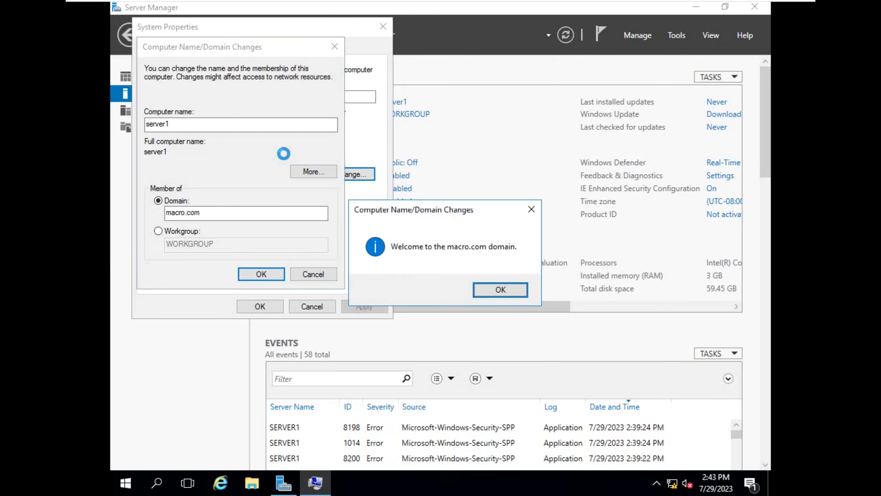
left_click(496, 290)
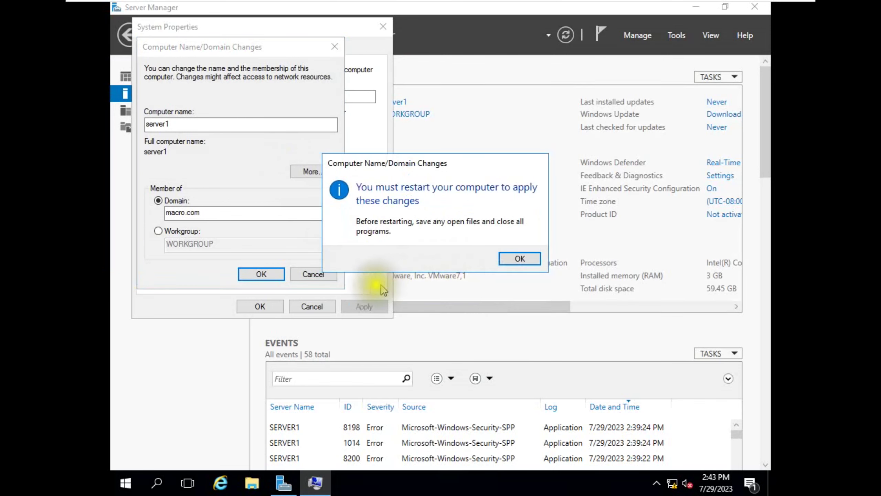
left_click(517, 258)
left_click(260, 306)
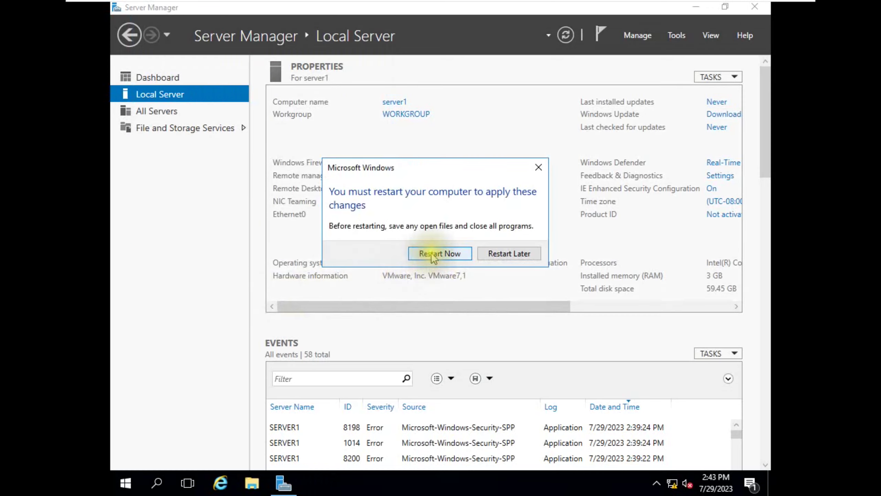
left_click(432, 253)
mouse_move(527, 6)
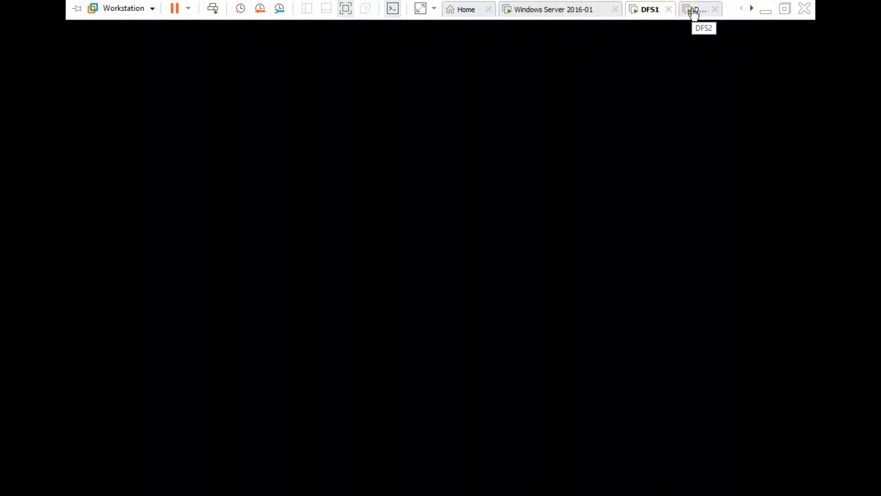
- On DFS2, set server2 to be a member of the macro.com domain
left_click(694, 10)
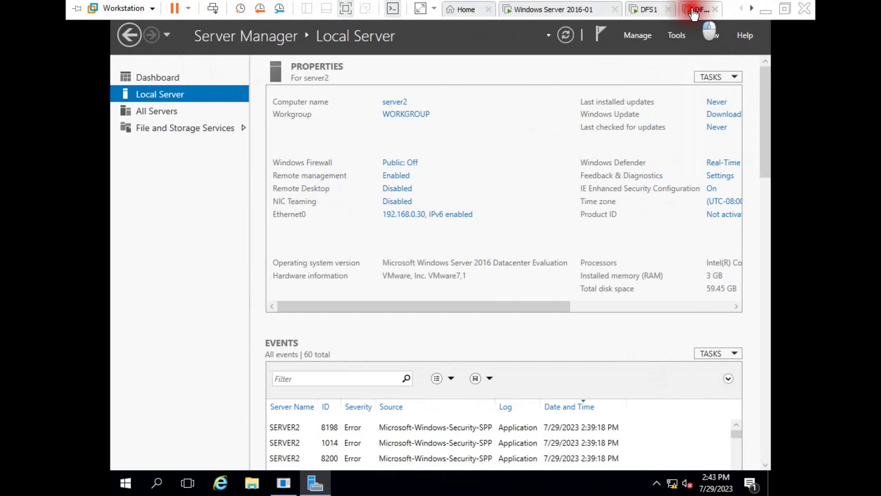
left_click(566, 37)
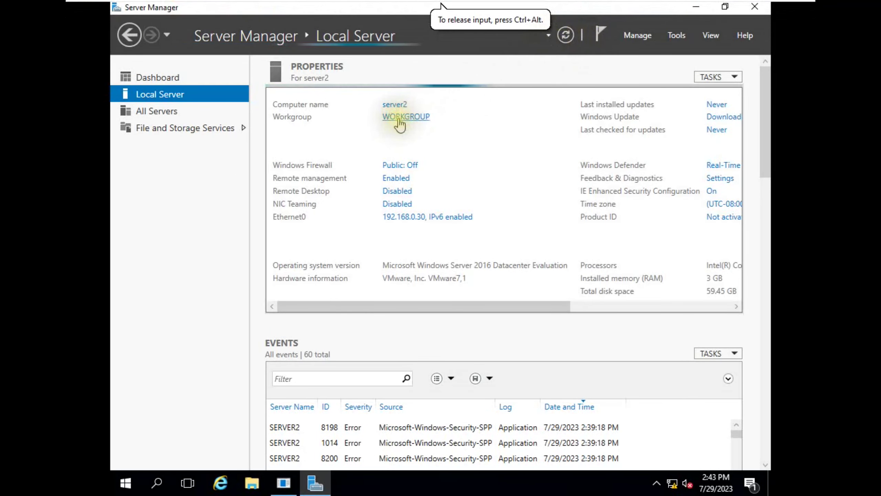
left_click(399, 118)
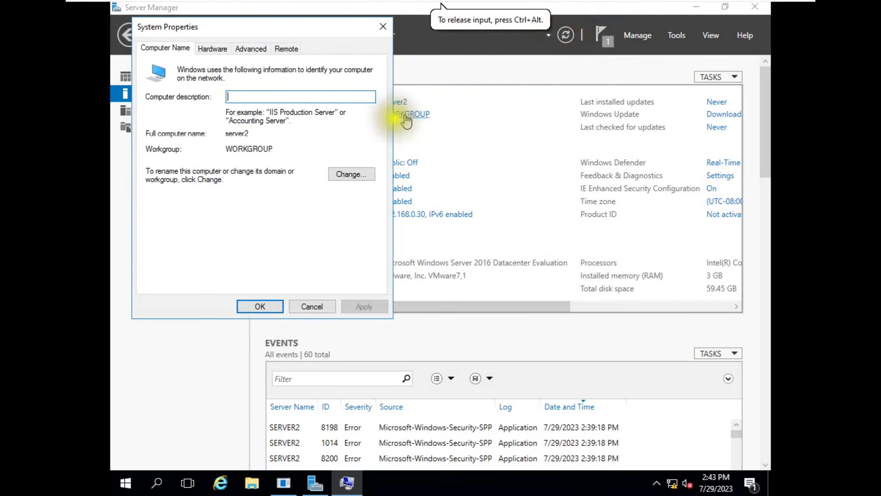
left_click(351, 175)
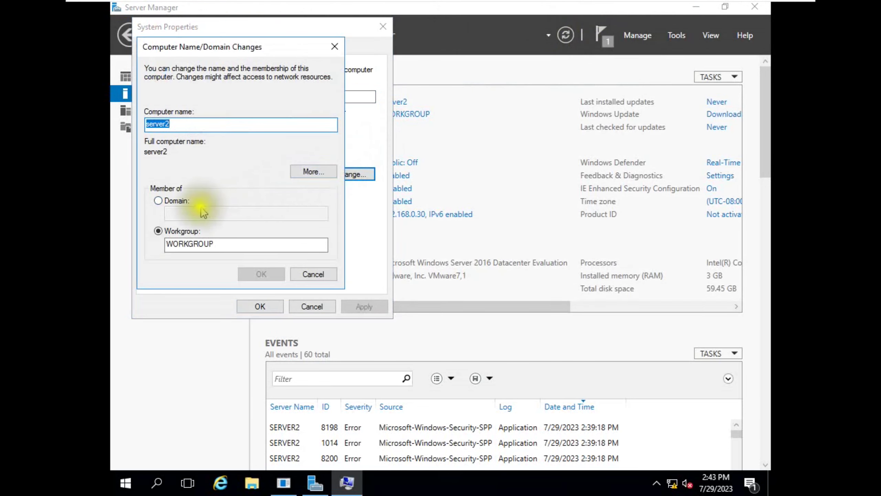
left_click(173, 201)
left_click(180, 212)
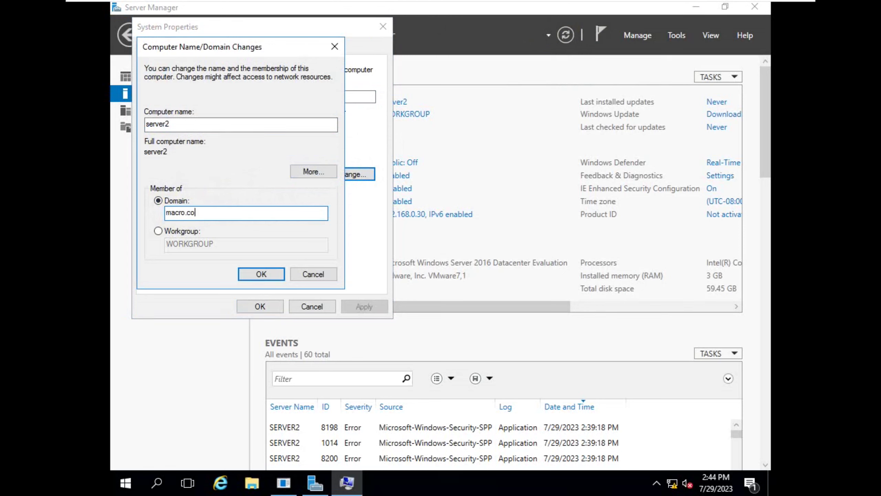
type("macro.com")
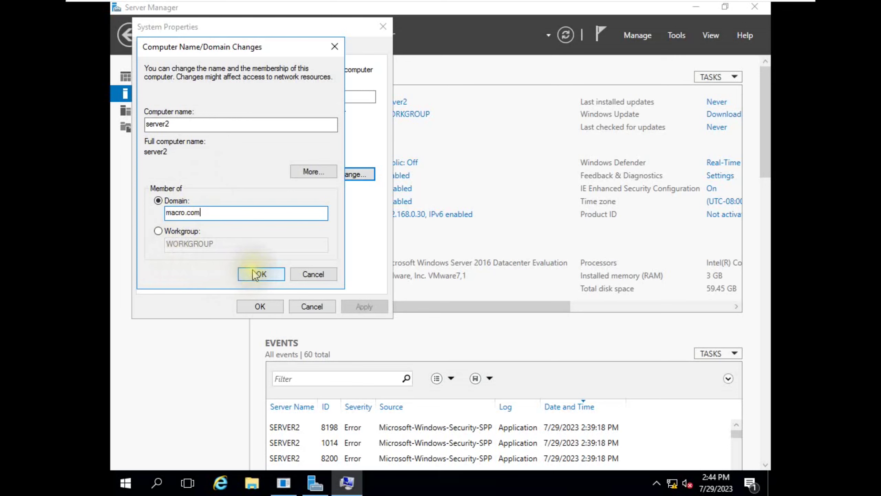
left_click(252, 274)
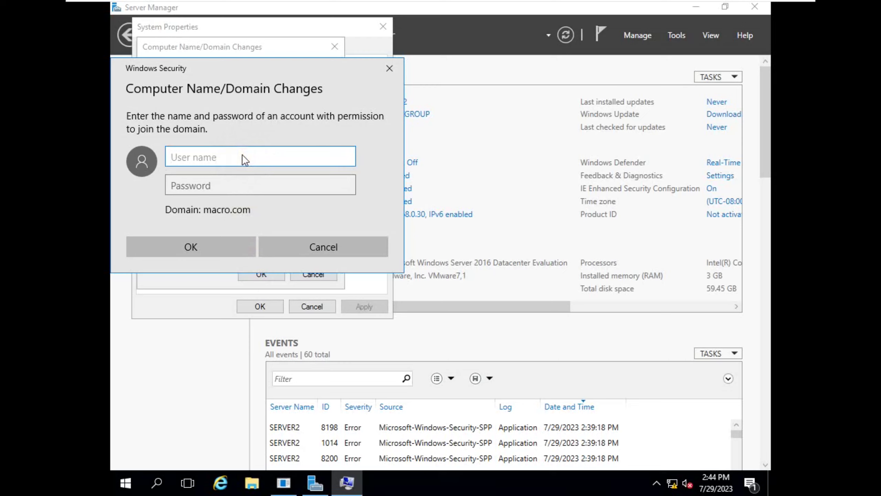
- Authenticate as the domain Administrator, acknowledge the welcome and restart notices, and restart server2
type("Administrator")
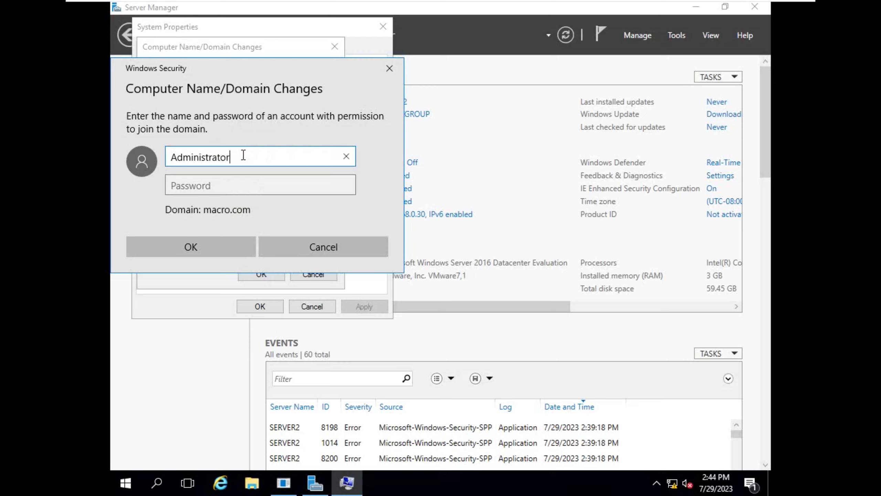
key("Tab")
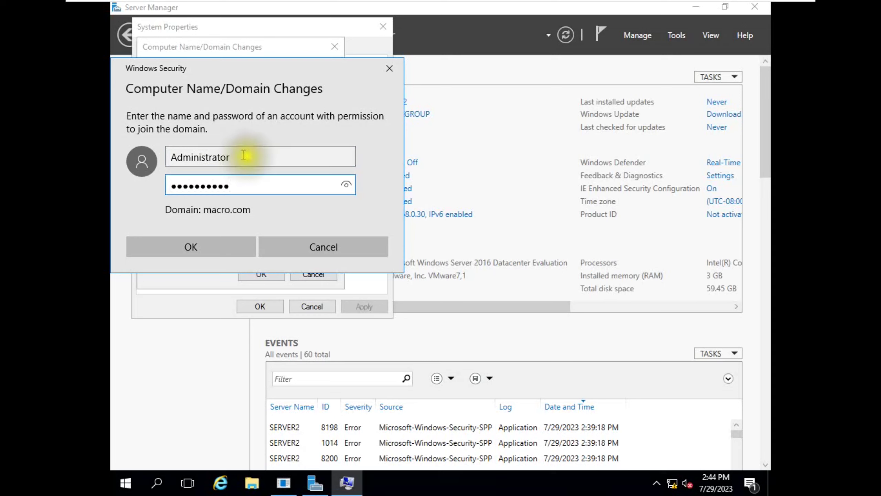
left_click(210, 248)
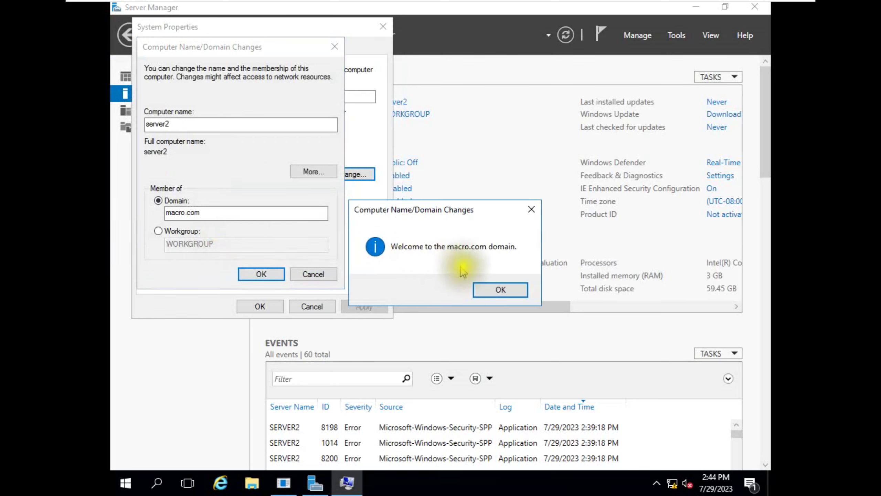
left_click(500, 290)
left_click(516, 258)
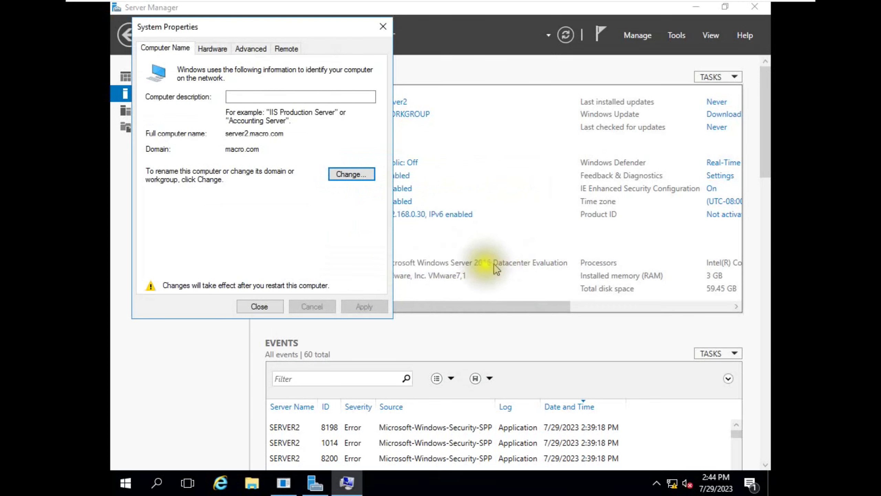
left_click(258, 306)
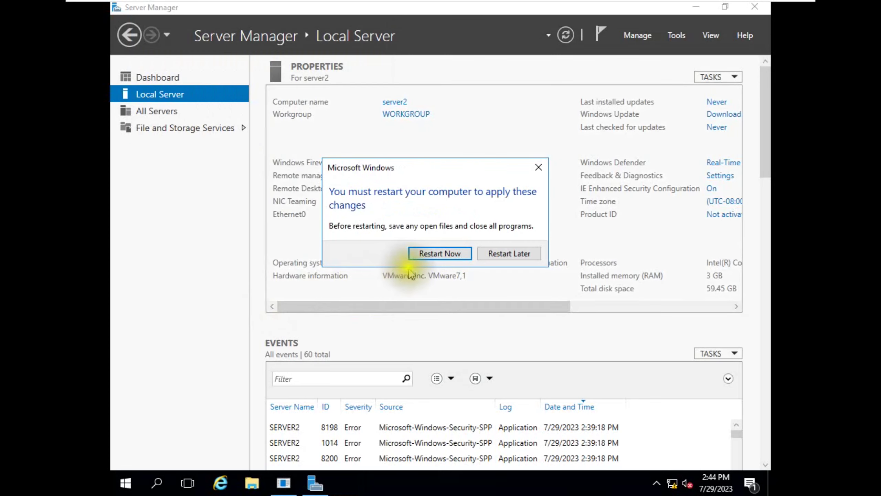
left_click(436, 255)
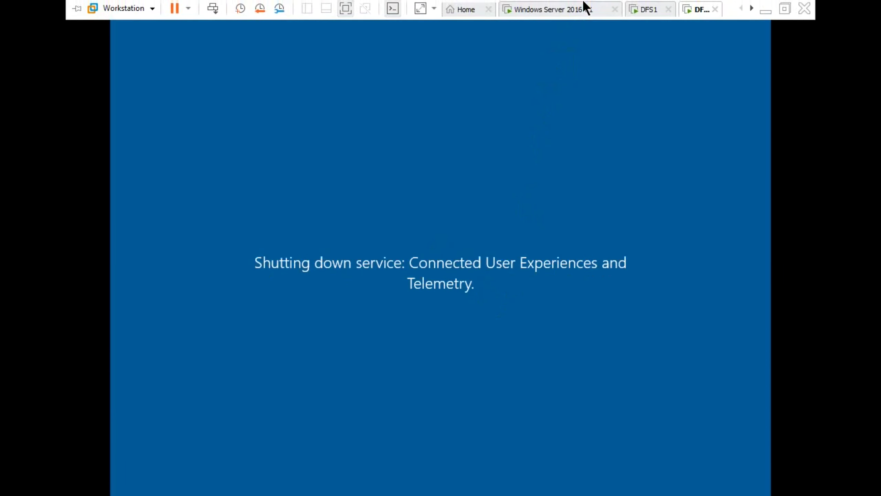
left_click(647, 9)
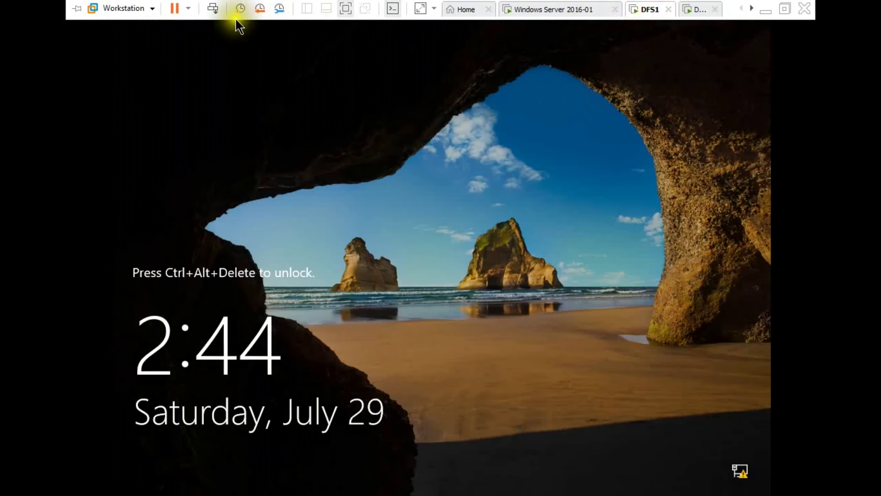
- Unlock DFS1 with the Administrator password and give the VM keyboard and mouse focus
left_click(212, 8)
left_click(405, 301)
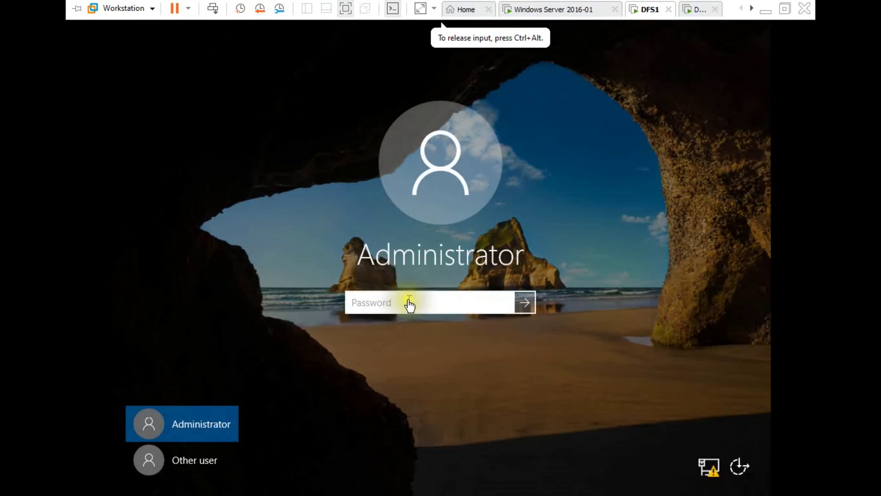
type("Password123")
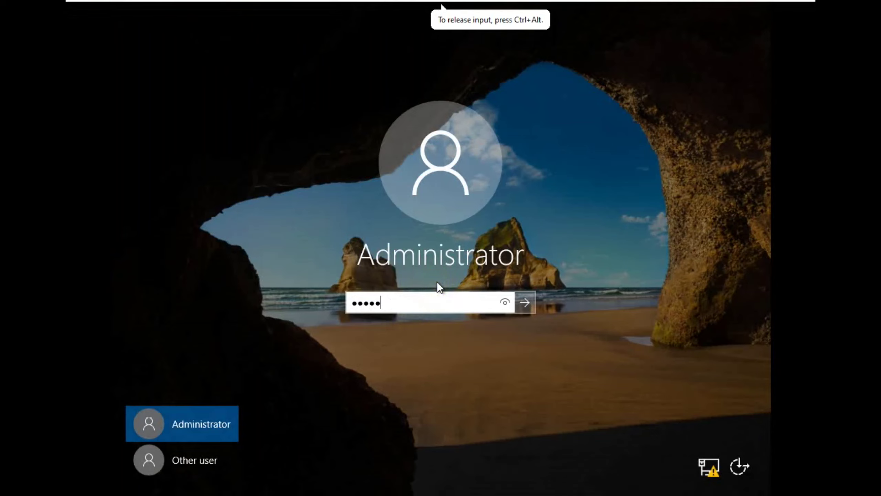
key("Return")
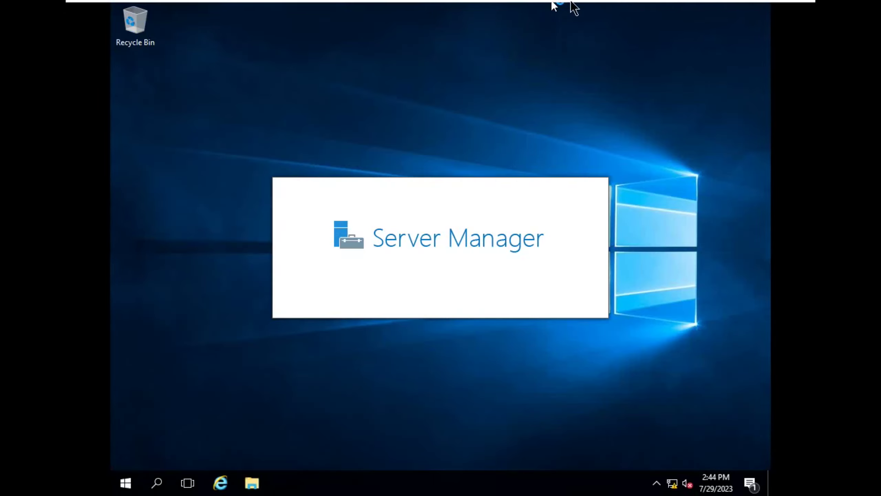
mouse_move(571, 7)
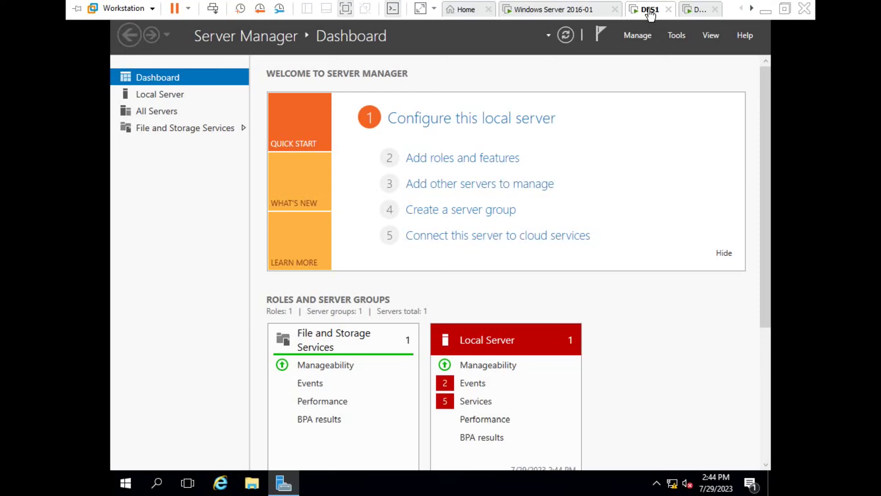
left_click(637, 35)
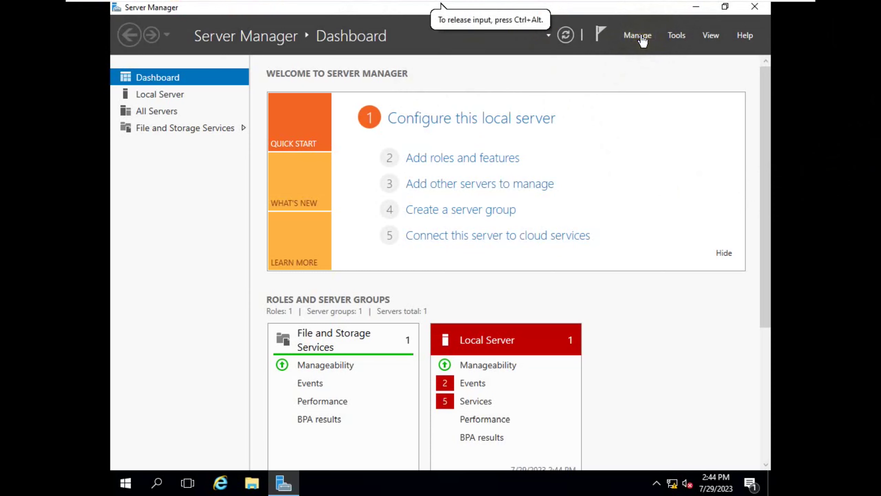
- Launch Add Roles and Features and advance to Server Roles with server1.macro.com as destination
left_click(643, 38)
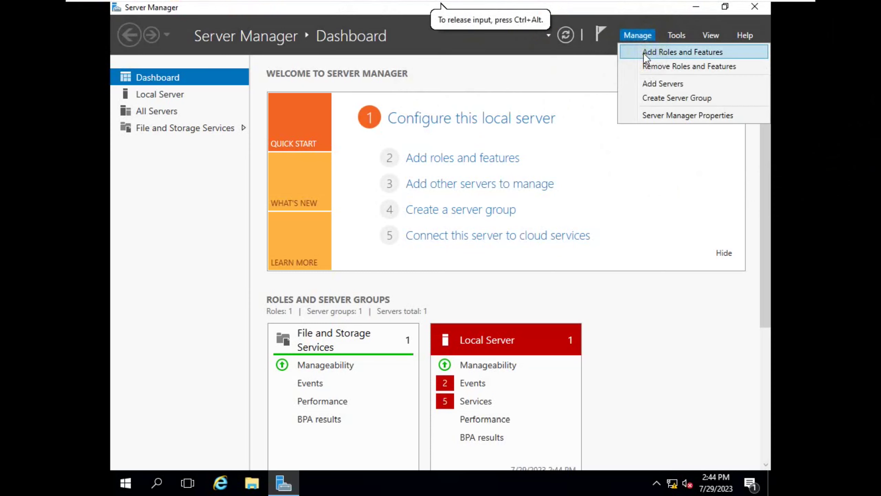
left_click(644, 53)
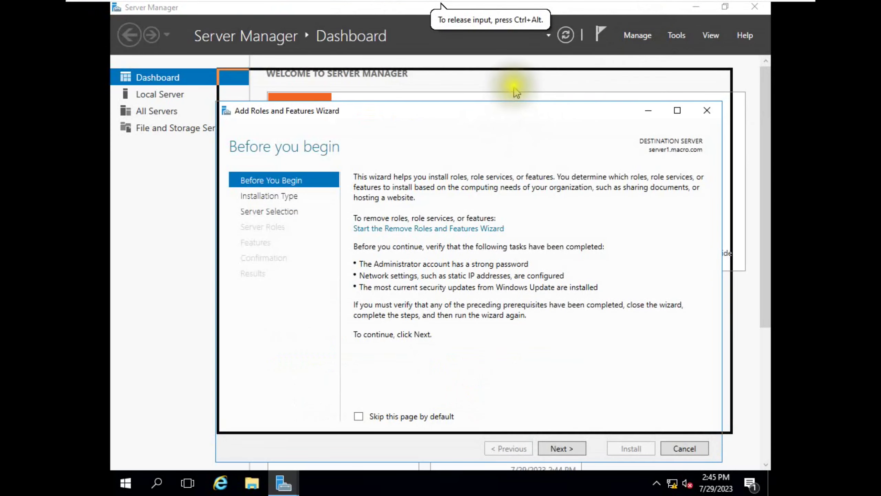
left_click(557, 416)
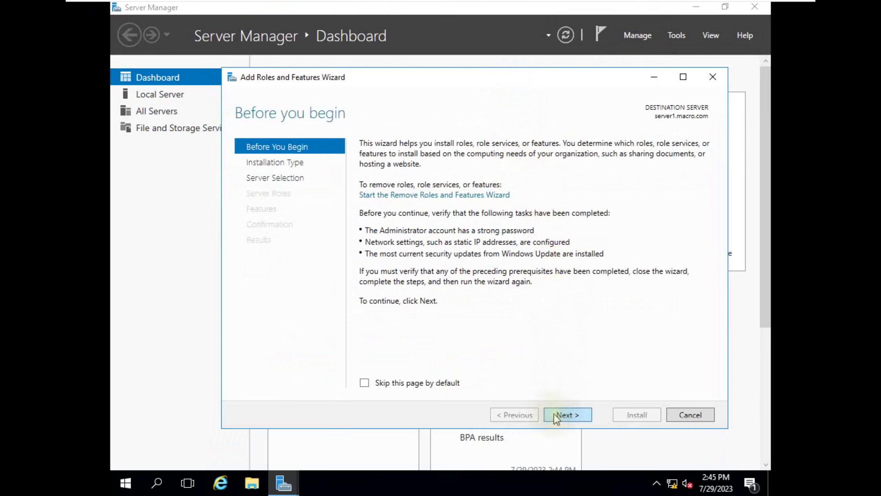
left_click(555, 415)
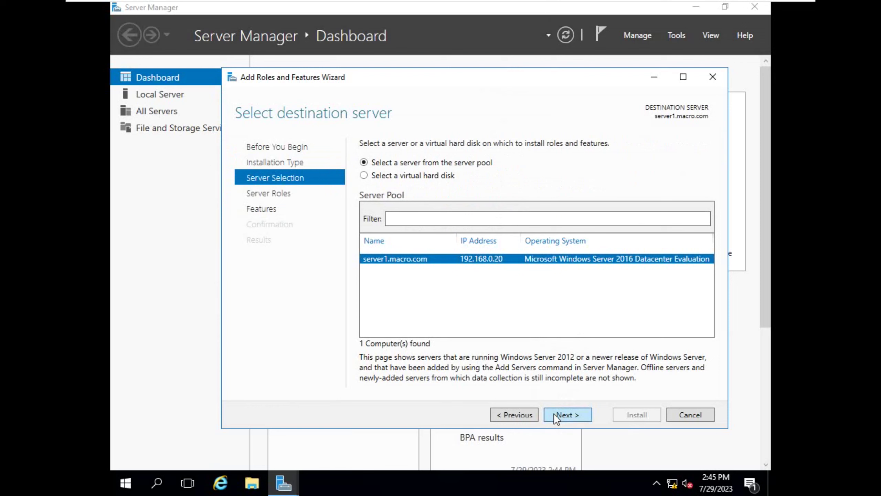
left_click(555, 416)
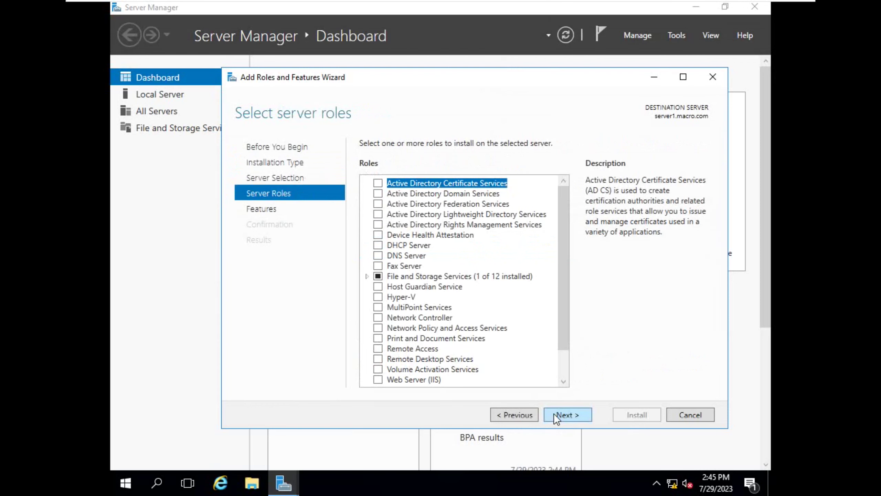
- Select DFS Namespaces (with required features) and DFS Replication under File and iSCSI Services, then install
left_click(366, 276)
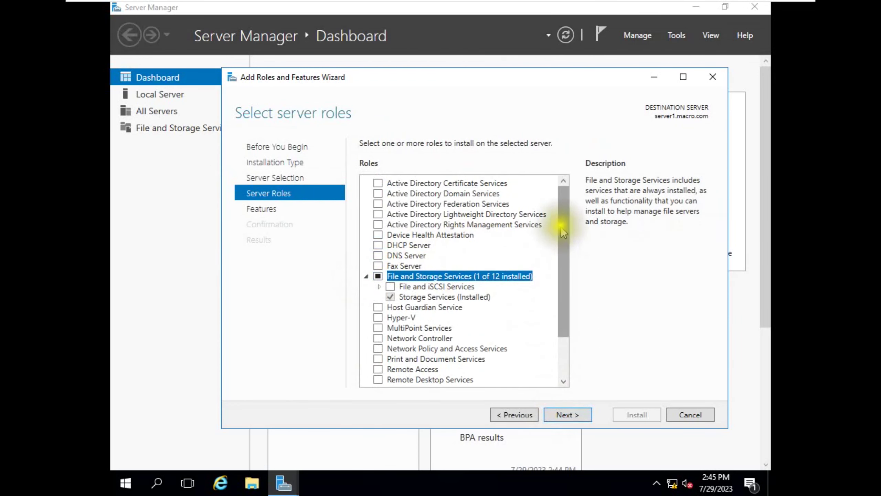
left_click_drag(561, 222, 563, 271)
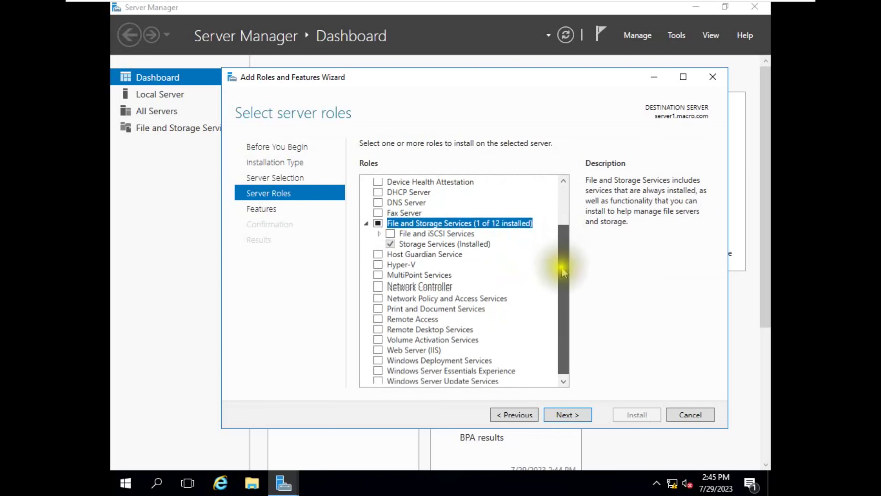
left_click(381, 235)
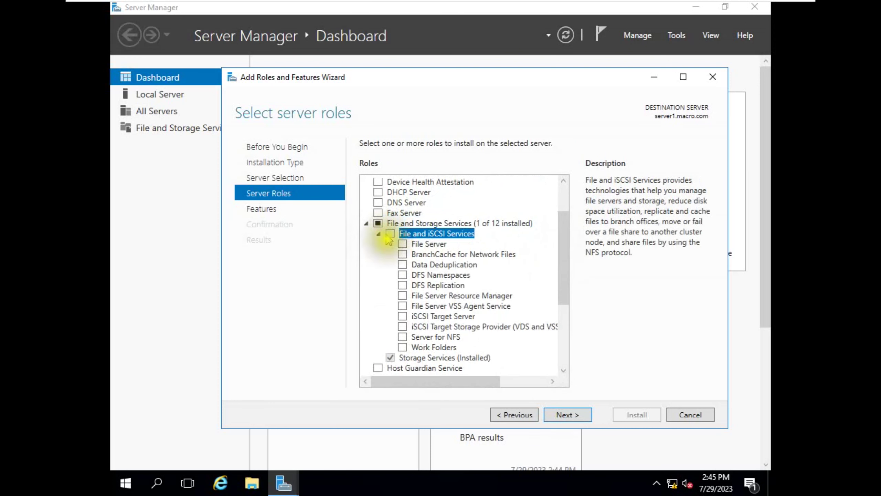
left_click(403, 275)
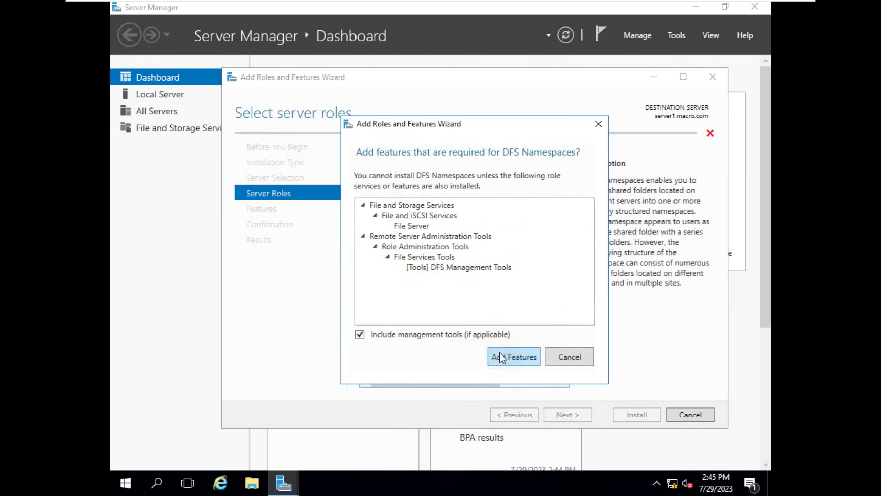
left_click(499, 353)
left_click(403, 286)
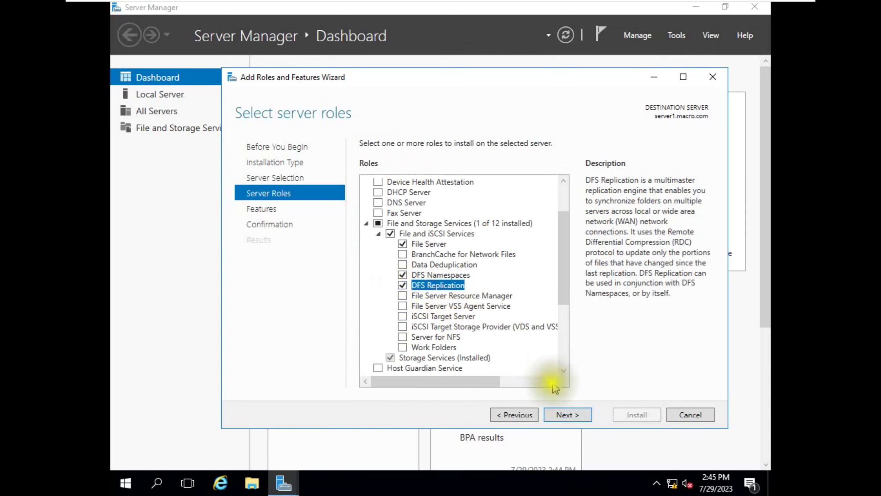
left_click(566, 417)
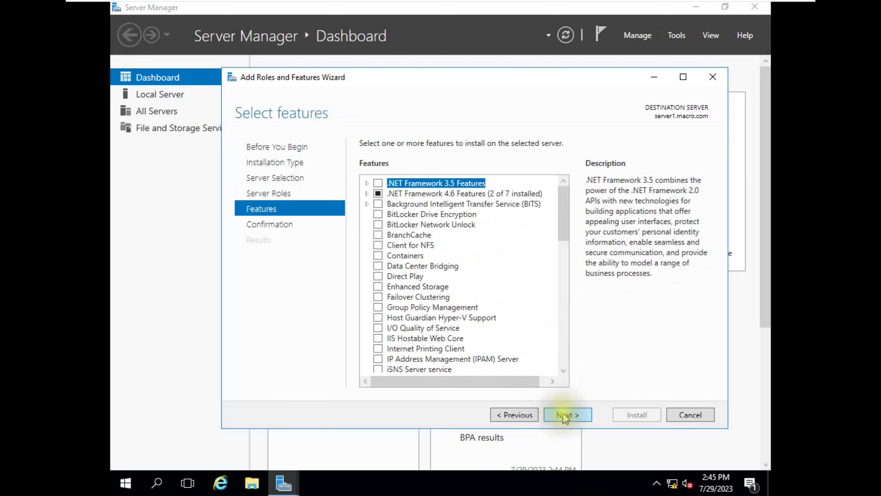
left_click(567, 417)
left_click(633, 414)
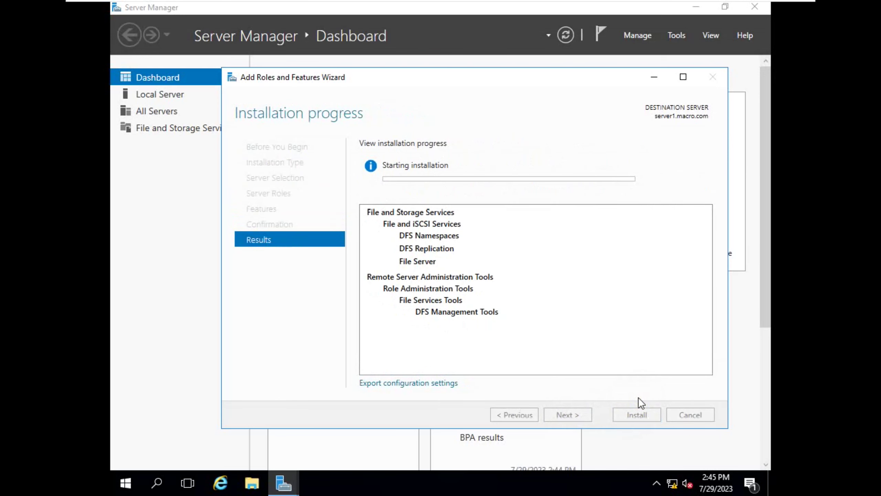
- On DFS2, sign in with the Administrator password and cancel the Shutdown Event Tracker prompt
mouse_move(610, 5)
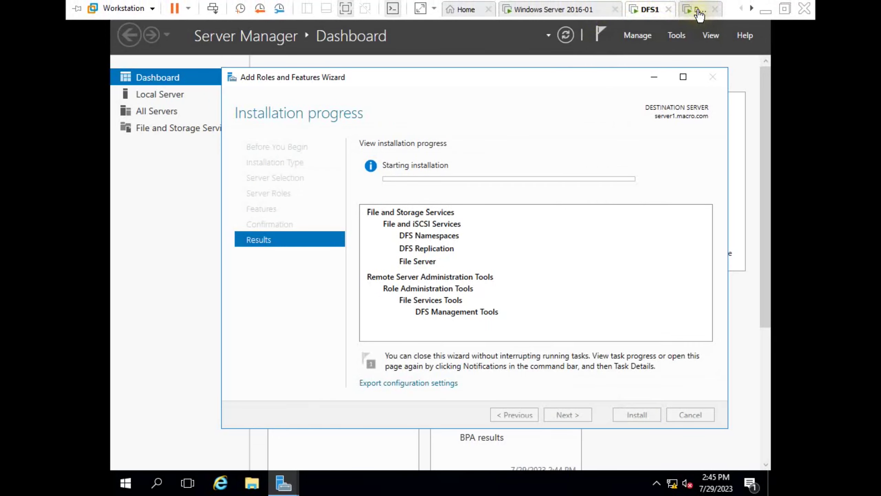
left_click(699, 10)
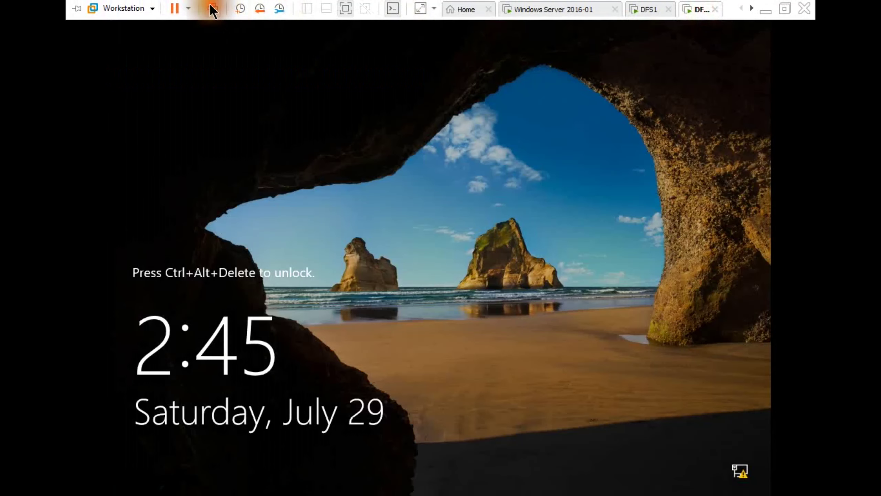
left_click(212, 8)
left_click(411, 302)
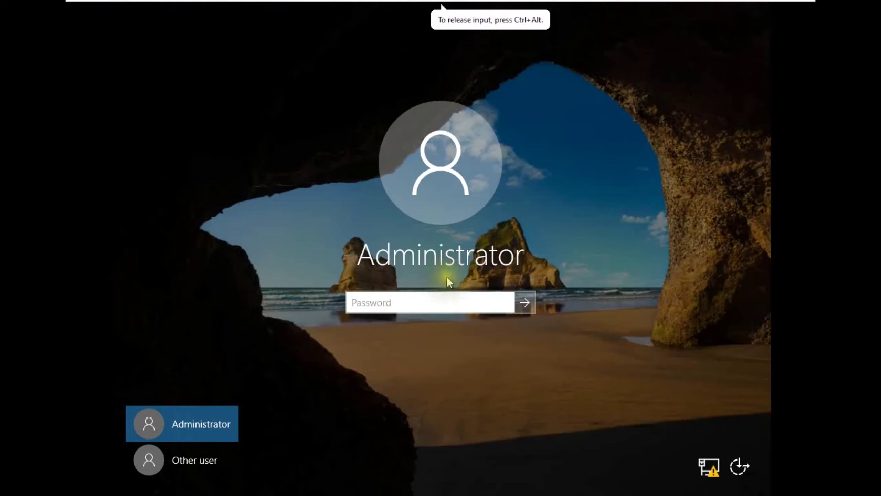
type("**********")
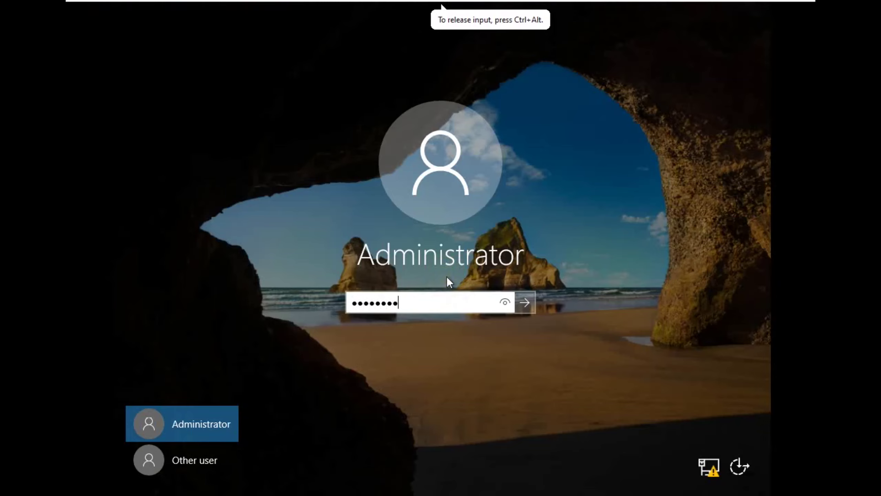
key("Return")
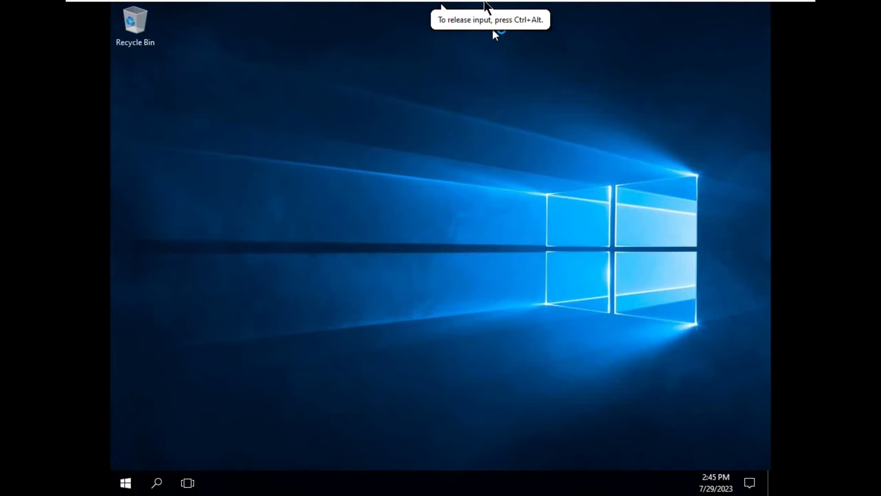
left_click(491, 329)
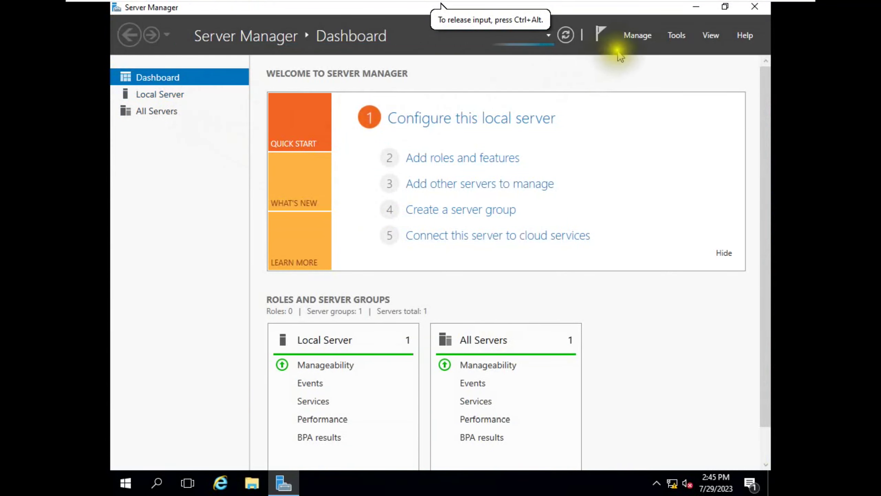
- Launch Add Roles and Features and advance to Server Roles with server2.macro.com as destination
left_click(632, 36)
left_click(652, 55)
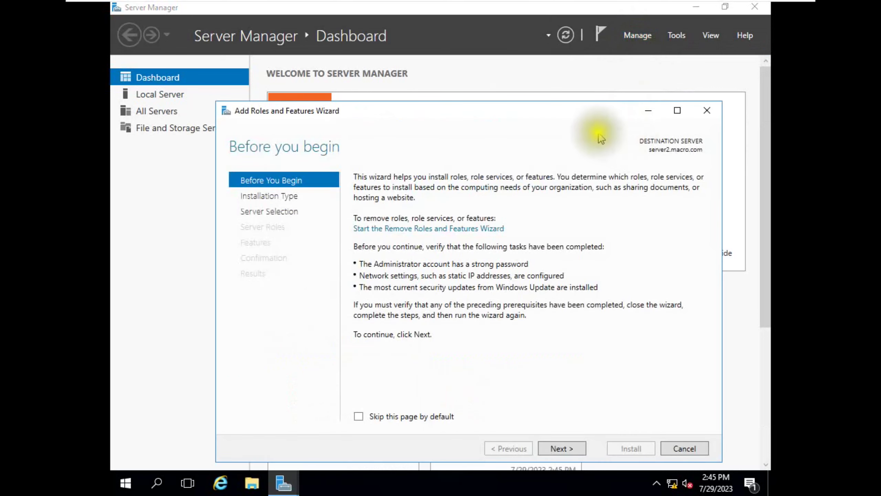
left_click_drag(562, 115, 575, 70)
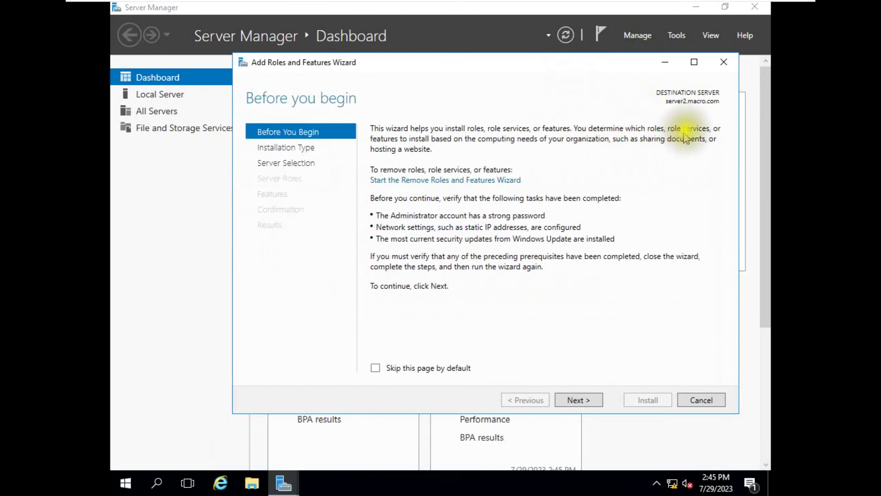
left_click(572, 402)
left_click(577, 398)
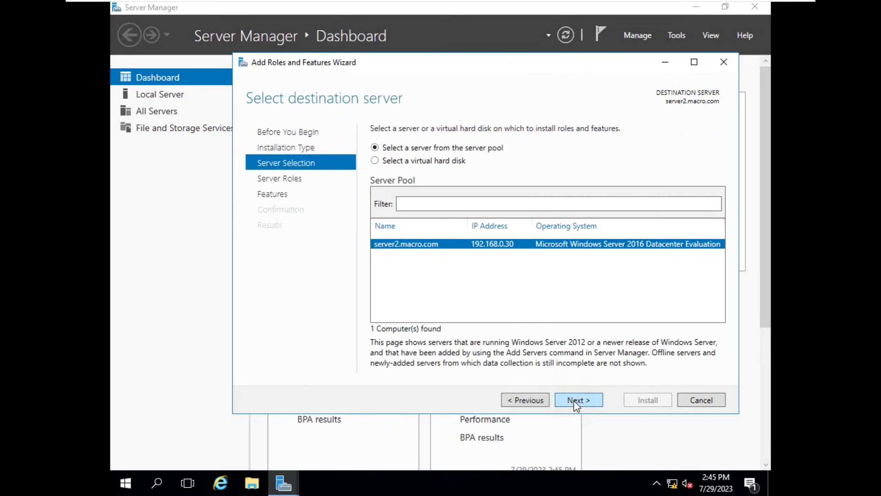
left_click(574, 400)
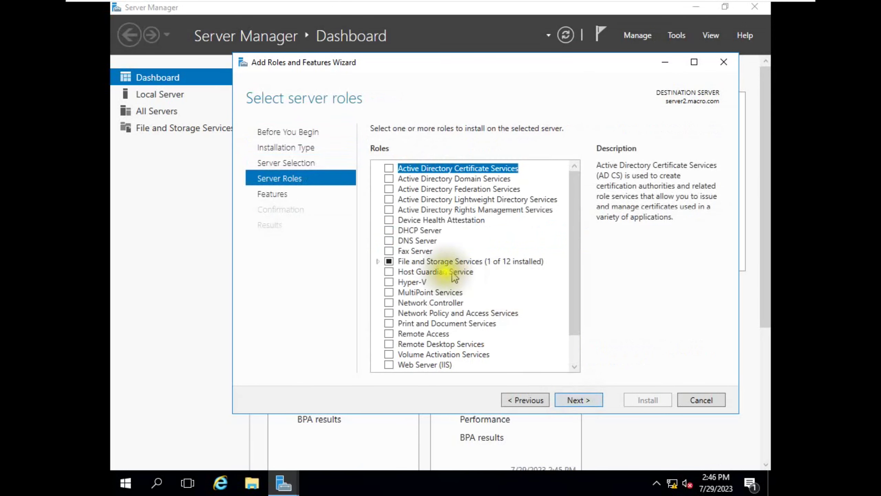
- Select DFS Namespaces (with management features) and DFS Replication, then start the installation
left_click(379, 261)
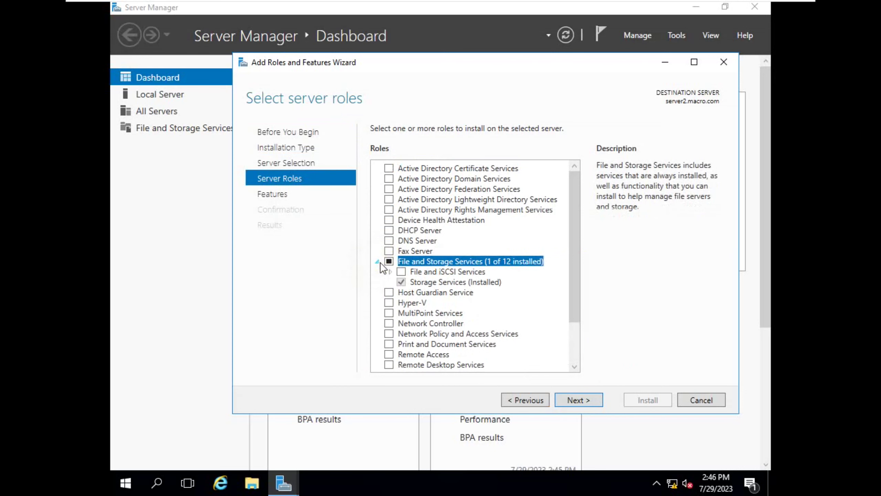
left_click_drag(574, 204, 577, 238)
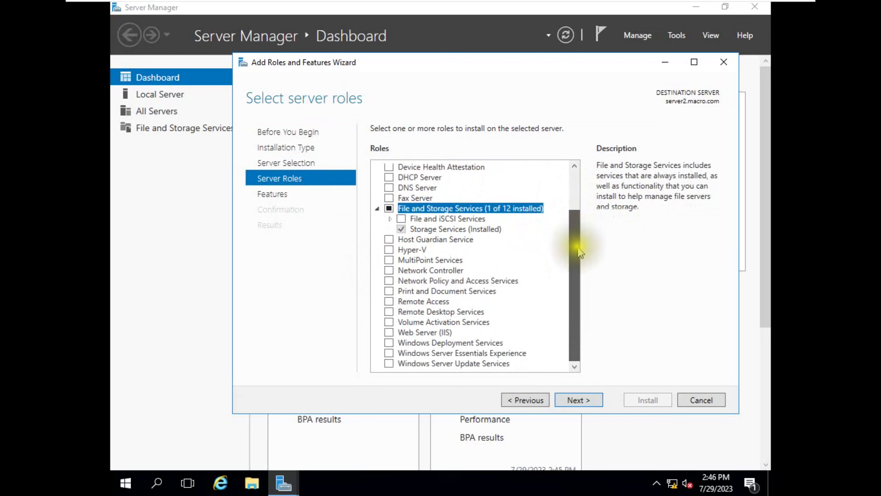
left_click(390, 219)
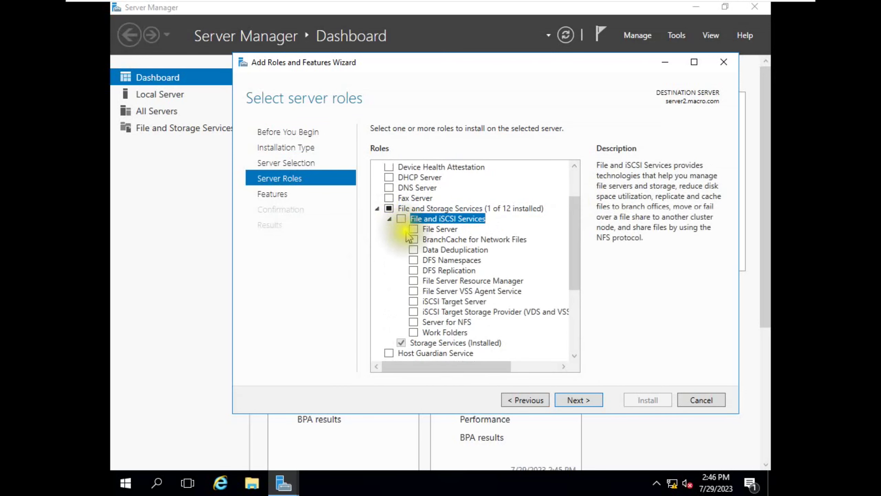
left_click(413, 261)
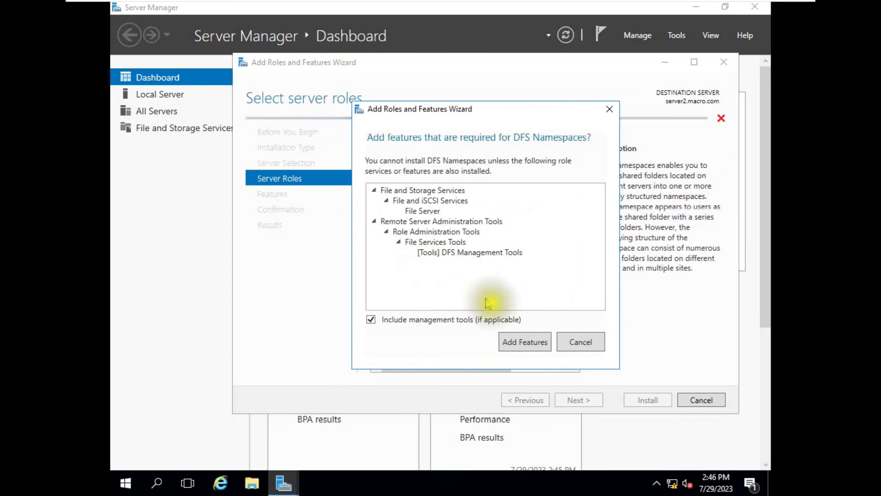
left_click(515, 346)
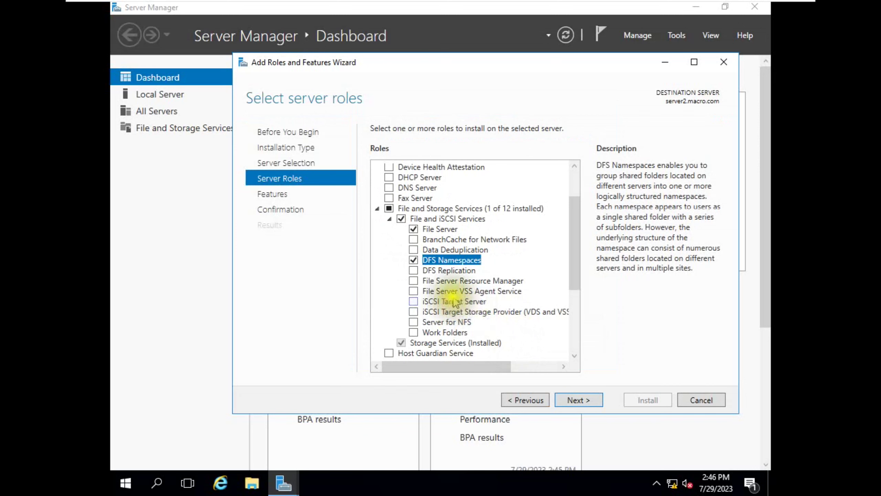
left_click(414, 271)
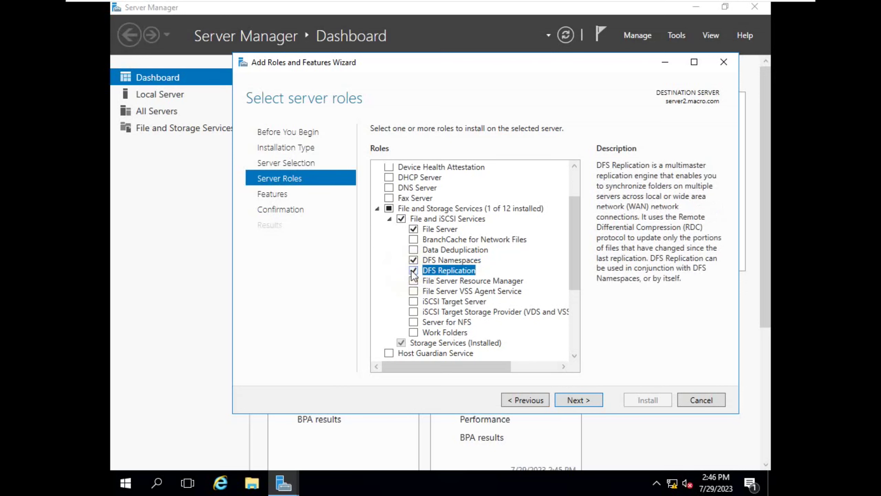
left_click(565, 402)
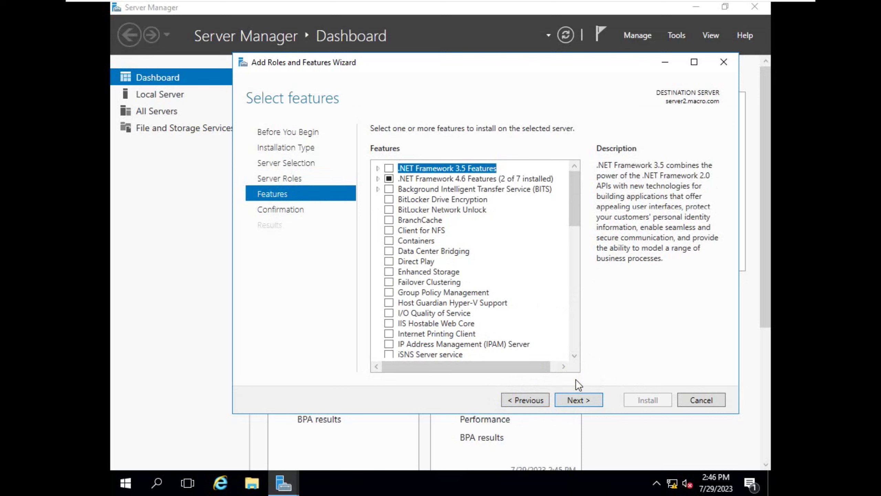
left_click(576, 400)
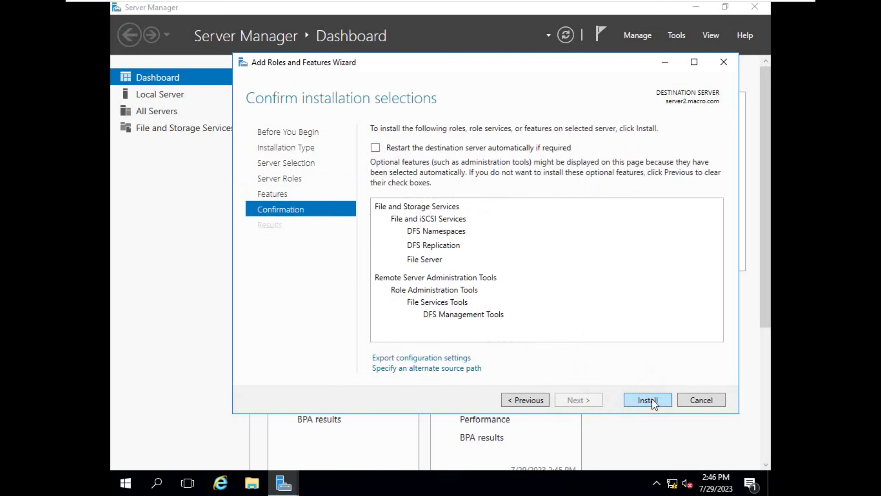
left_click(652, 399)
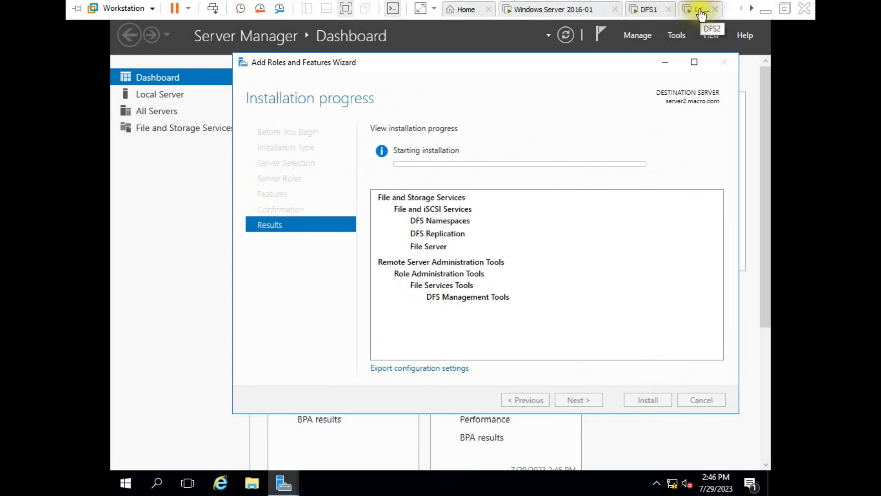
- Close DFS1's finished installation wizard, refresh the dashboard, check DFS2's progress, and return to DFS1
left_click(667, 10)
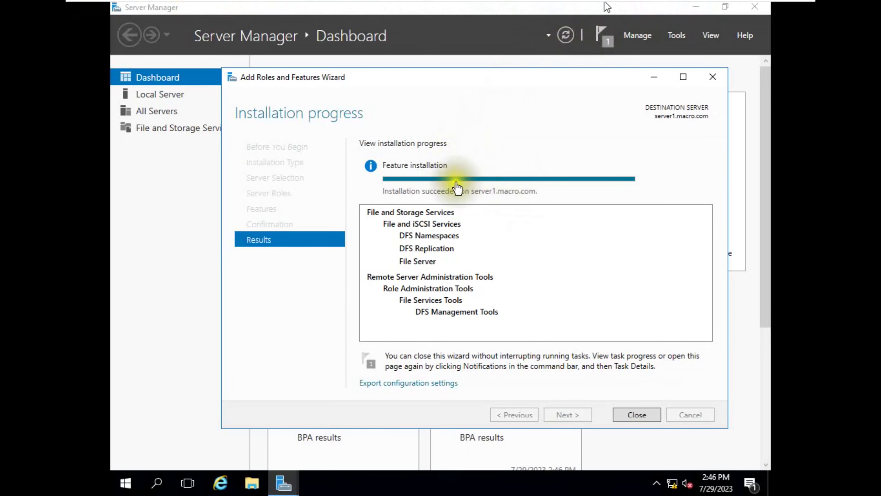
left_click(634, 416)
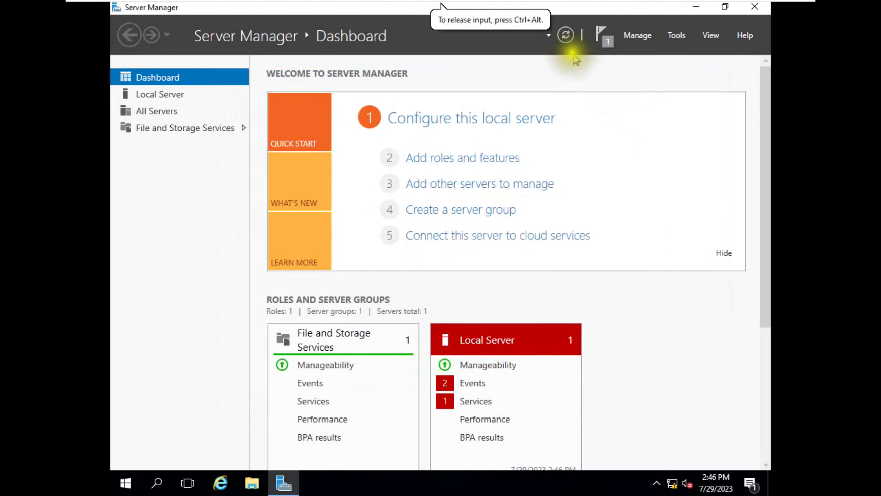
left_click(565, 35)
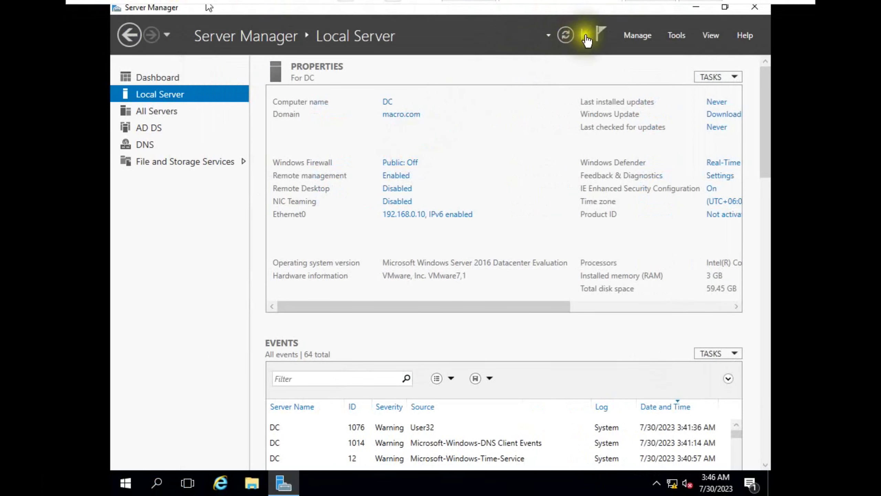
left_click(642, 11)
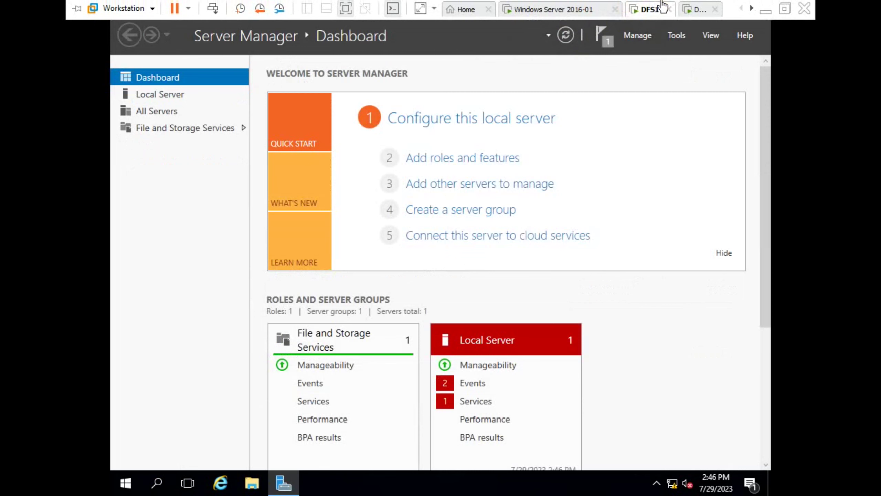
left_click(699, 10)
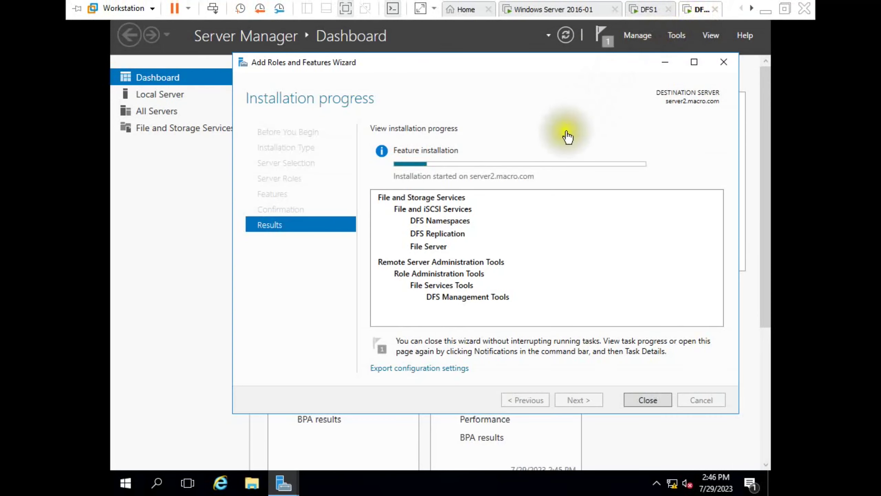
left_click(643, 14)
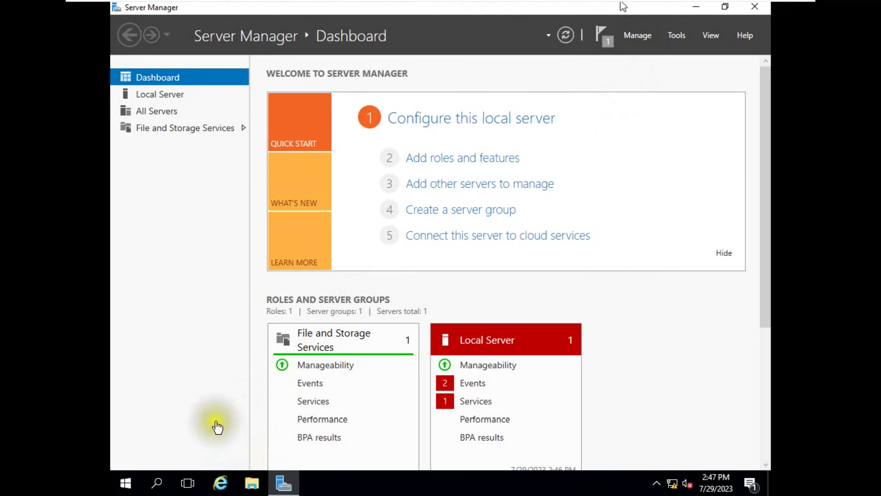
left_click(430, 6)
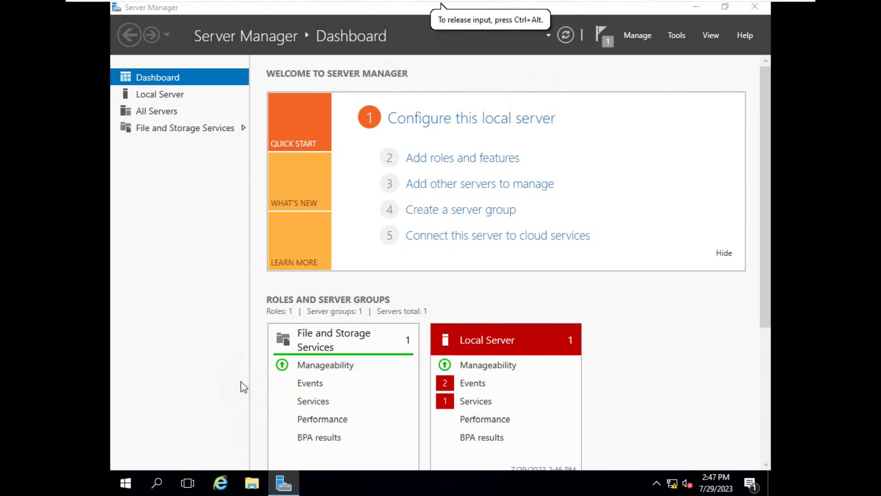
- Create a new folder named shared on Local Disk (C:)
key("super+e")
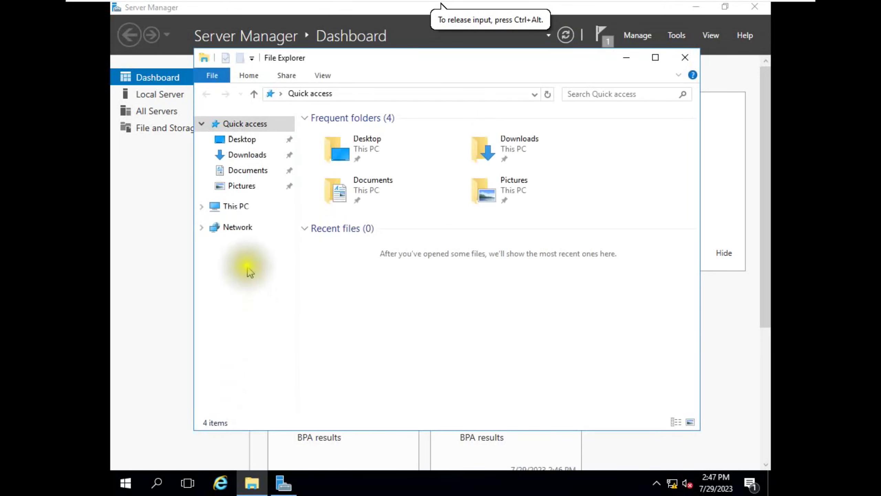
left_click(248, 209)
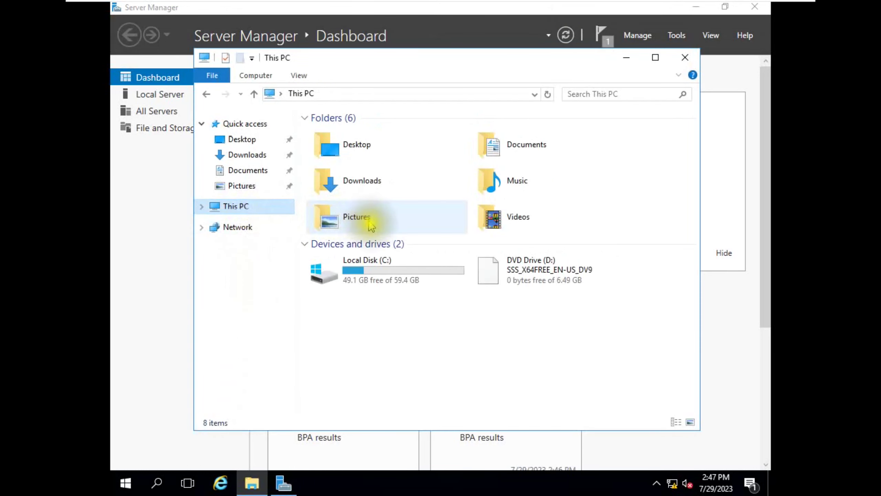
double_click(376, 263)
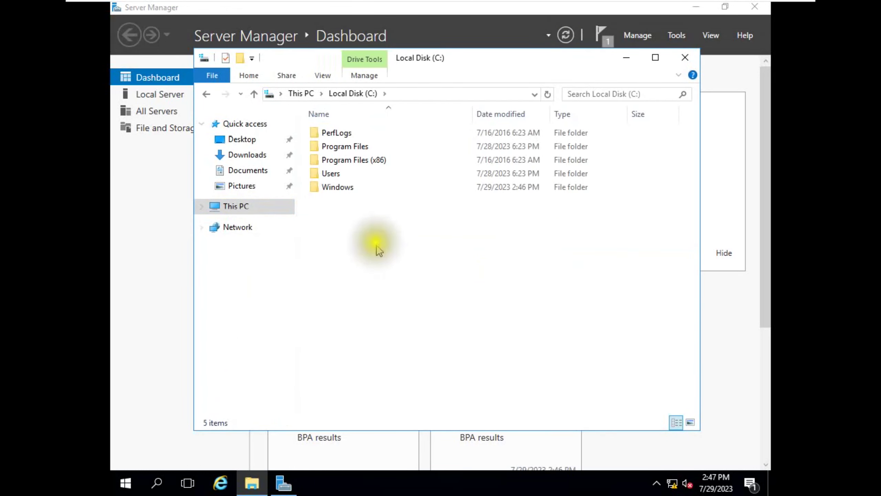
right_click(359, 212)
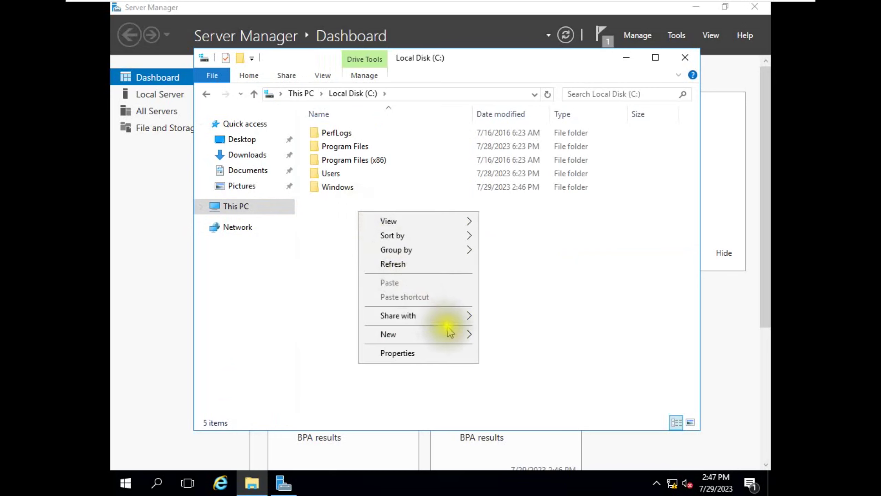
mouse_move(464, 334)
left_click(503, 336)
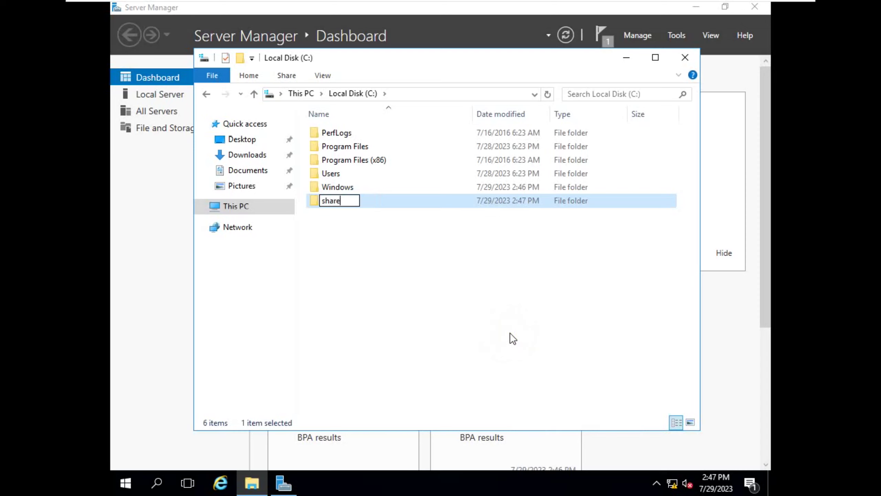
key("Return")
key("Return")
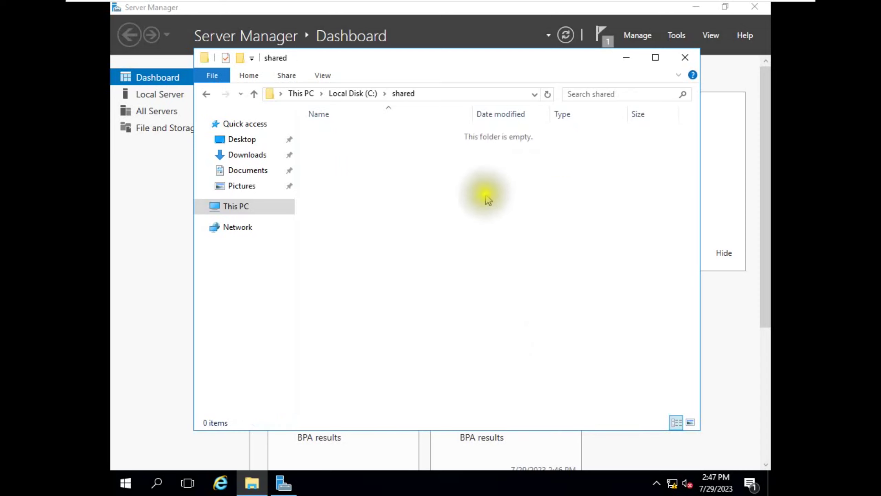
- Add an empty text document named test inside the shared folder
right_click(370, 157)
mouse_move(505, 314)
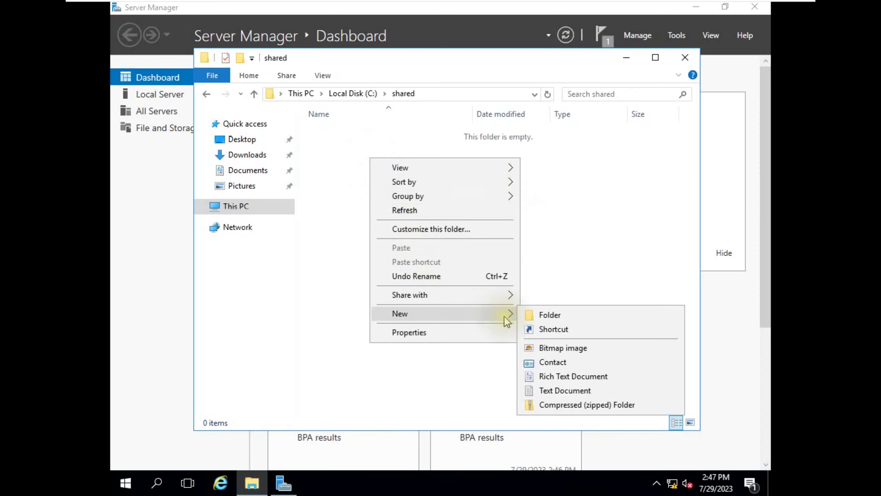
left_click(541, 390)
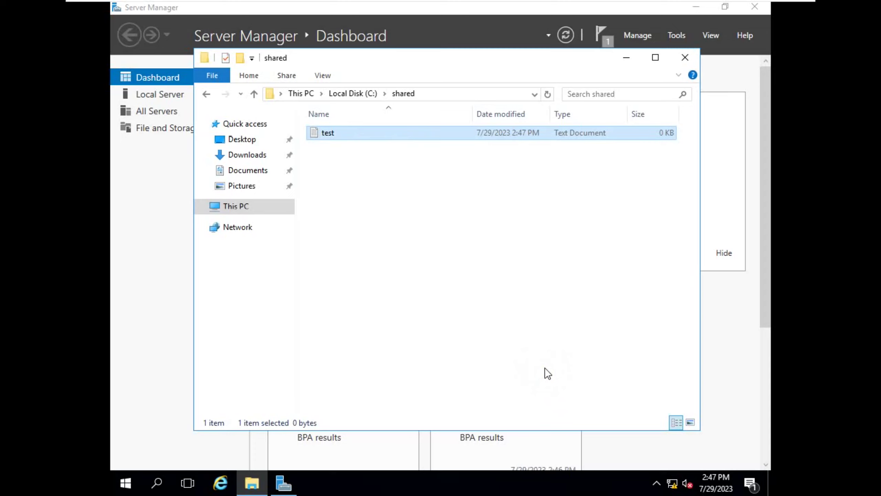
left_click(256, 95)
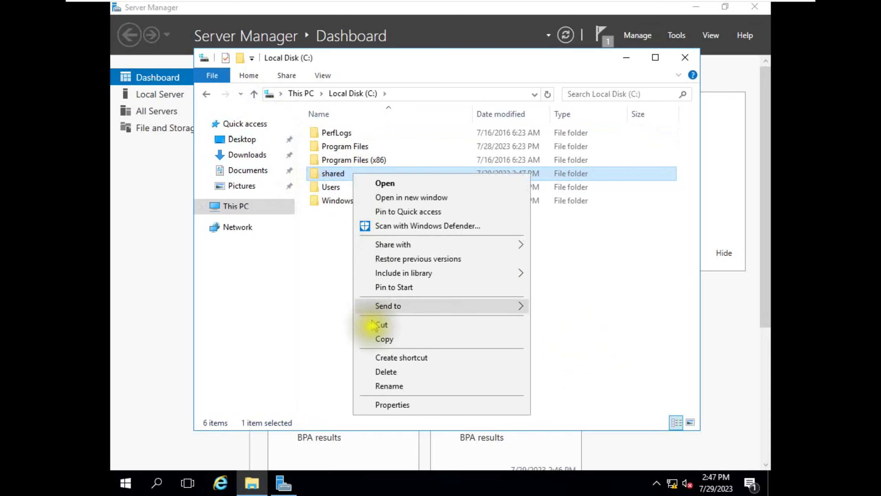
left_click(389, 403)
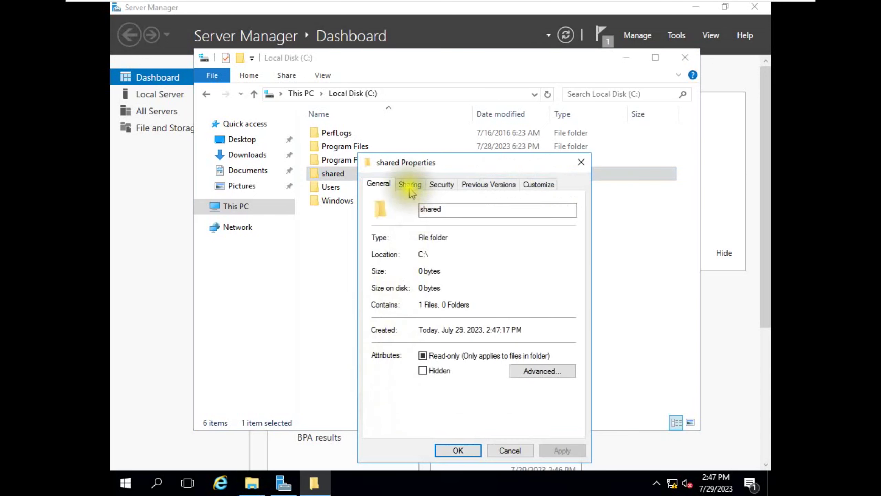
- Share C:\shared as \\SERVER1\shared, granting Everyone Full Control in the share permissions
left_click(410, 184)
left_click(408, 339)
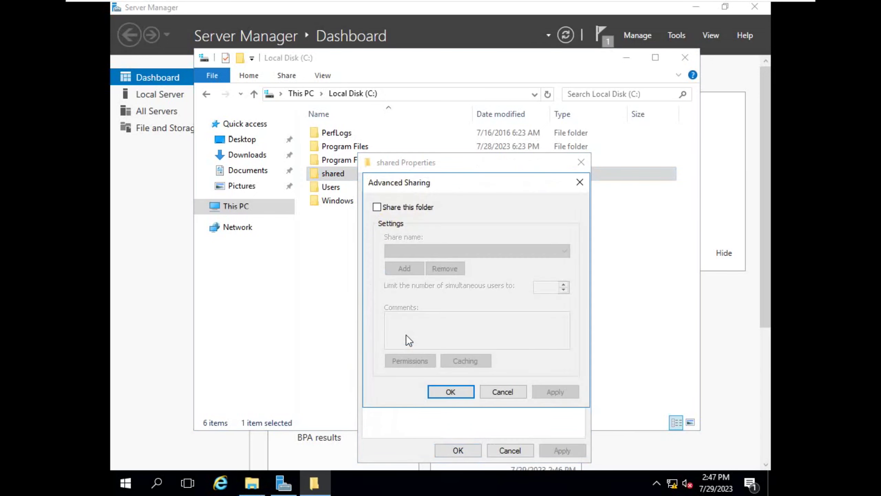
left_click(402, 210)
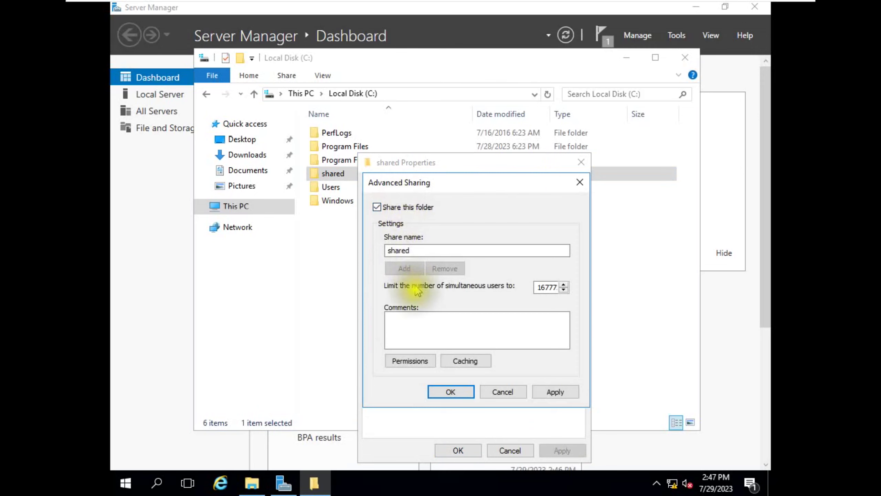
left_click(409, 360)
left_click(528, 339)
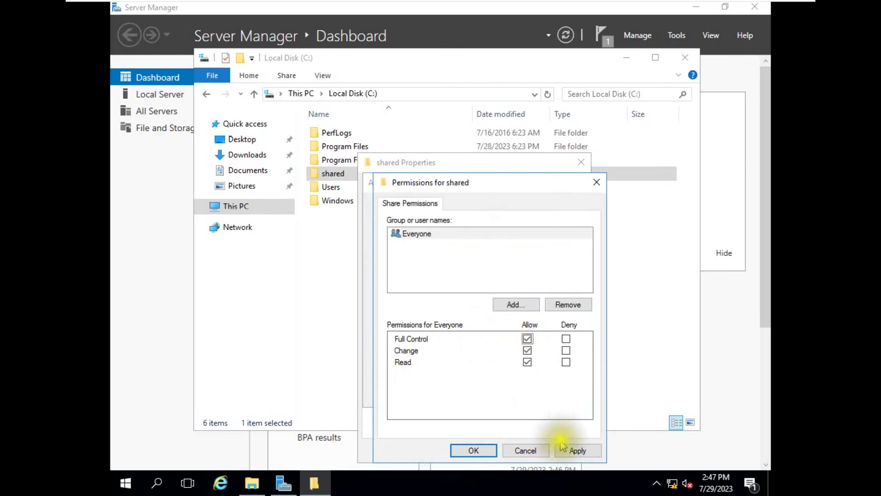
left_click(576, 450)
left_click(474, 451)
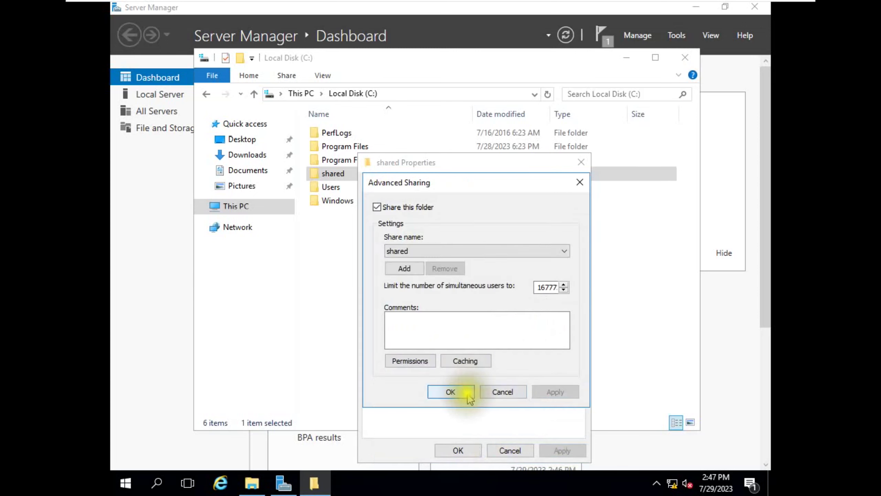
left_click(451, 391)
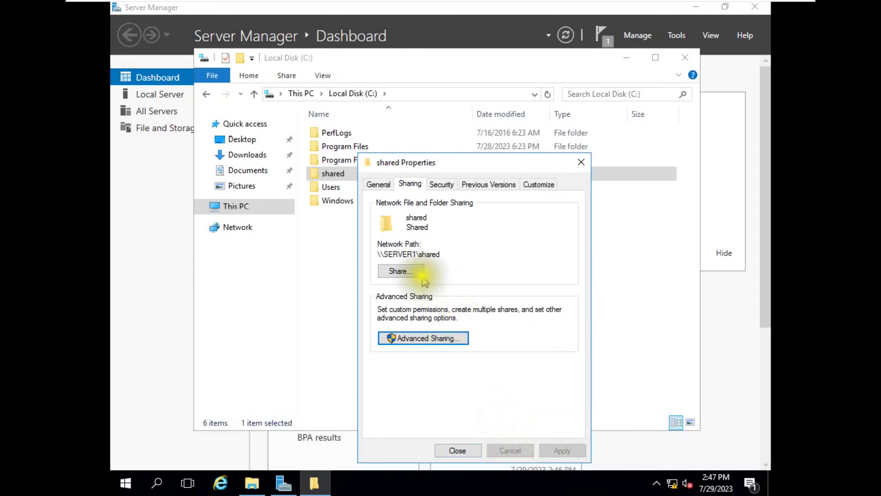
left_click_drag(426, 162, 451, 81)
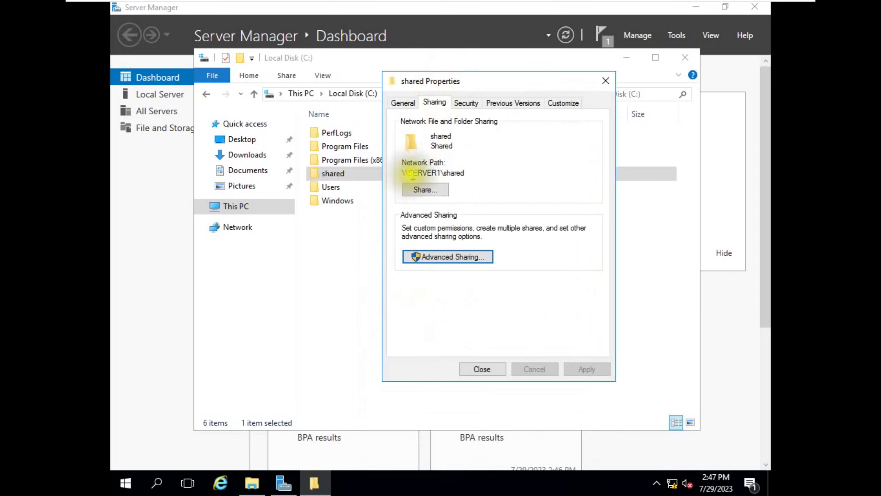
left_click(490, 372)
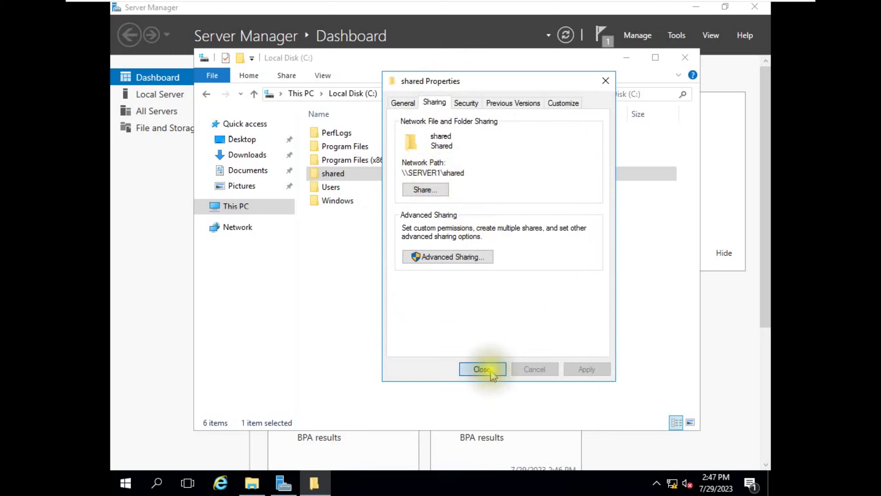
- Turn on network discovery and file sharing from the Network view on server1
double_click(381, 173)
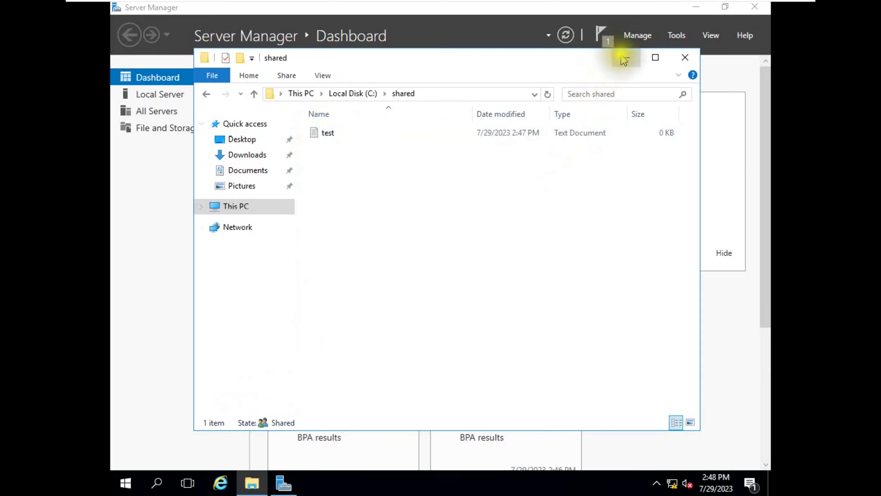
left_click(637, 45)
mouse_move(441, 22)
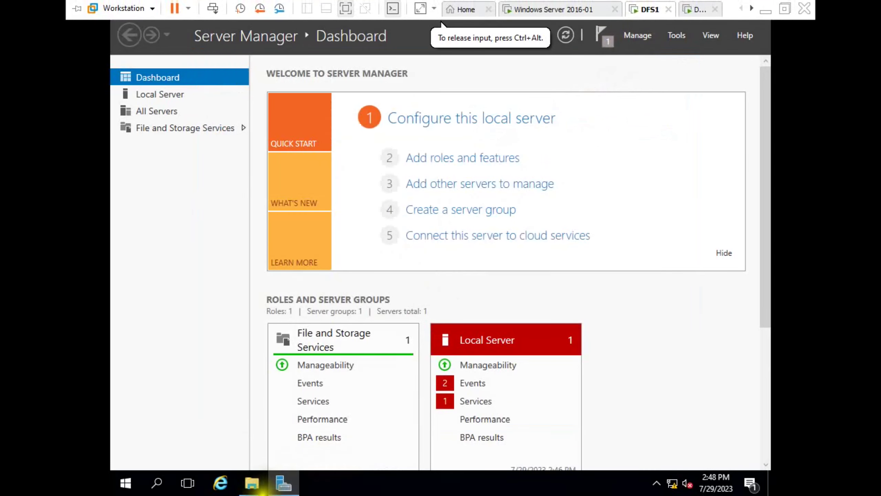
left_click(250, 483)
left_click(224, 229)
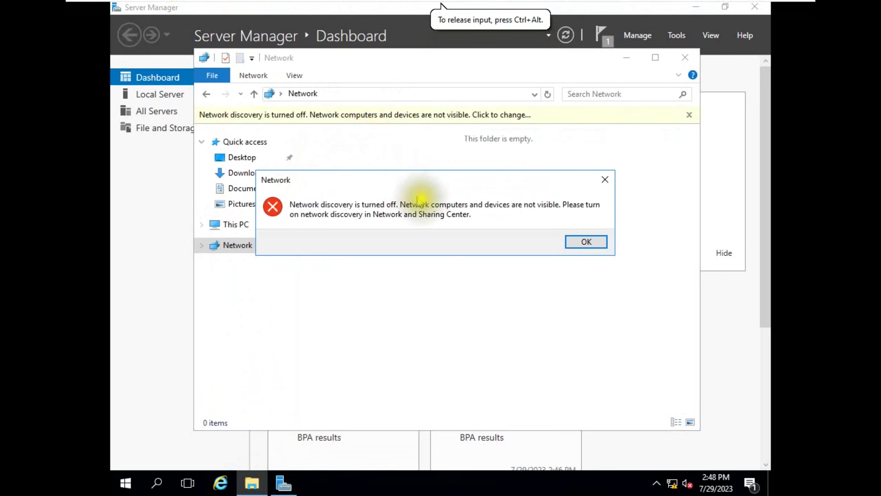
left_click(583, 240)
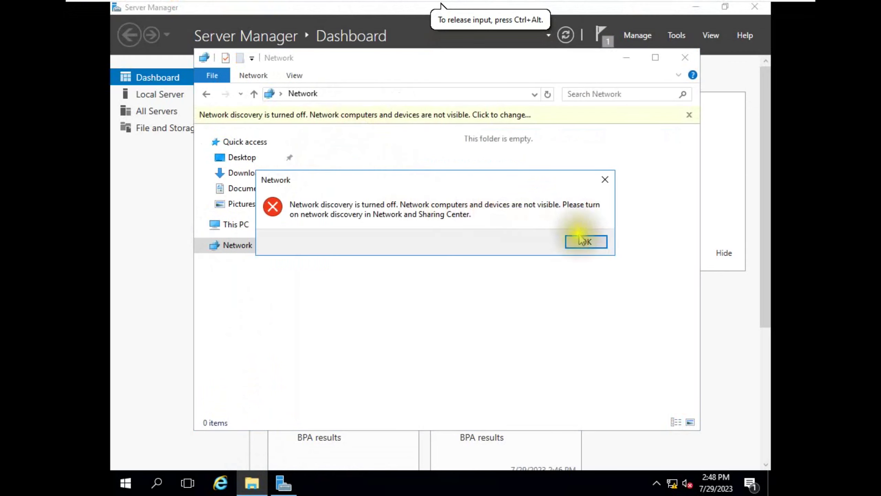
left_click(577, 121)
left_click(603, 124)
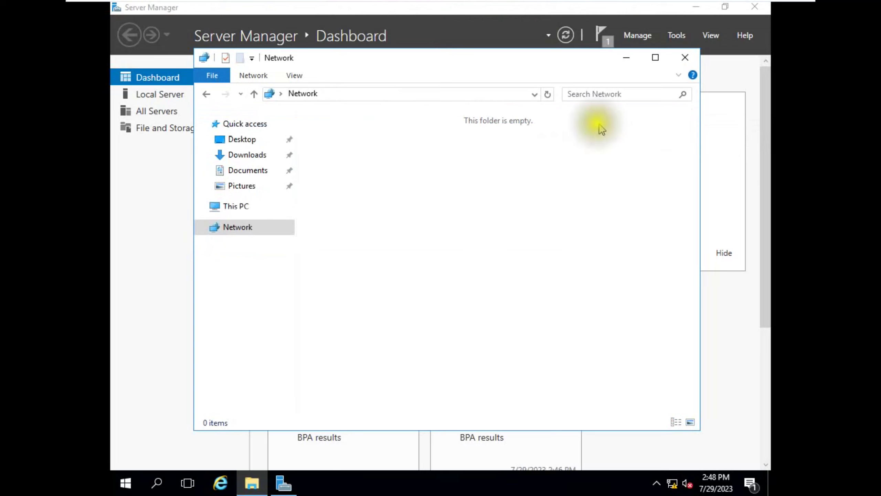
- Go to \\server1\shared to see its test file, then switch to the server2 VM
left_click(427, 93)
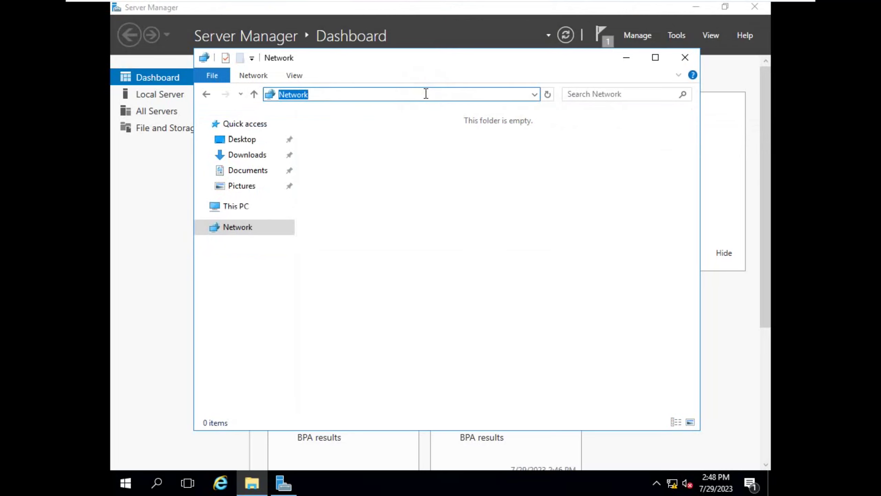
type("\\\\server1\\shar")
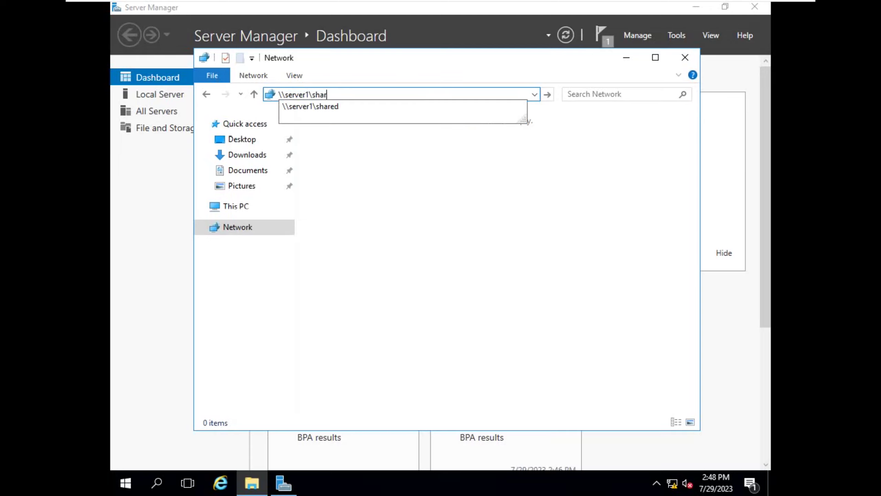
type("ed")
key("Return")
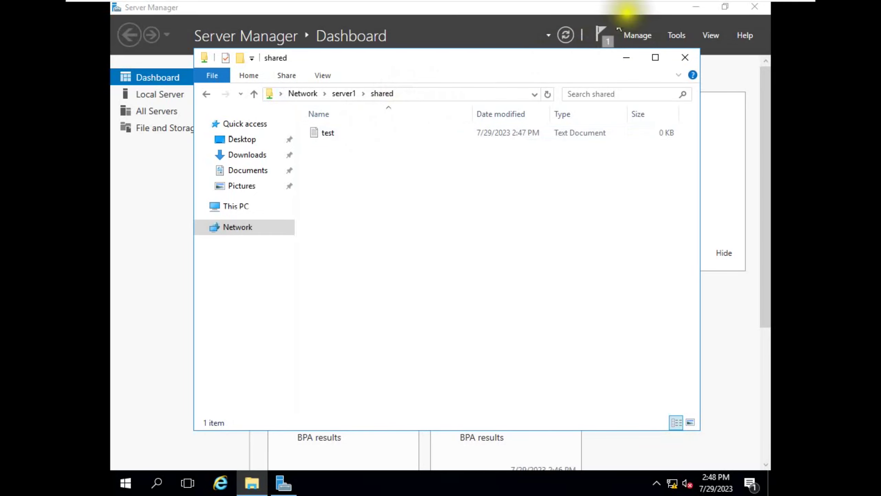
left_click(699, 9)
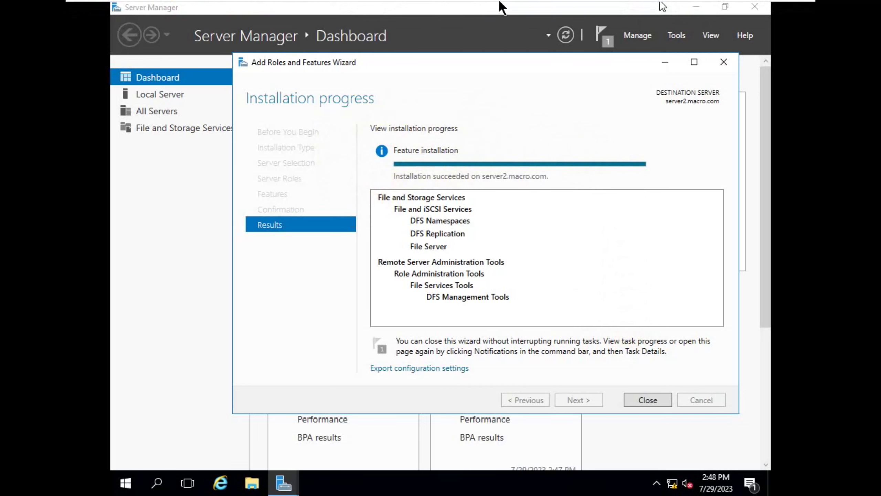
- Close the finished DFS installation wizard and open Local Disk (C:) in File Explorer
left_click(646, 403)
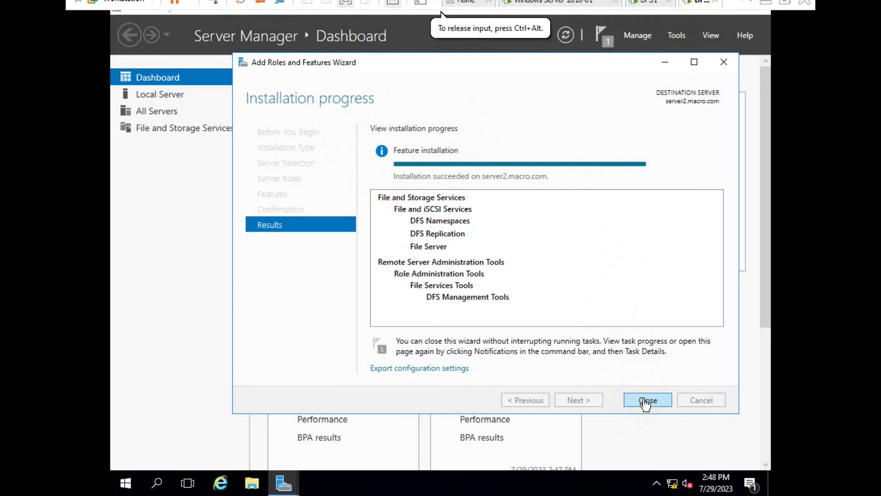
left_click(646, 402)
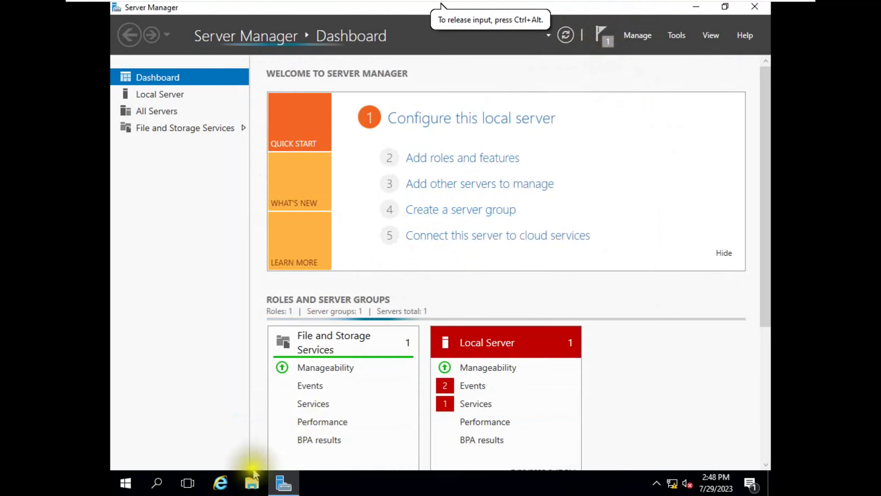
key("super+e")
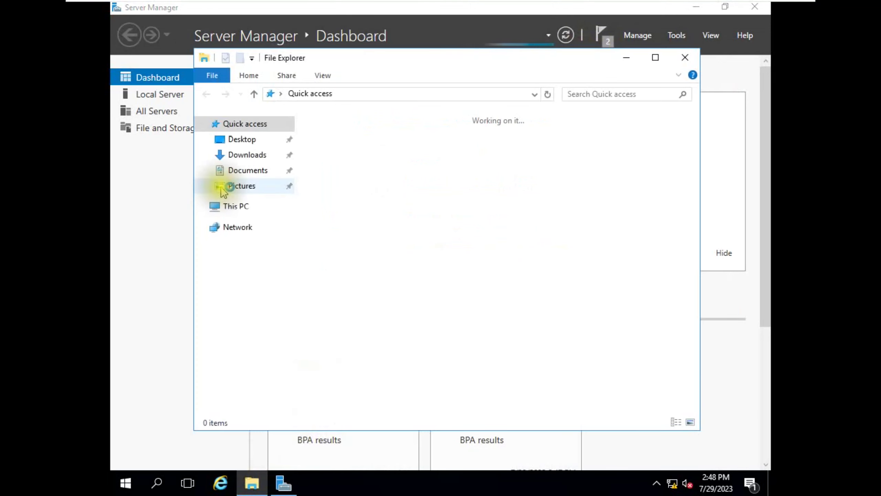
left_click(231, 206)
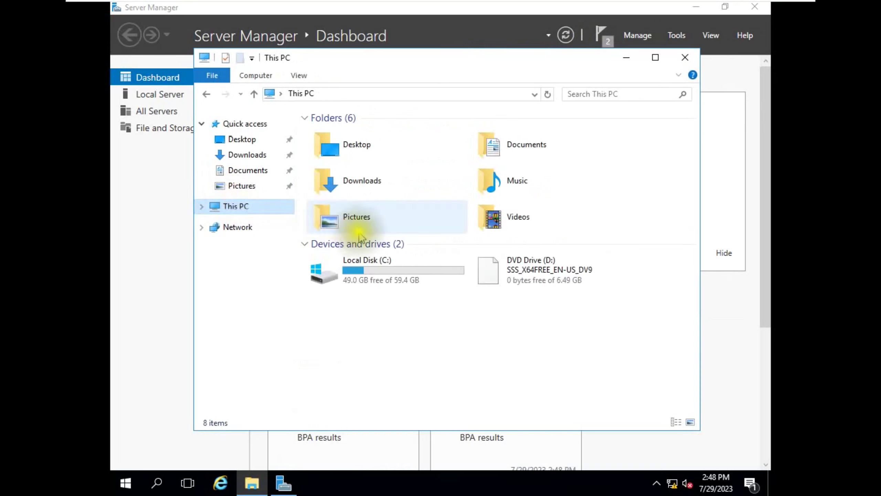
double_click(388, 265)
- Create a new folder named shared on C:, check it, and return to C:
right_click(340, 217)
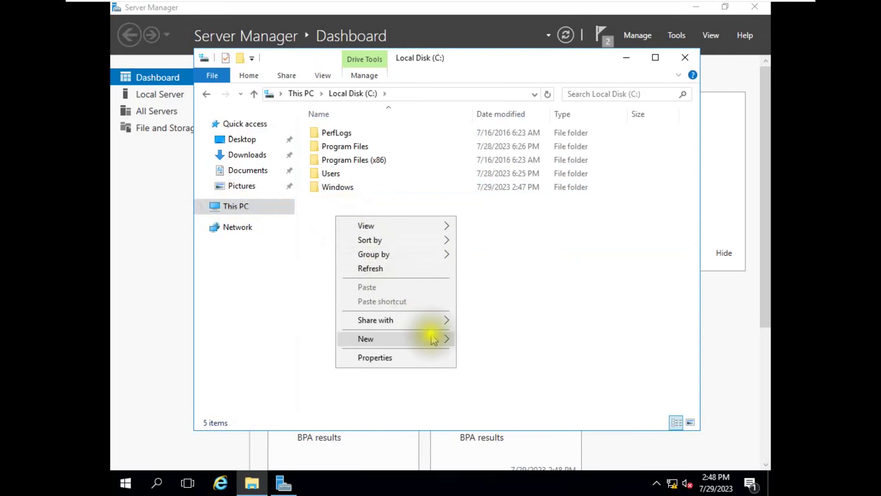
mouse_move(441, 339)
left_click(489, 340)
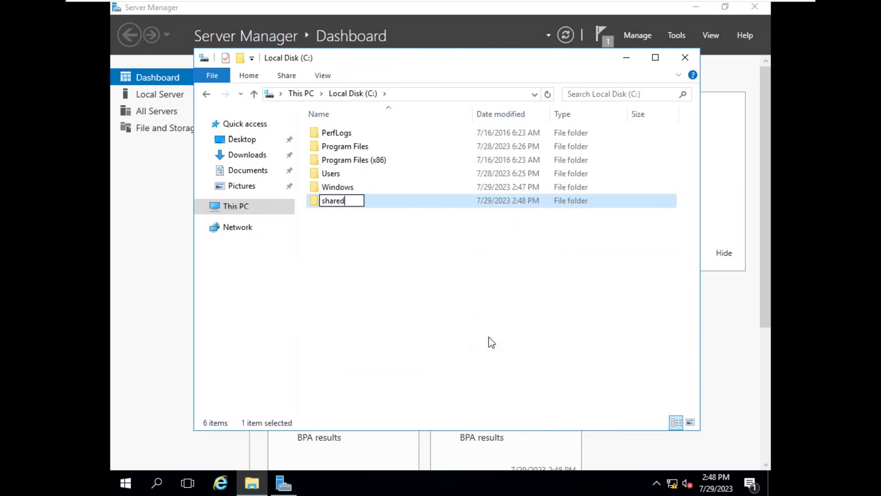
key("Return")
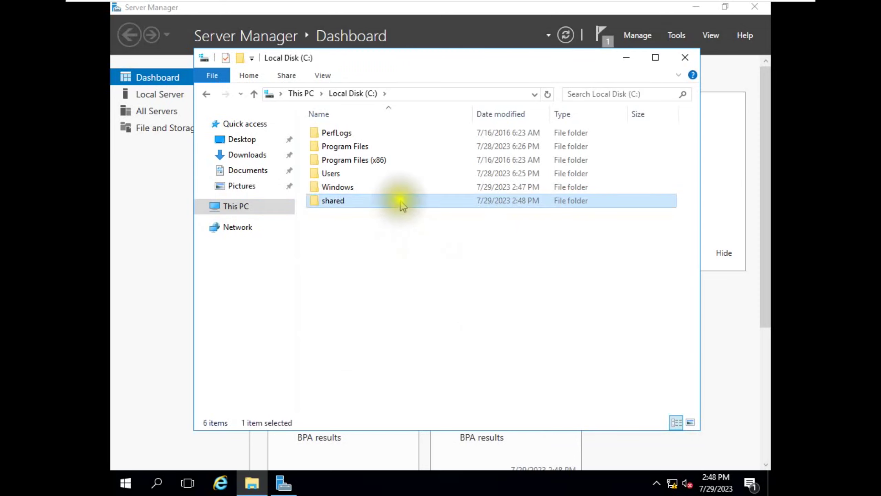
double_click(403, 204)
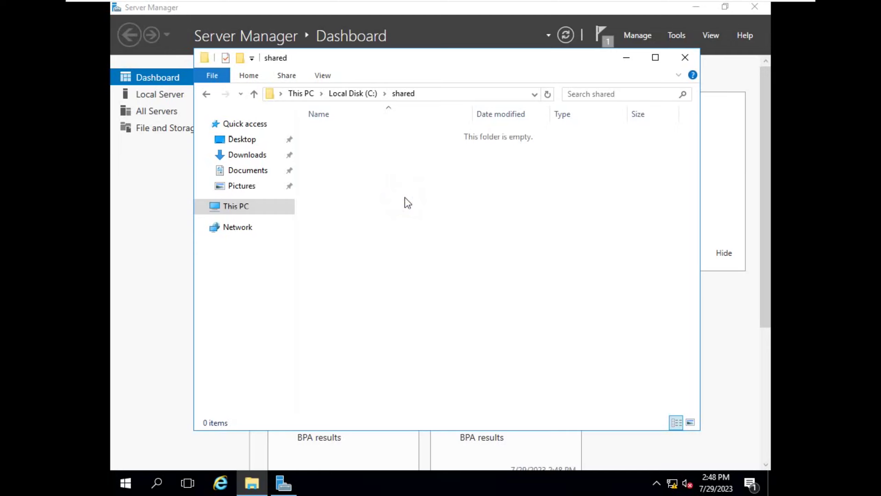
left_click(255, 94)
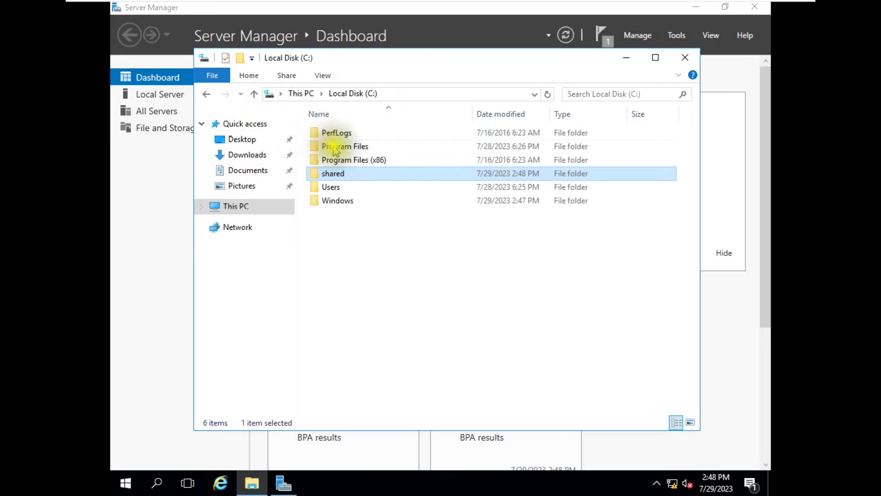
- Enable Share this folder in the Advanced Sharing settings of C:\shared
right_click(339, 173)
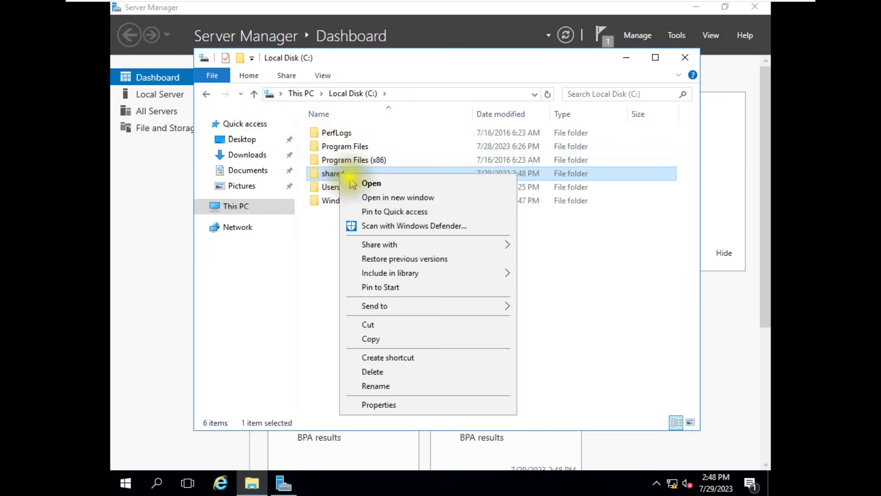
left_click(383, 405)
left_click(396, 185)
left_click_drag(416, 163, 427, 90)
left_click(430, 267)
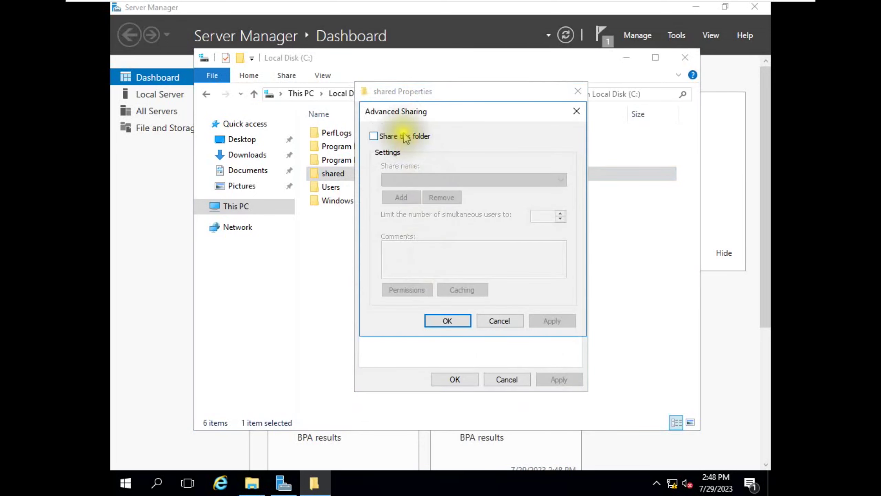
left_click(377, 136)
- Grant Everyone Full Control share permission, confirm everything, and open the shared folder
left_click(405, 290)
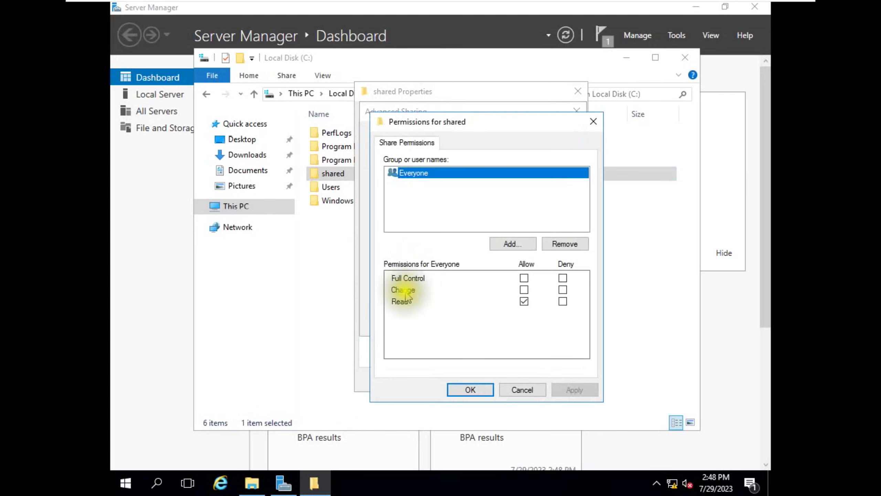
left_click(524, 280)
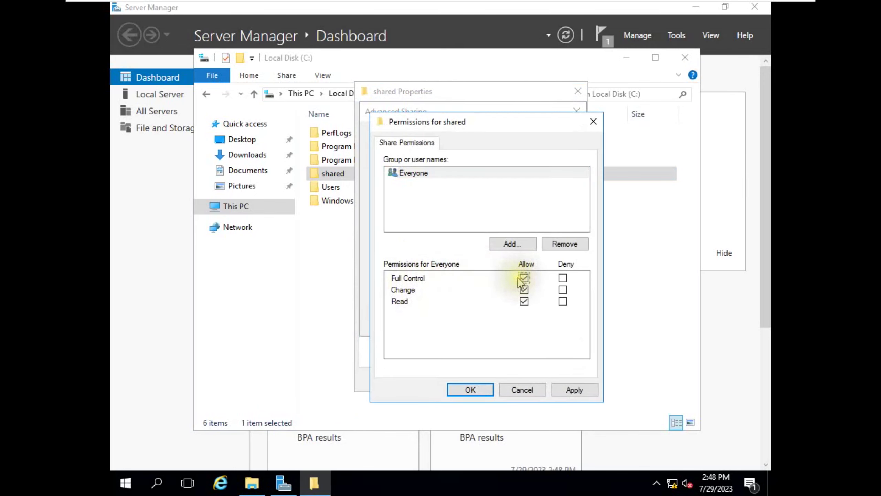
left_click(573, 389)
left_click(476, 388)
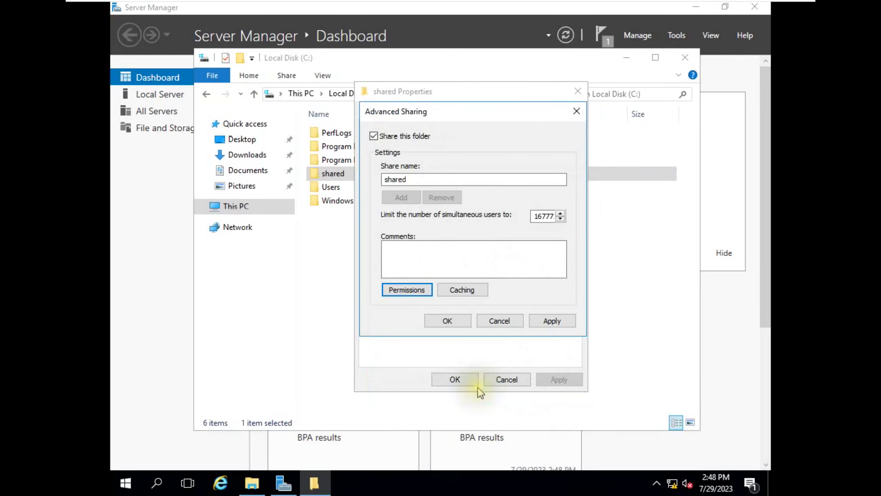
left_click(552, 320)
left_click(448, 321)
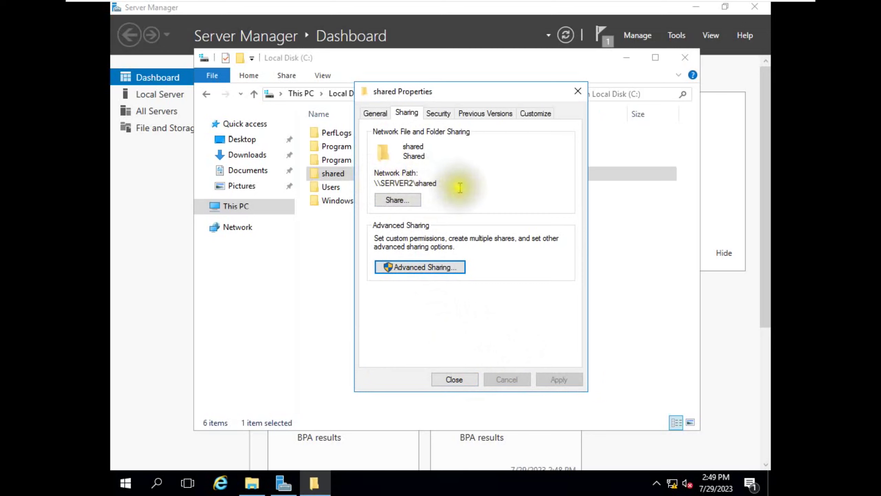
left_click(453, 380)
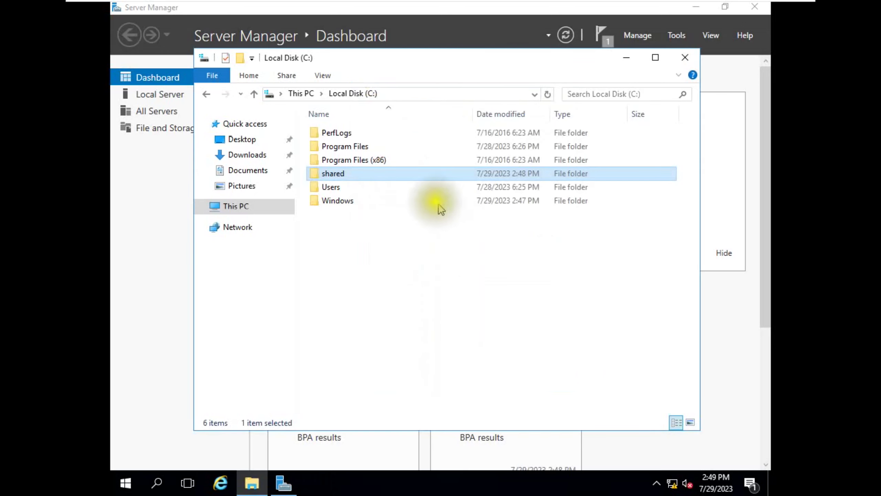
double_click(391, 175)
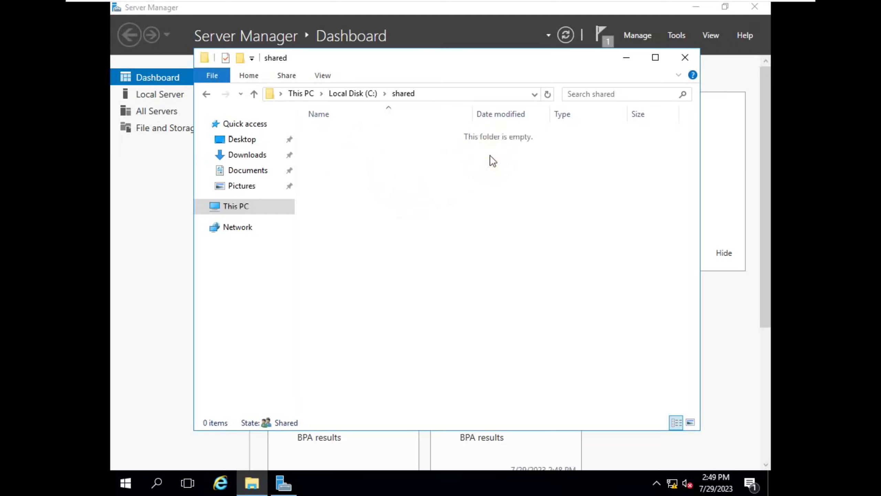
- Check that server2's C:\shared folder is still empty
left_click(629, 59)
left_click(646, 9)
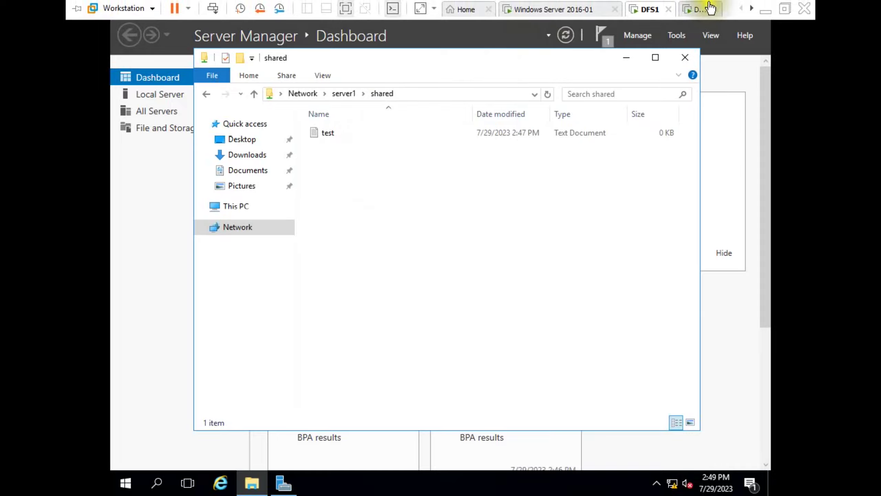
left_click(660, 25)
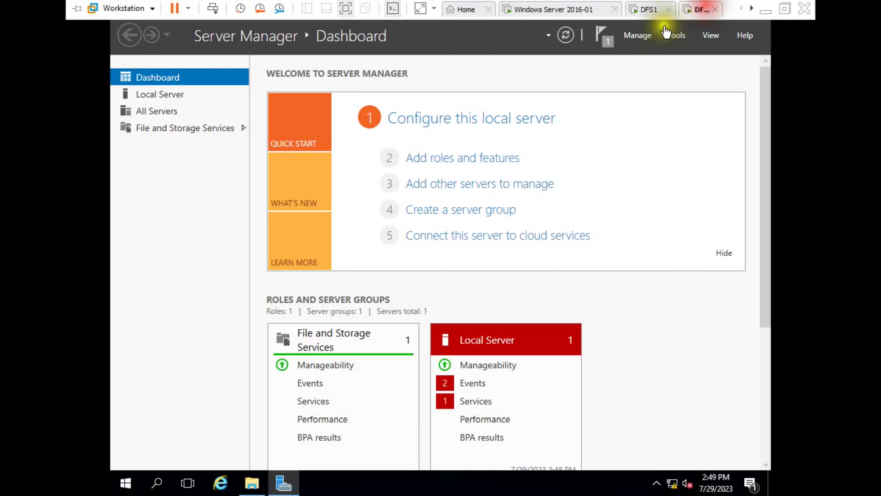
left_click(252, 483)
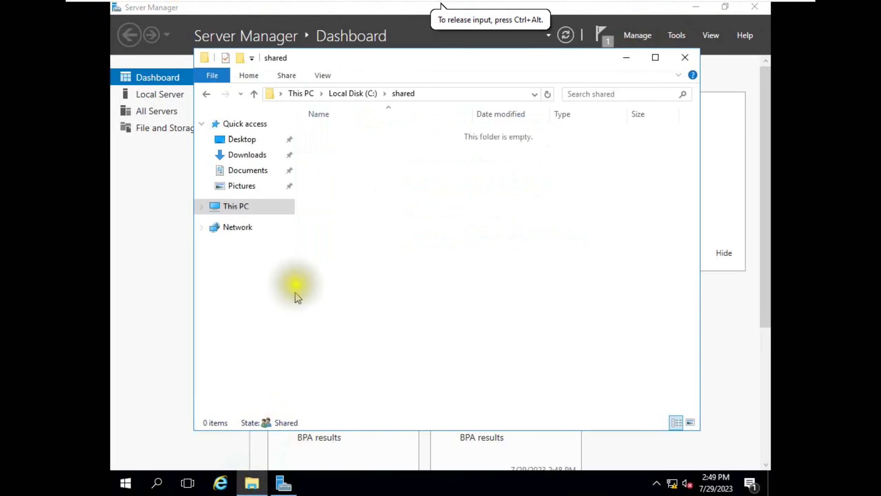
left_click(260, 206)
double_click(347, 263)
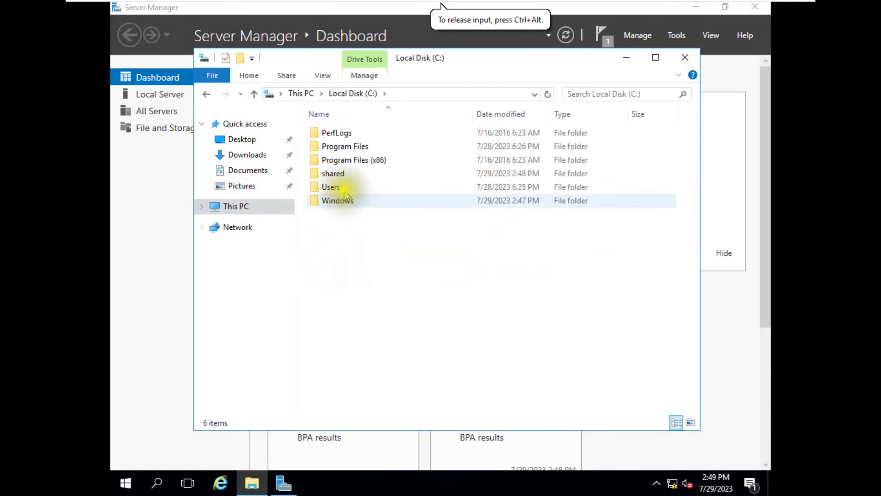
double_click(344, 174)
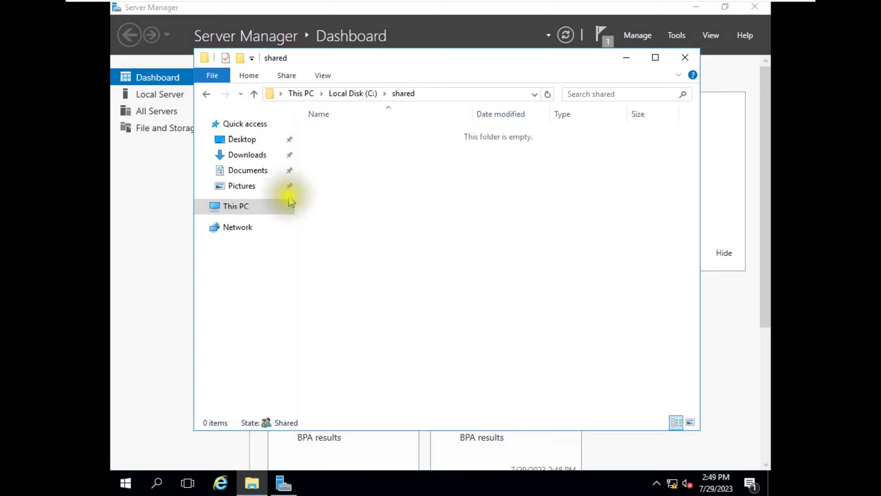
left_click(254, 208)
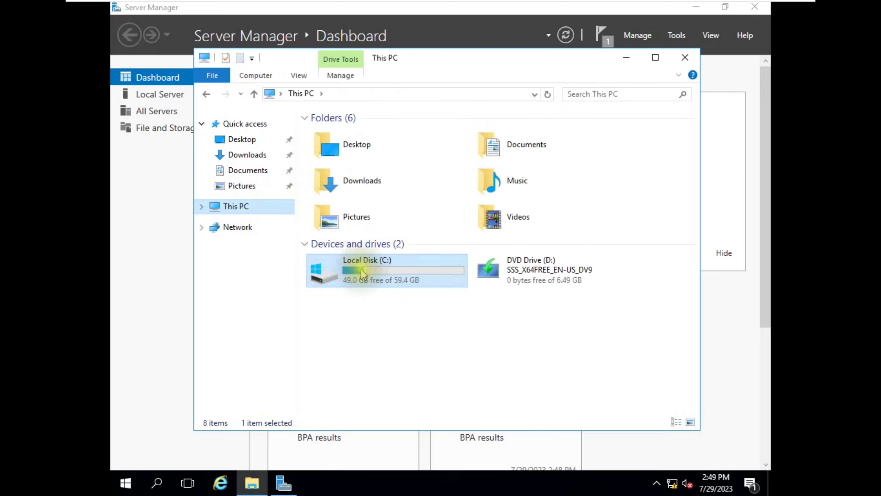
- Turn on network discovery and file sharing on server2
left_click(252, 482)
left_click(252, 482)
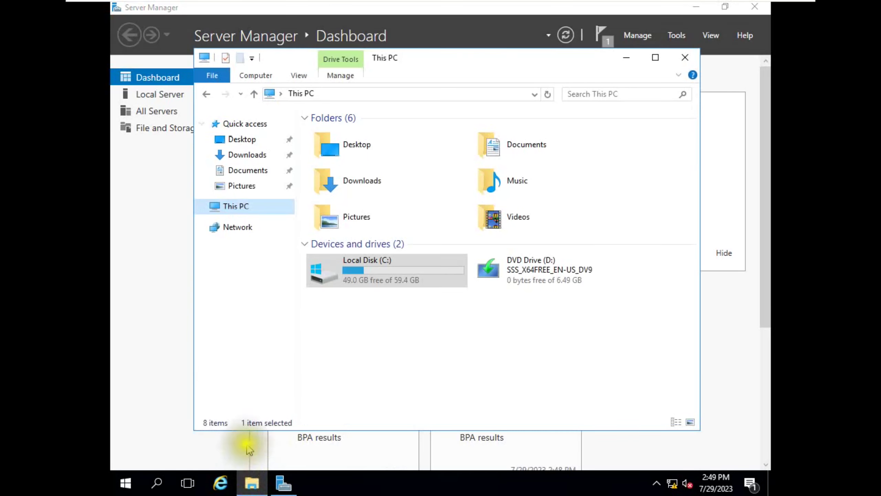
left_click(239, 231)
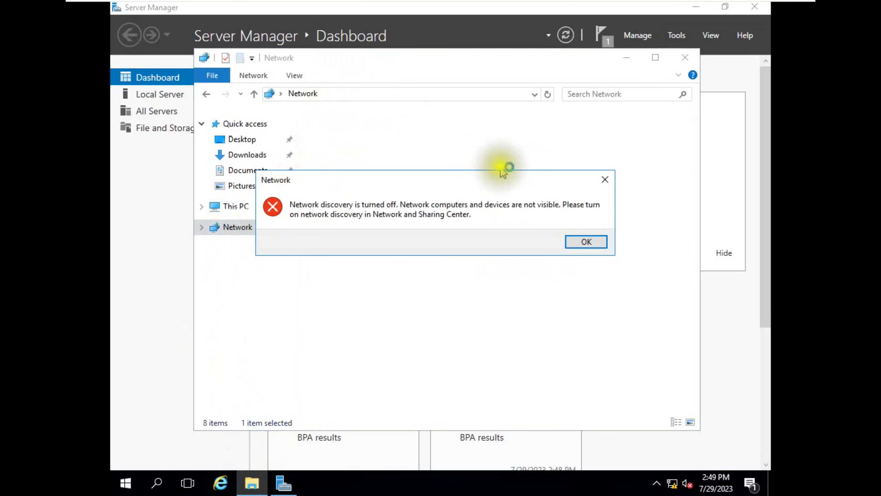
left_click(578, 240)
left_click(596, 114)
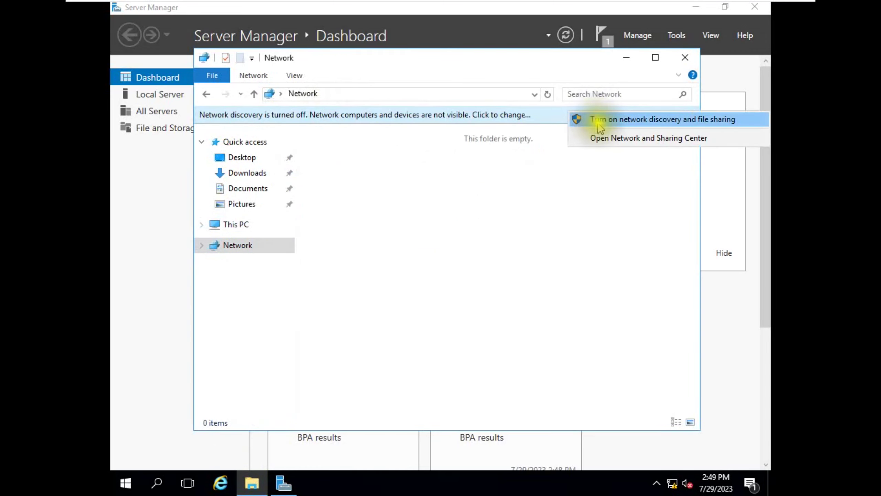
left_click(605, 120)
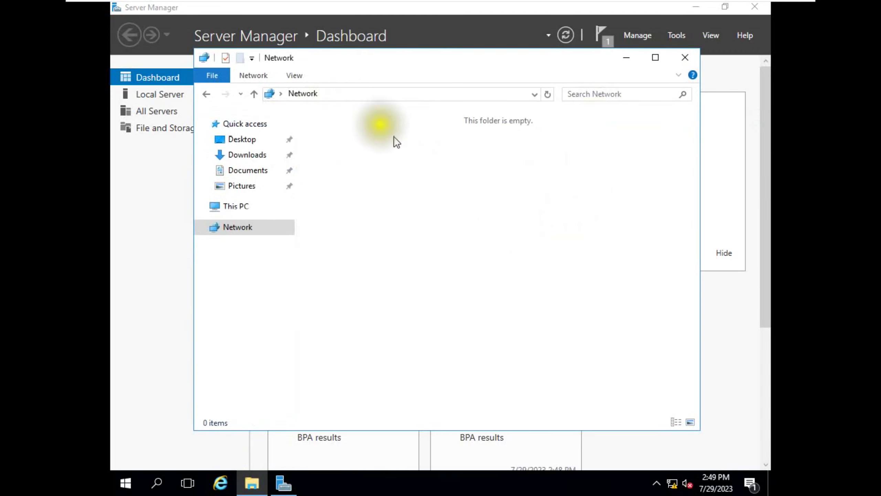
- Open \\server2\shared from the address bar
left_click(345, 95)
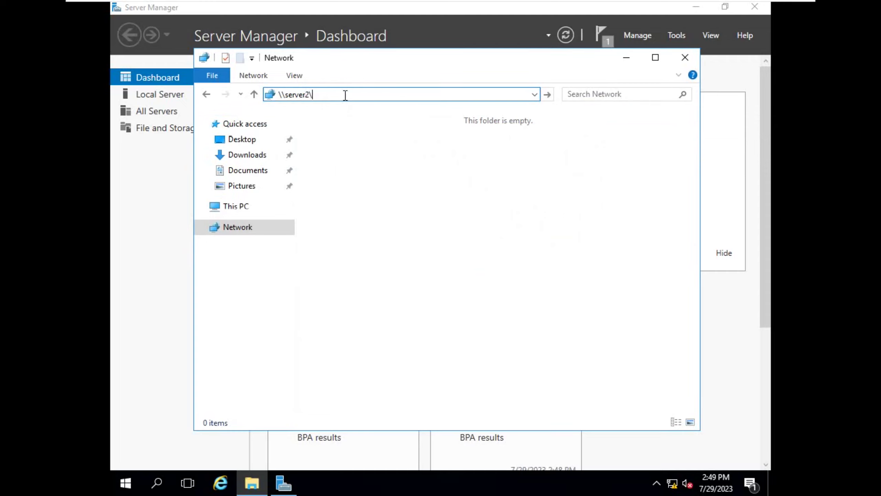
type("\\\\server2\\shared")
key("Return")
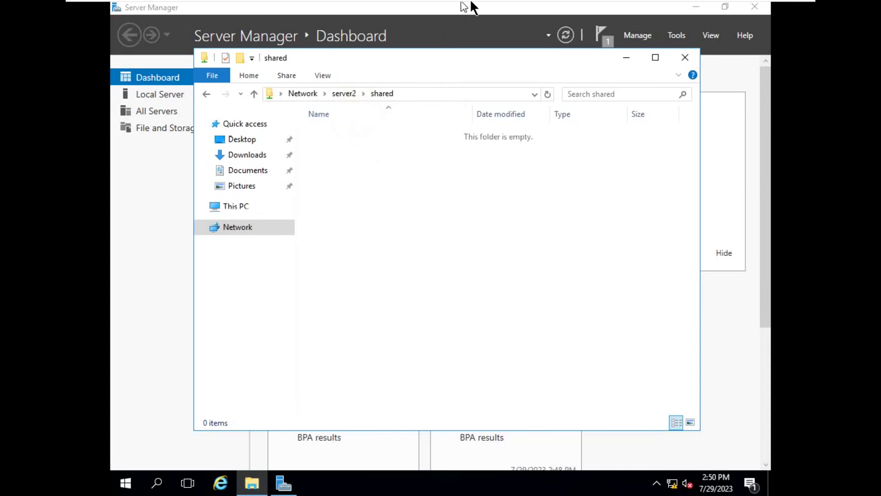
- On DFS1, change \\server1\shared to \\server2\shared, confirm it is empty, and close the window
left_click(645, 9)
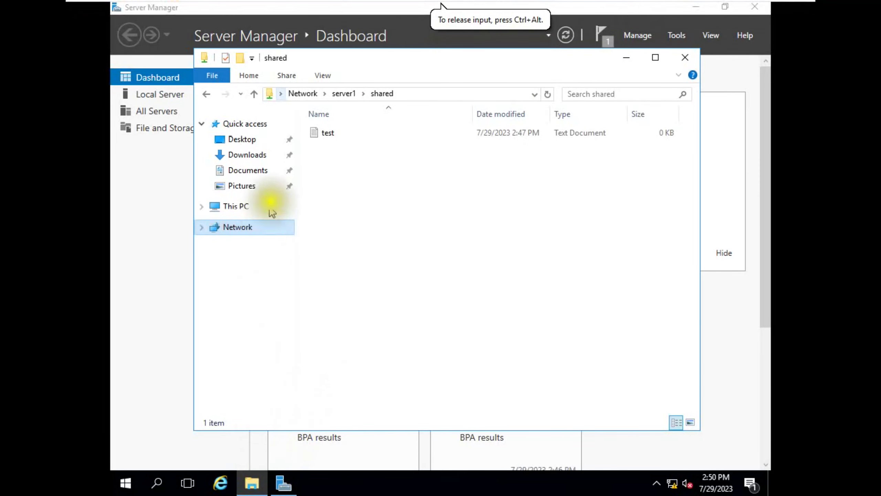
mouse_move(646, 7)
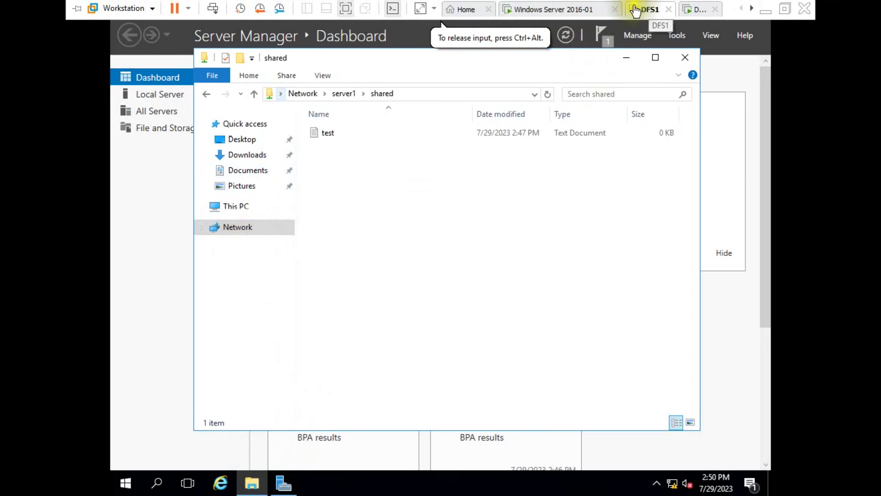
left_click(418, 92)
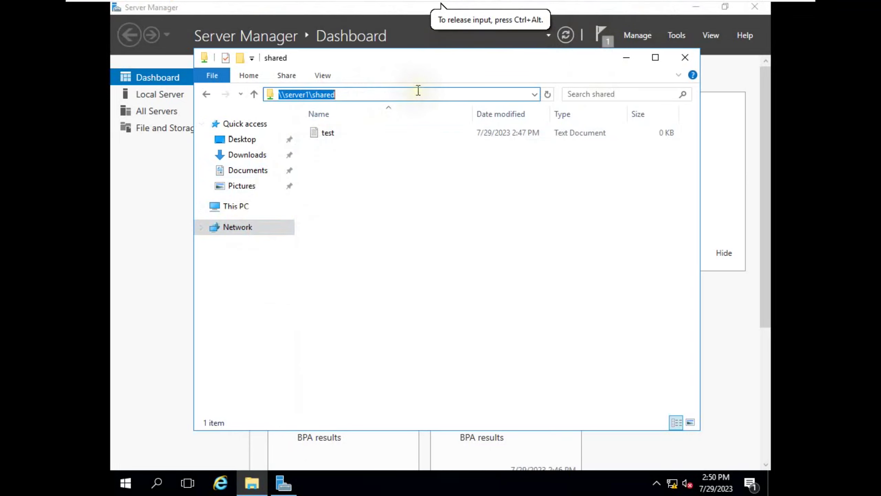
left_click(311, 94)
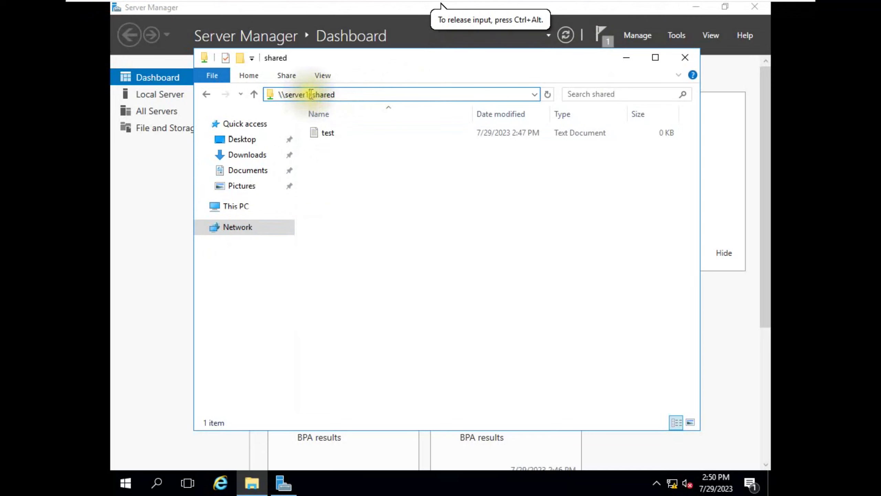
type("2")
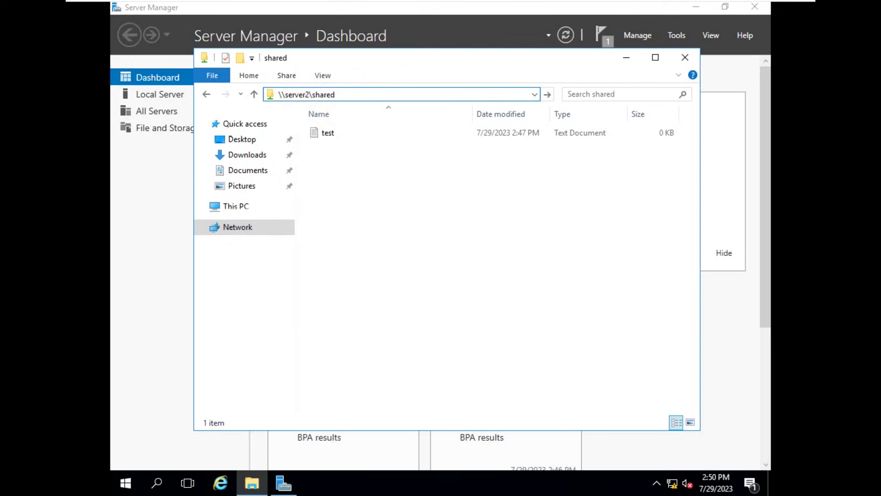
key("Return")
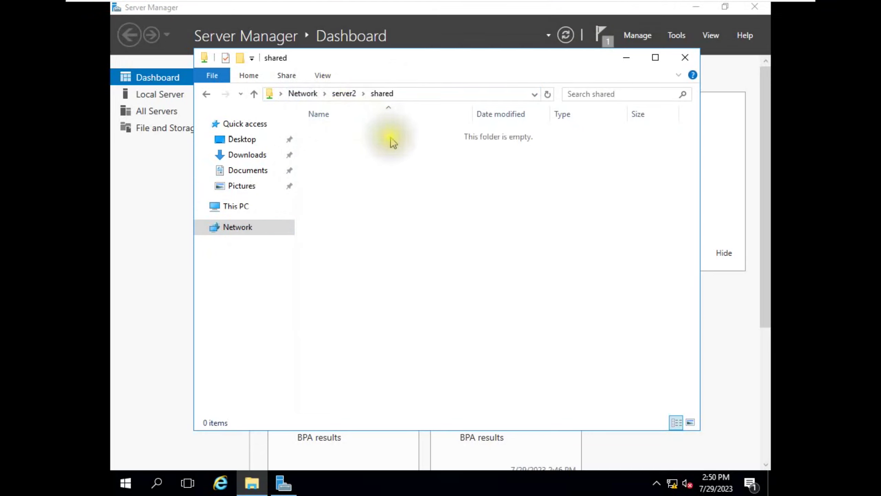
left_click(392, 138)
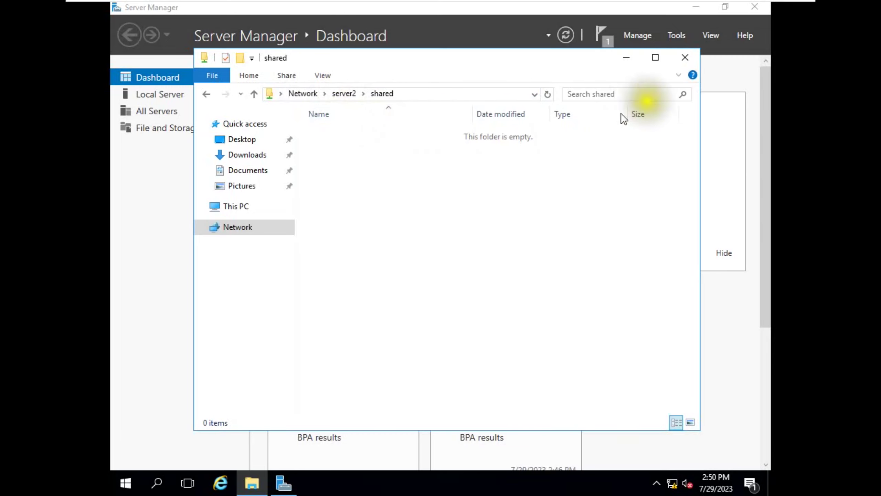
left_click(683, 58)
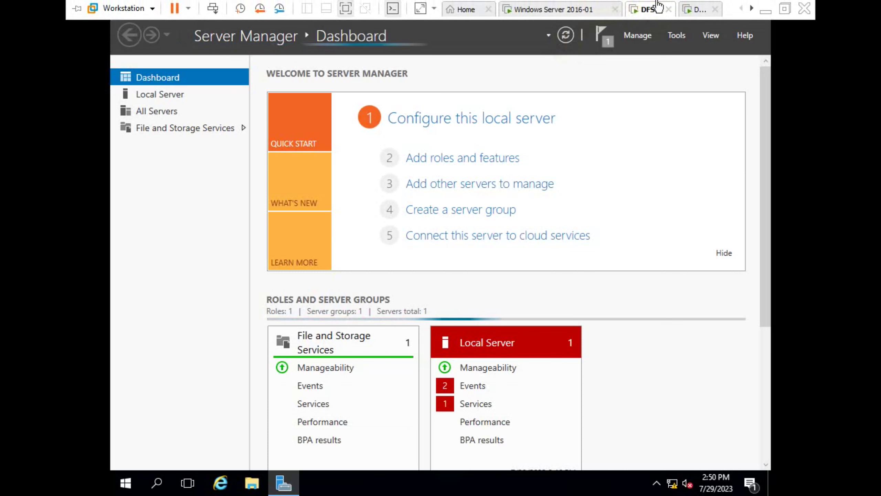
- Launch DFS Management from Tools and start a New Namespace
left_click(611, 36)
left_click(676, 36)
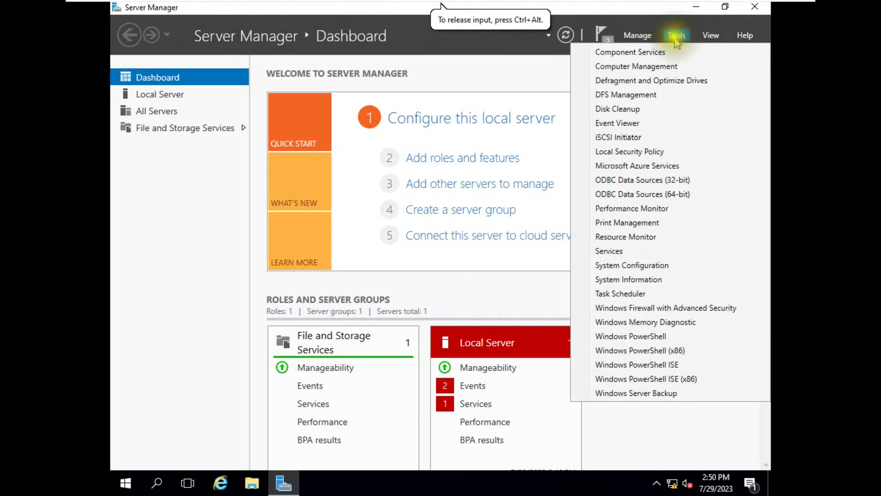
left_click(637, 94)
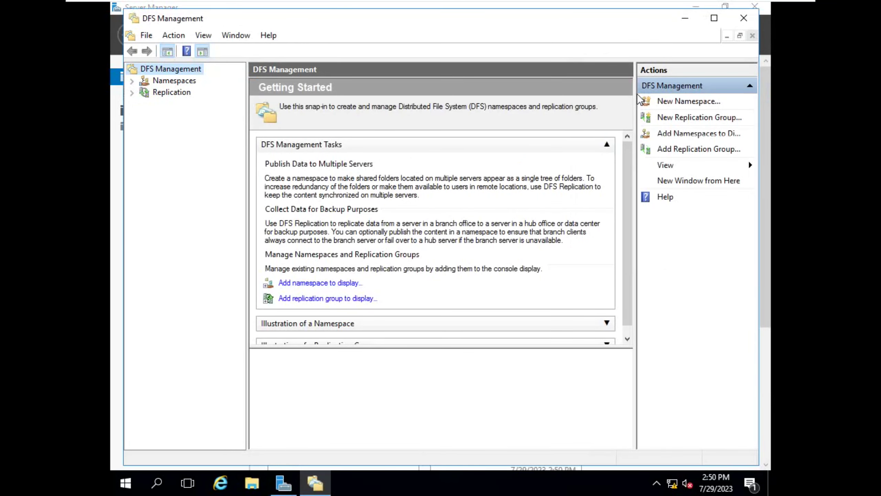
left_click(177, 81)
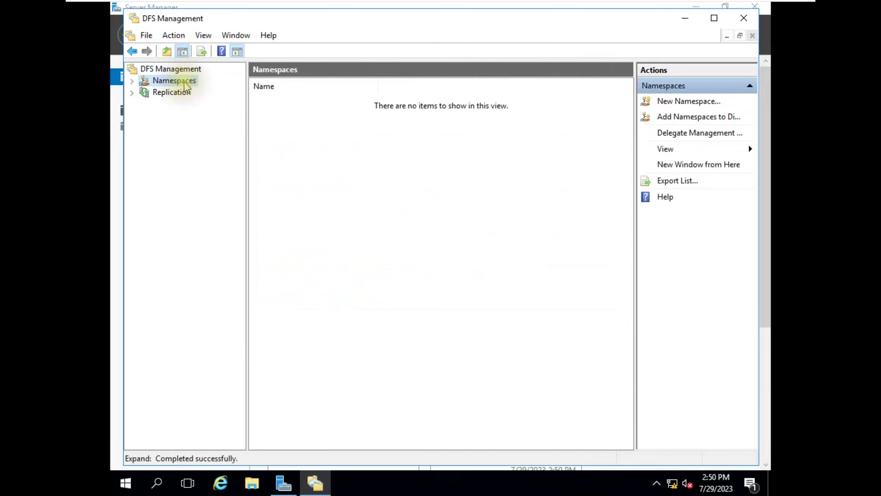
right_click(183, 81)
left_click(237, 90)
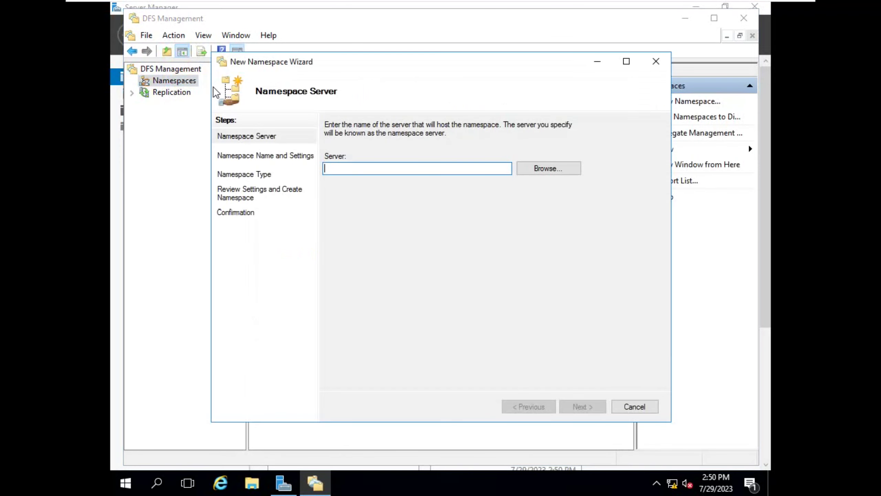
- Set server1 as the namespace server, supplying network credentials, and continue
left_click(539, 169)
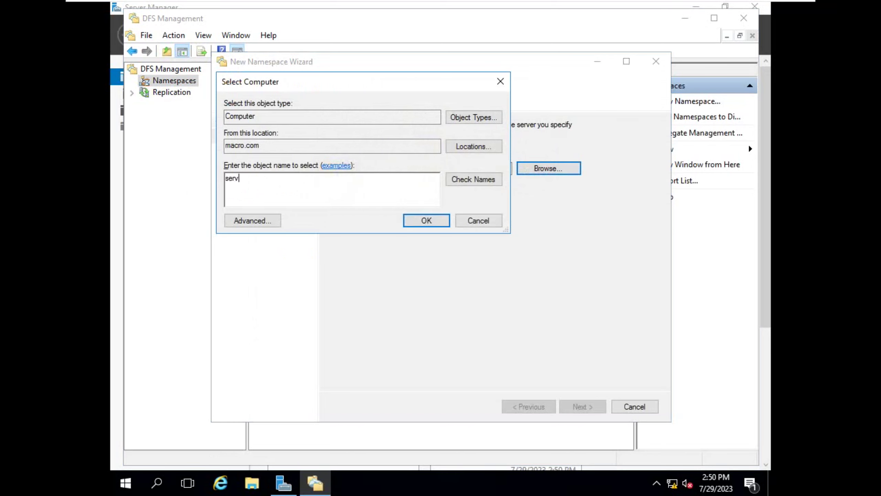
type("server1")
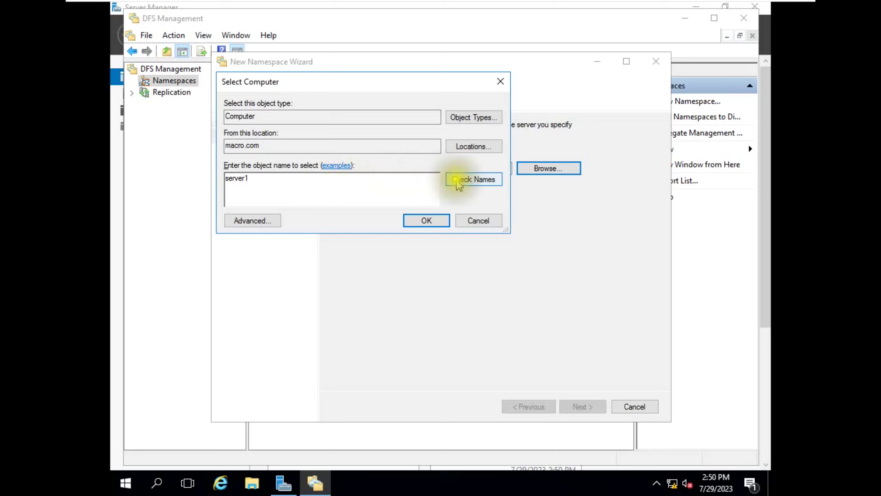
left_click(457, 180)
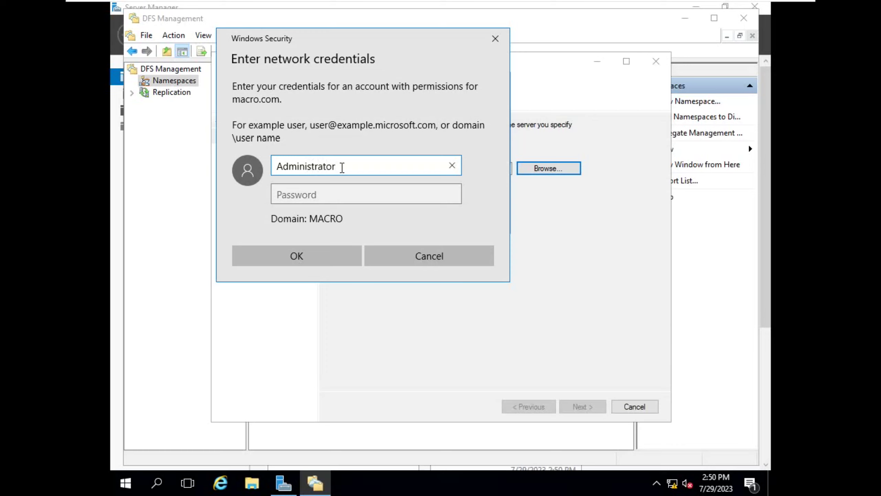
key("Tab")
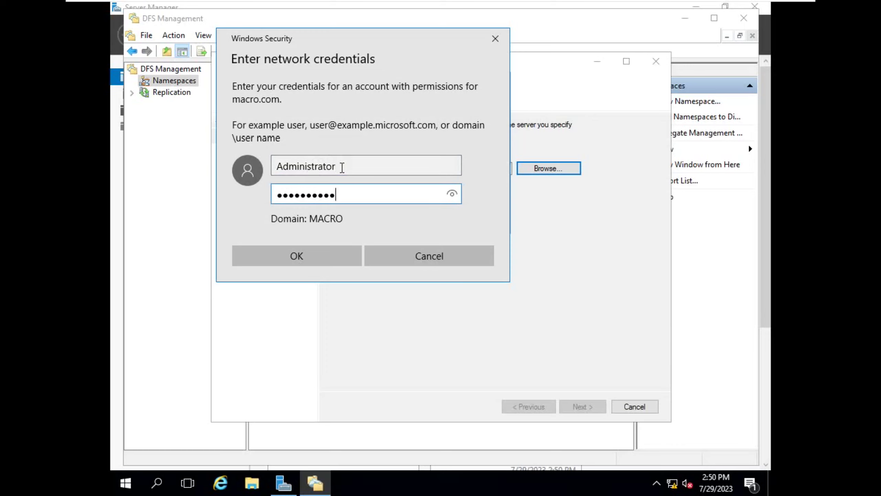
left_click(296, 255)
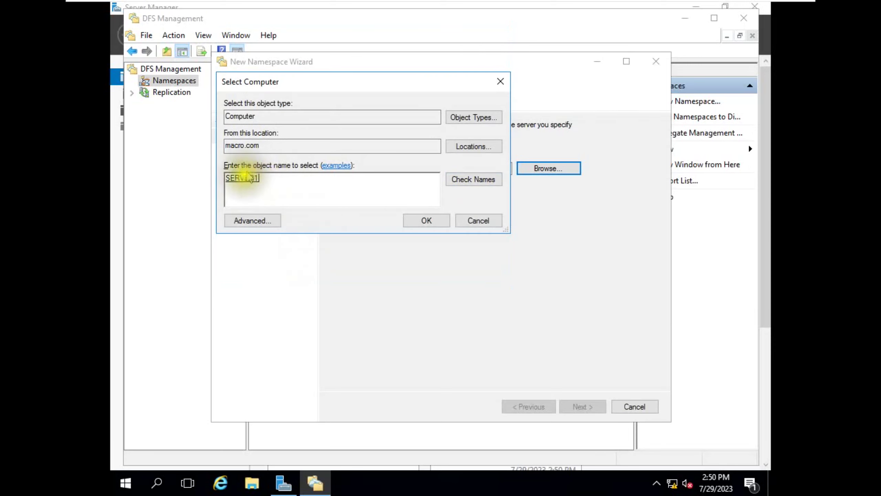
left_click(418, 222)
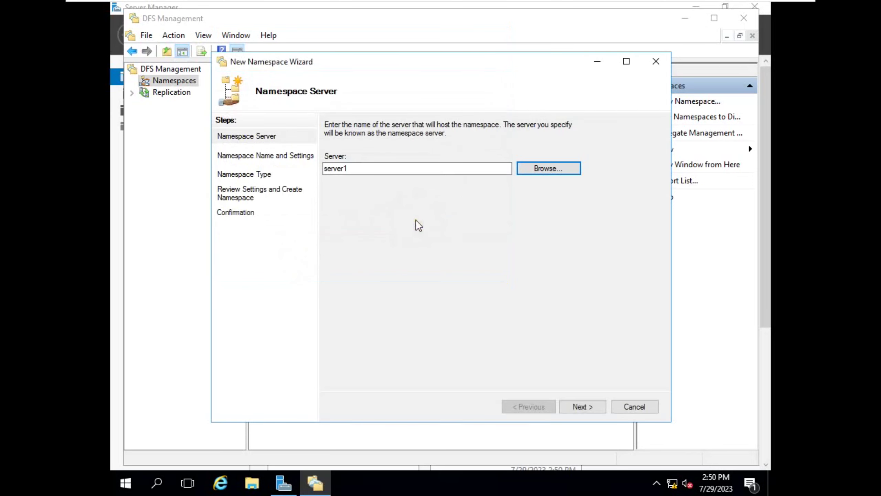
left_click(575, 407)
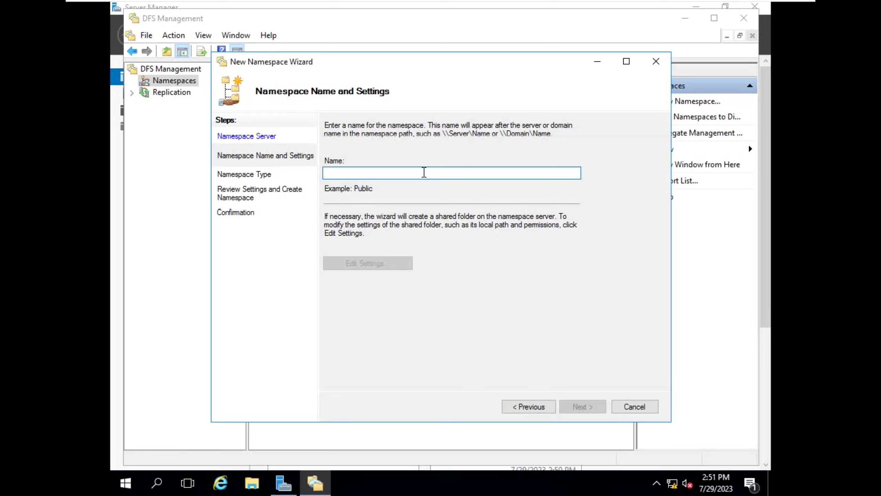
- Name the namespace dfs and give Everyone Full Control of its shared folder
type("dfs")
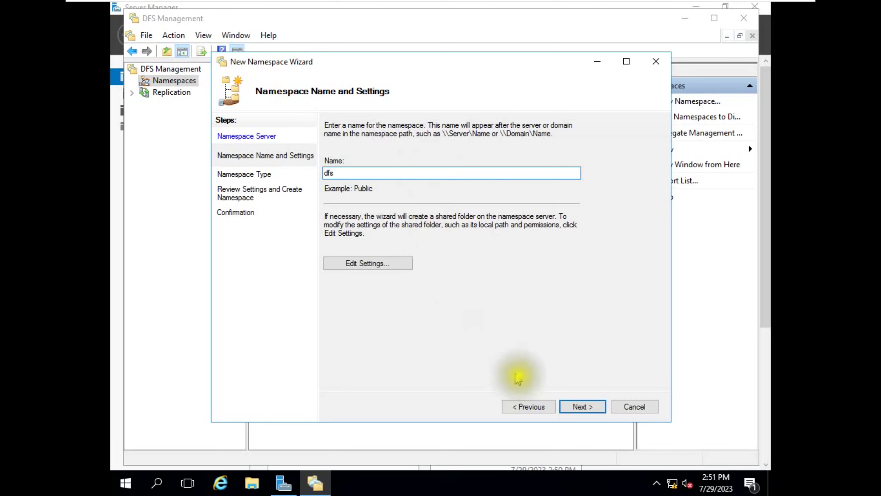
left_click(386, 266)
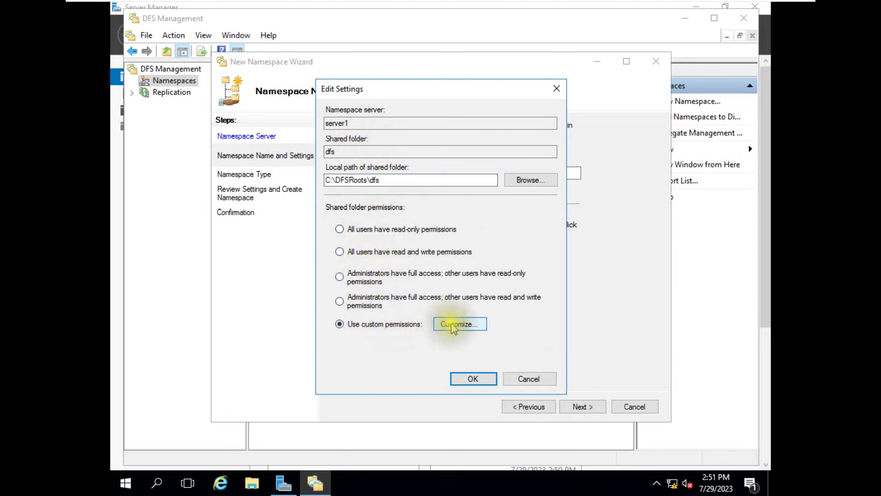
left_click(460, 324)
left_click(481, 257)
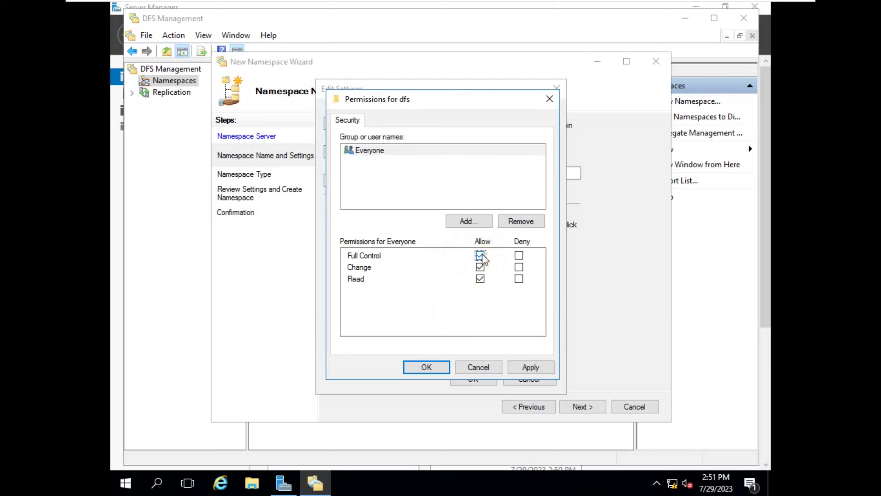
left_click(529, 367)
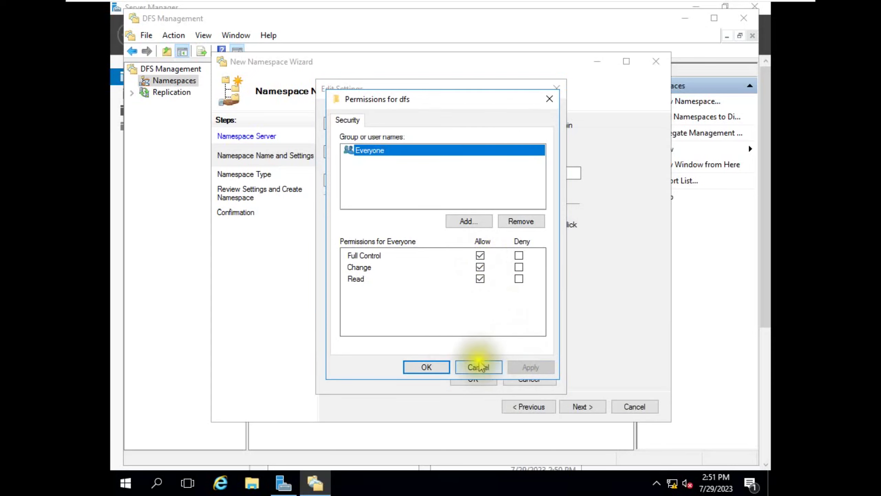
left_click(438, 366)
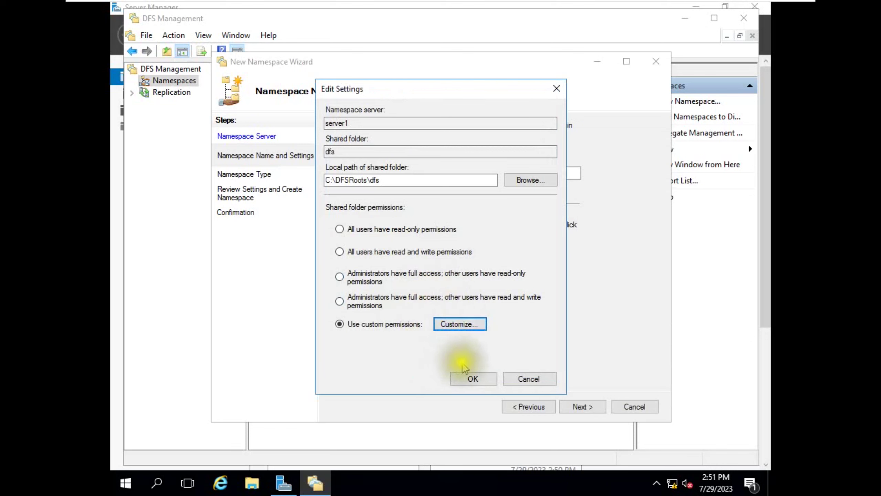
left_click(473, 379)
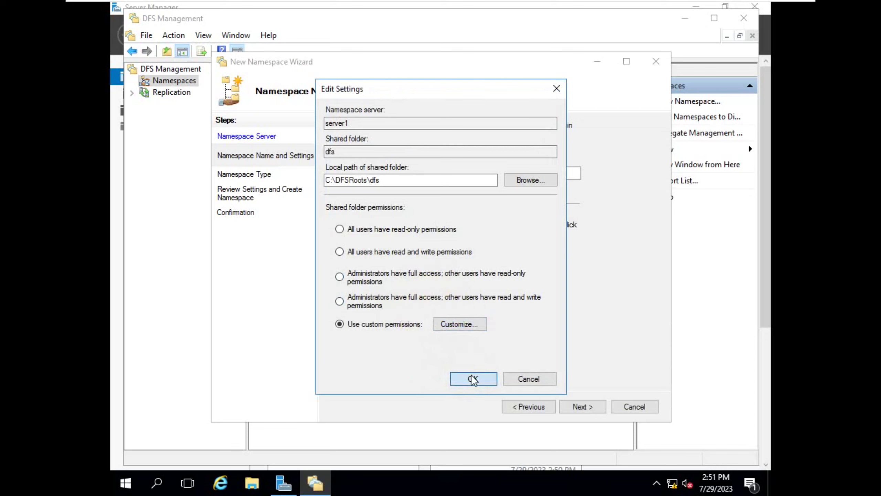
- Choose Domain-based namespace, create \\macro.com\dfs, and close the wizard
left_click(567, 407)
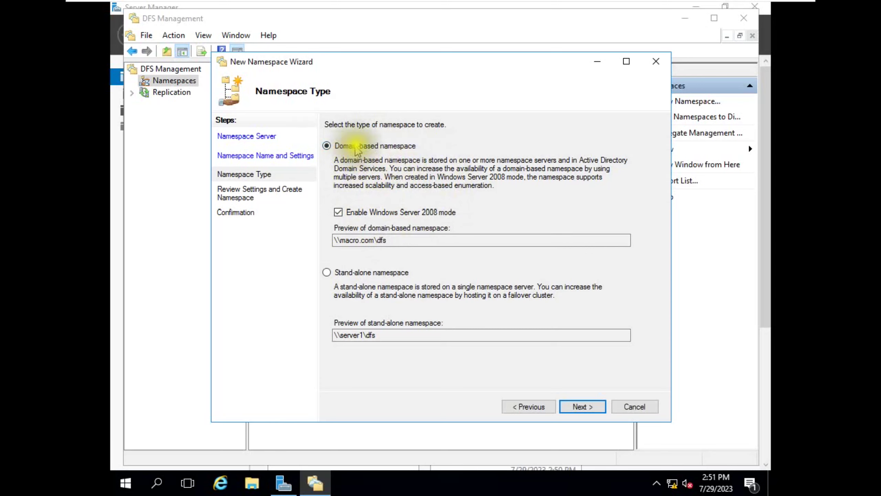
left_click(582, 407)
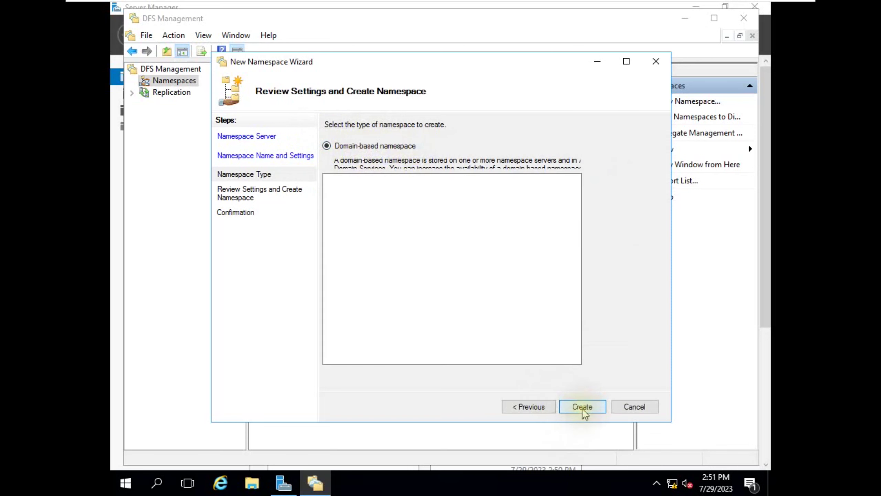
left_click(583, 406)
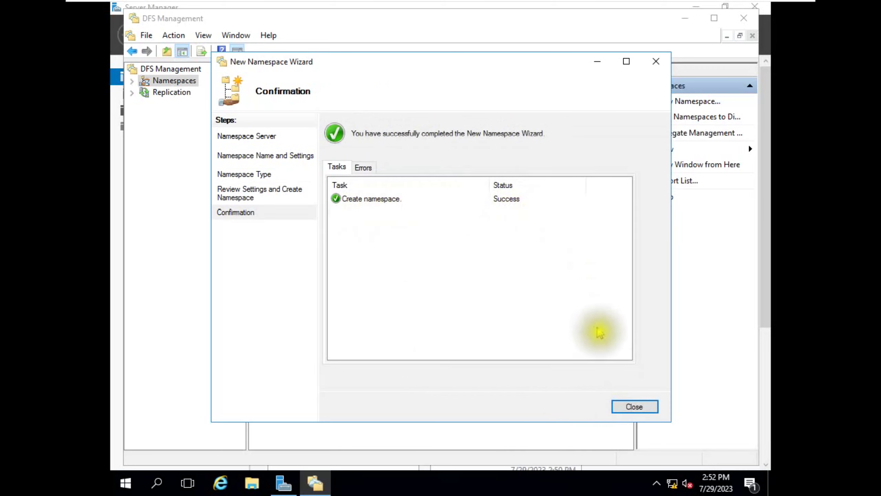
left_click(625, 408)
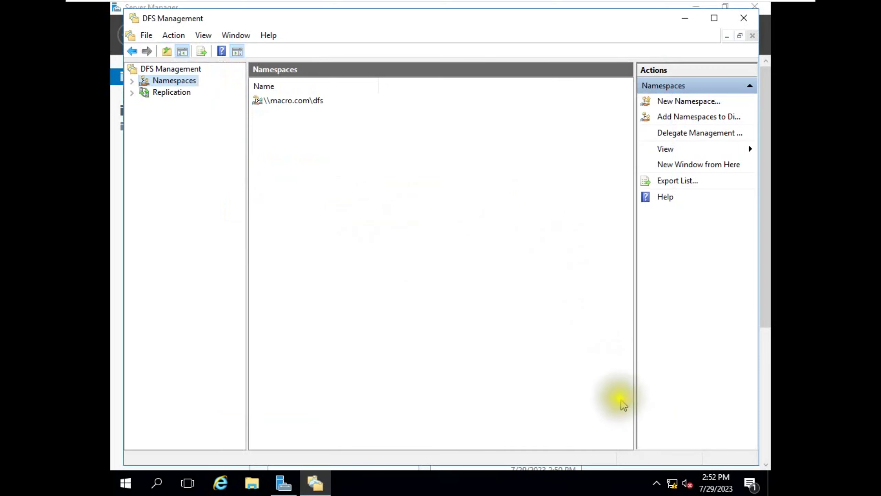
- Start a new folder in \\macro.com\dfs and add \\SERVER1\shared as its first target
left_click(283, 102)
right_click(283, 103)
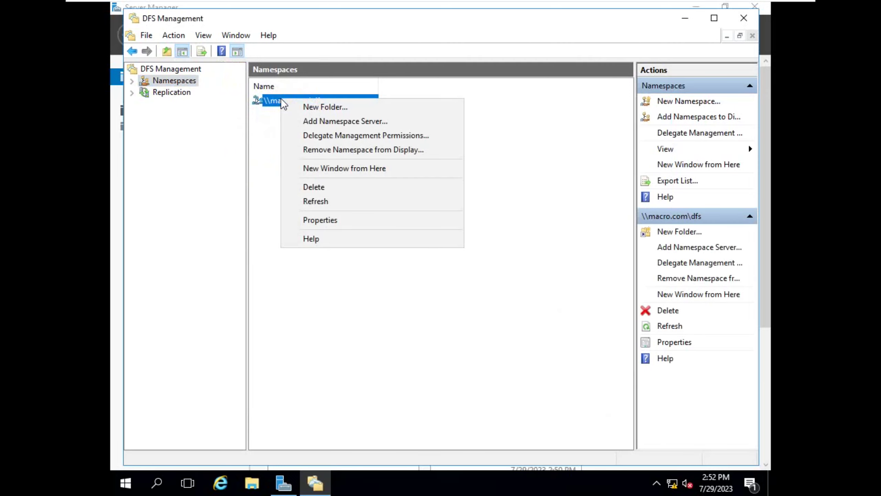
left_click(323, 108)
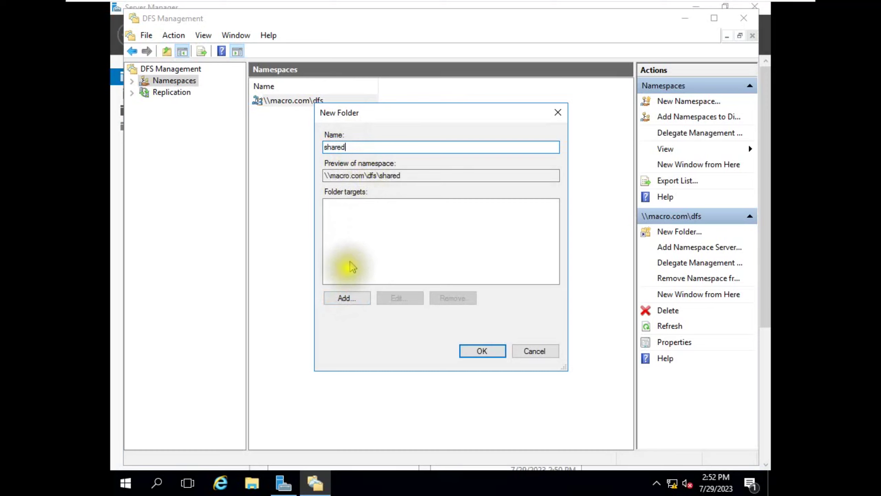
left_click(343, 298)
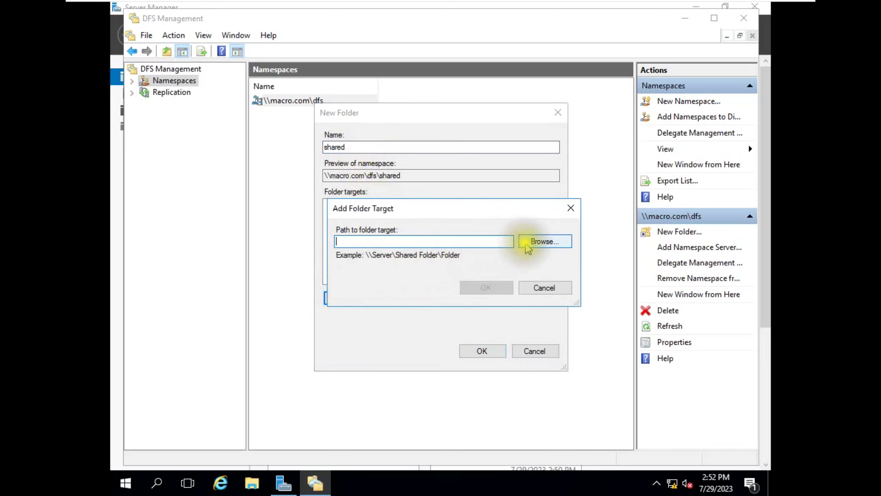
left_click(528, 243)
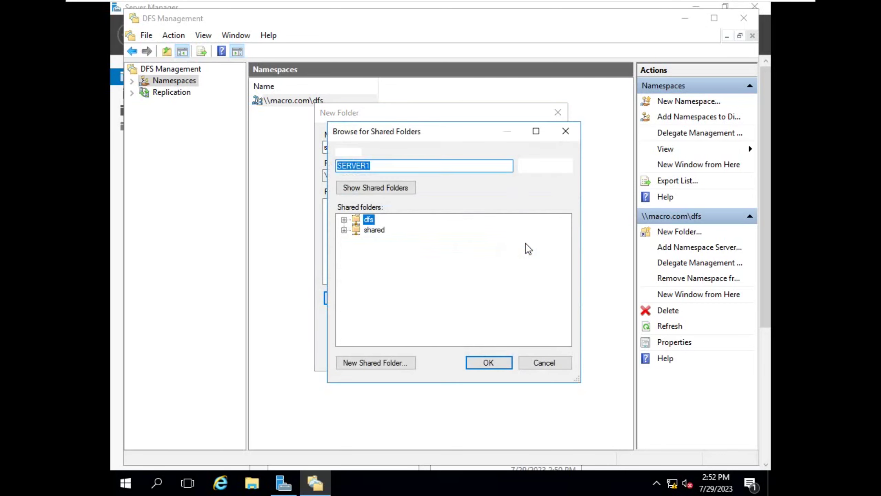
left_click(371, 231)
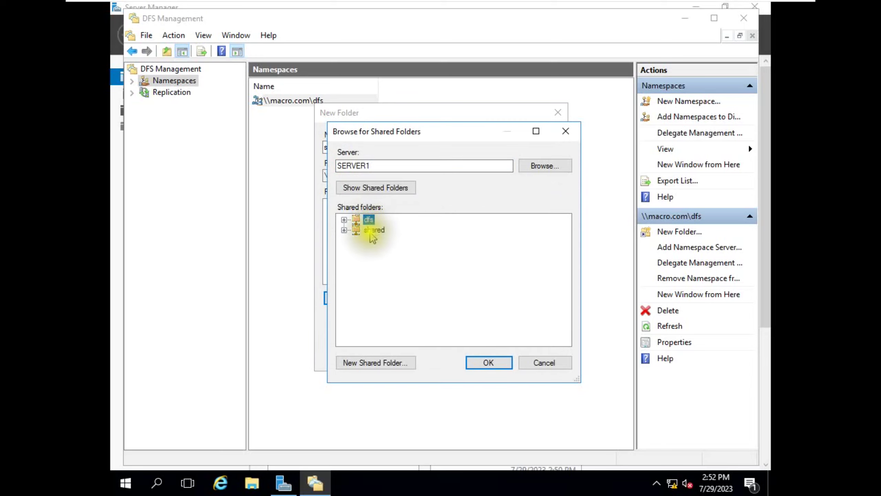
left_click(370, 235)
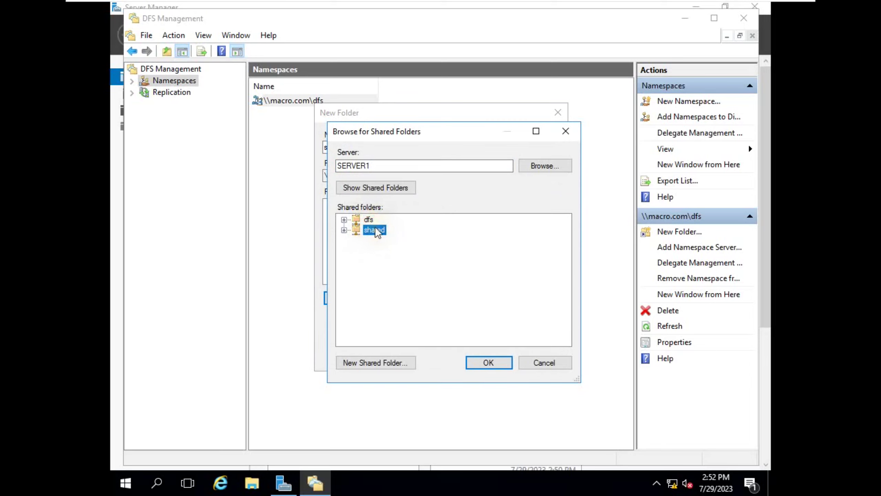
left_click(375, 231)
left_click(486, 363)
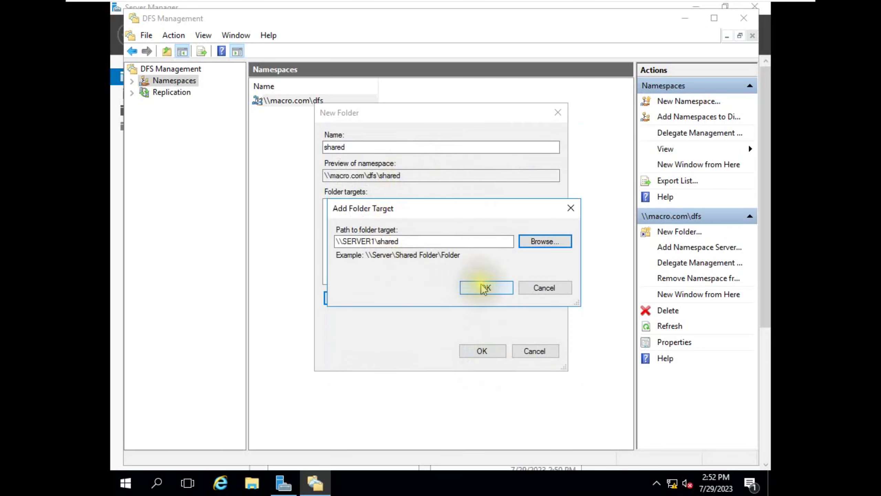
left_click(486, 287)
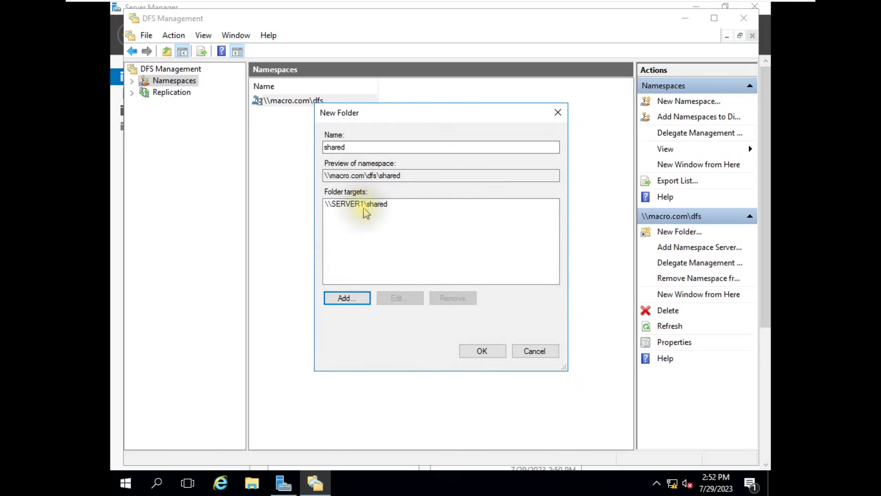
- Add \\SERVER2\shared as the second target, browsing server2 with network credentials
left_click(351, 297)
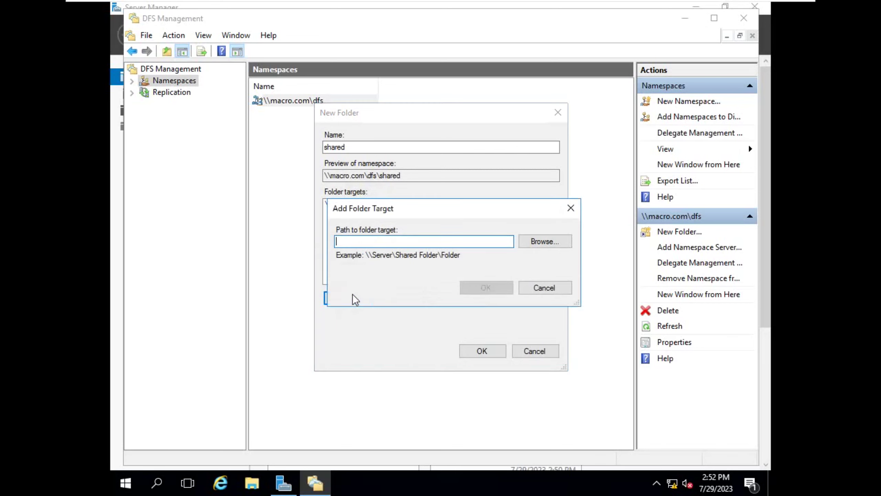
left_click(543, 241)
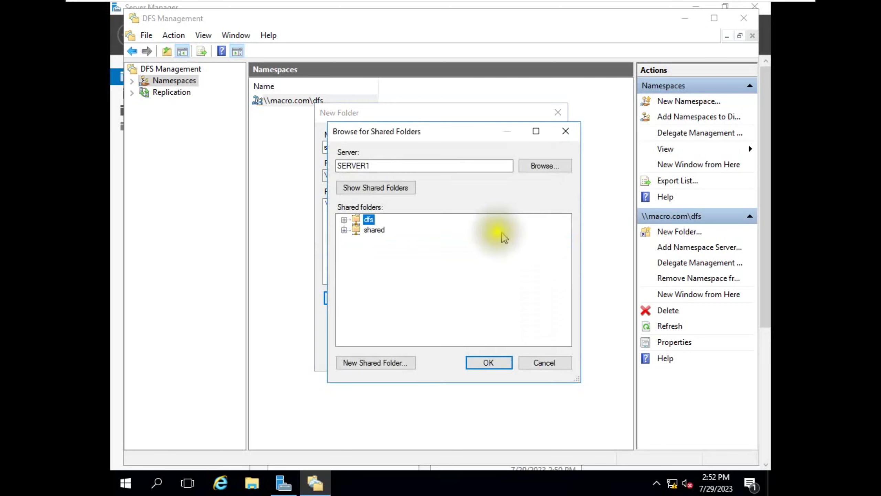
left_click(537, 165)
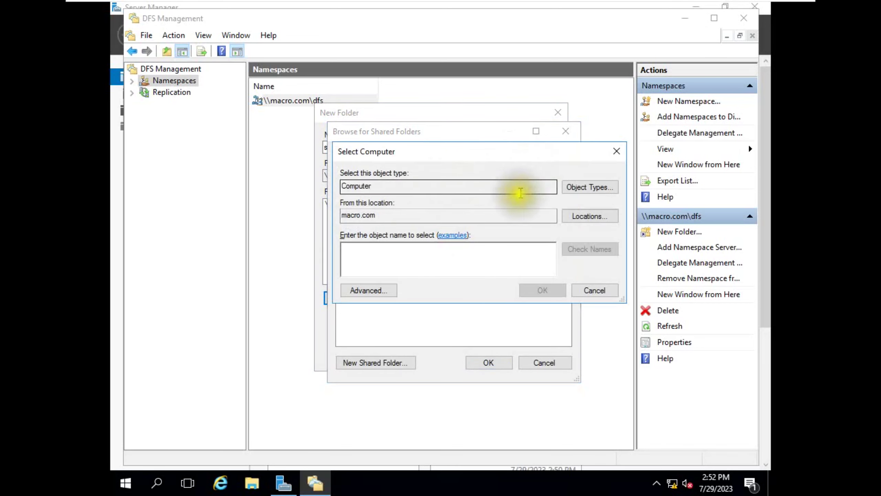
type("ser")
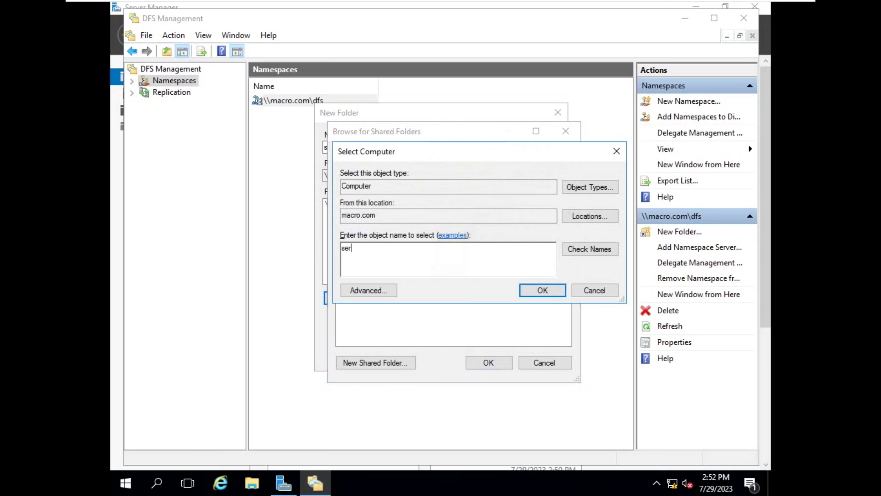
type("ve1")
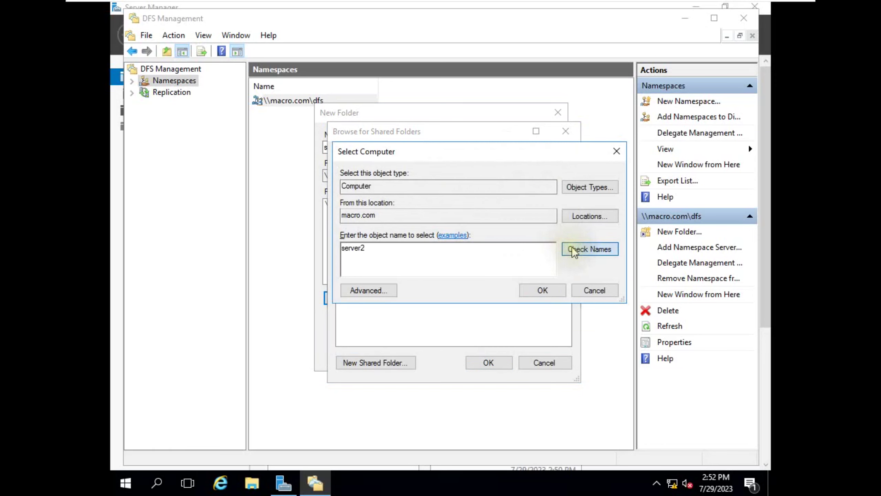
left_click(575, 249)
left_click(458, 236)
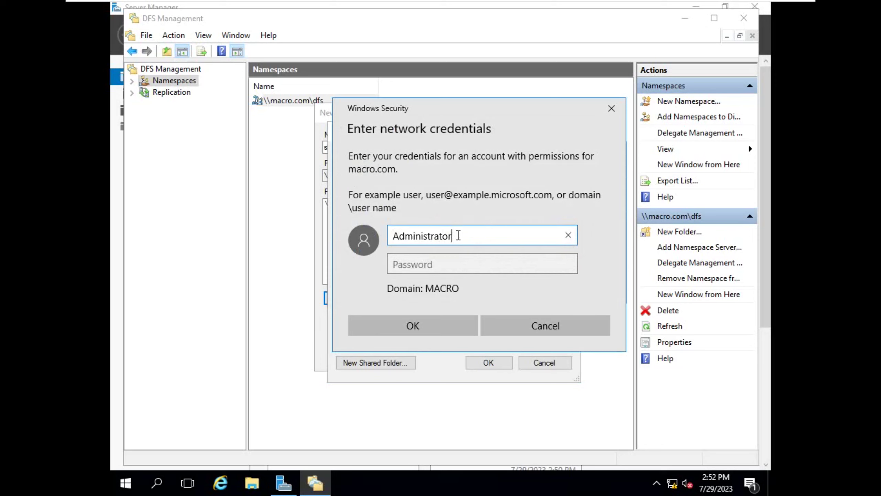
left_click(461, 267)
type("••••••••••")
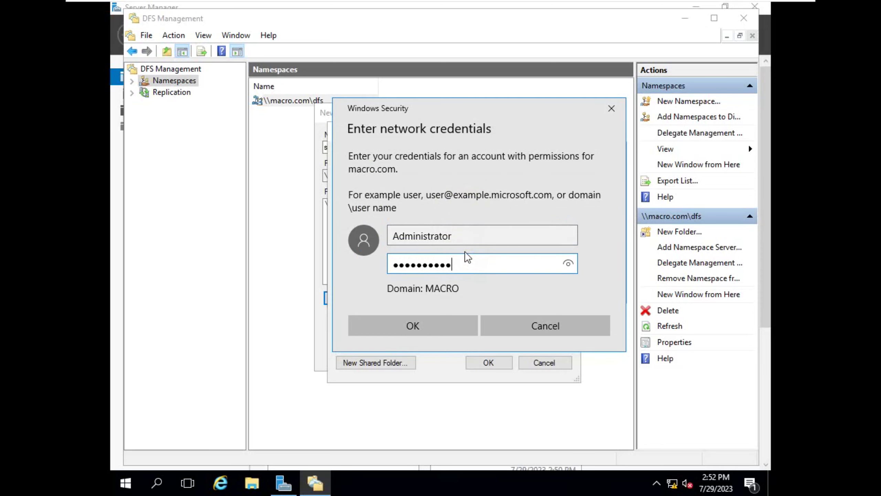
left_click(441, 321)
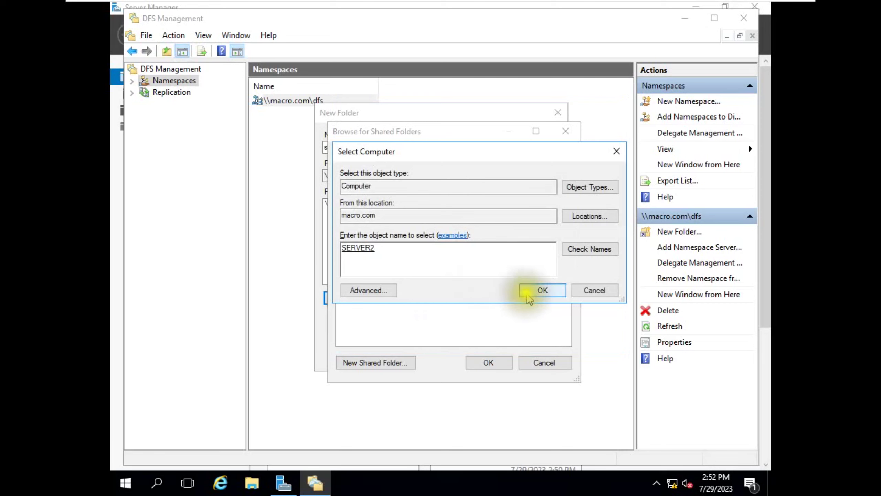
left_click(537, 290)
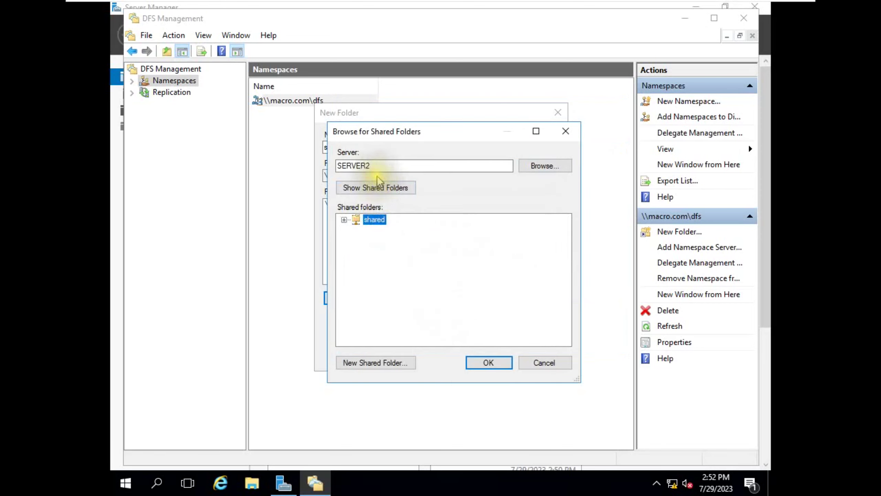
left_click(485, 361)
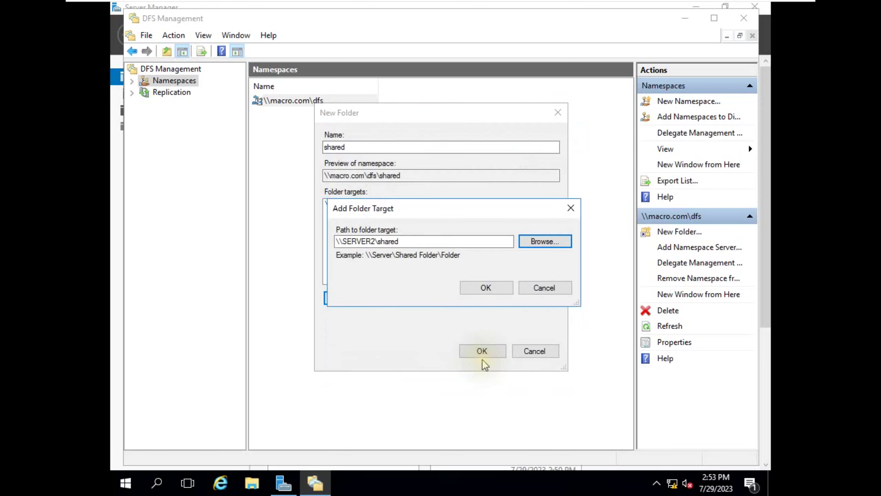
left_click(481, 291)
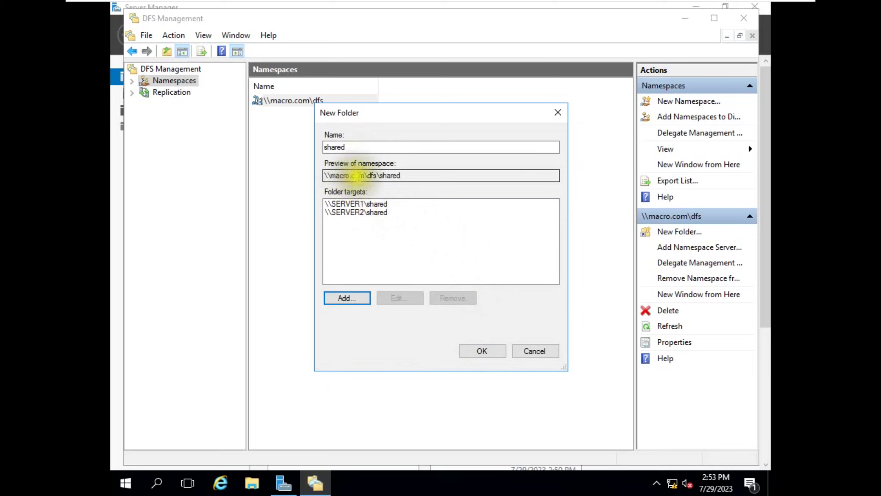
- Confirm the shared folder with both targets to create it
left_click(378, 177)
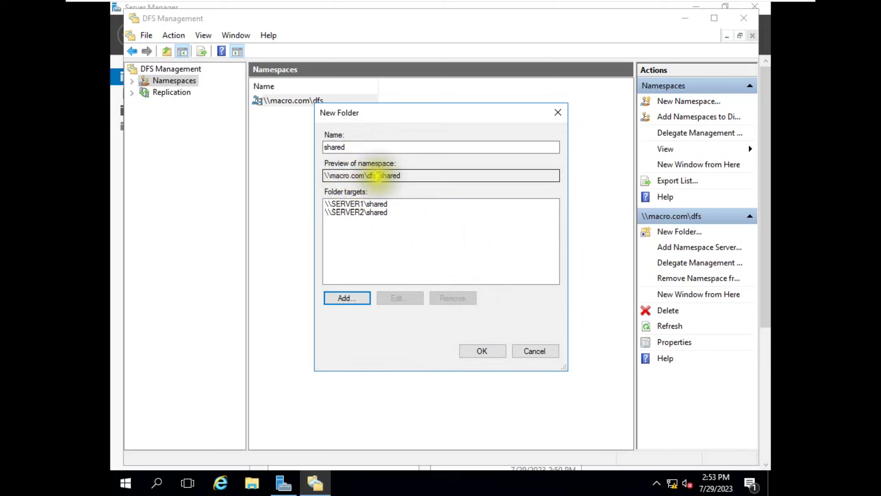
left_click(415, 175)
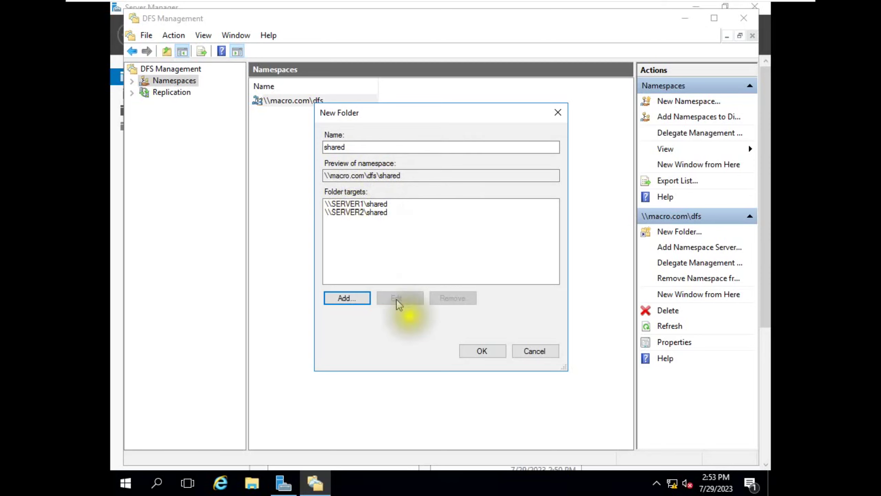
left_click(480, 347)
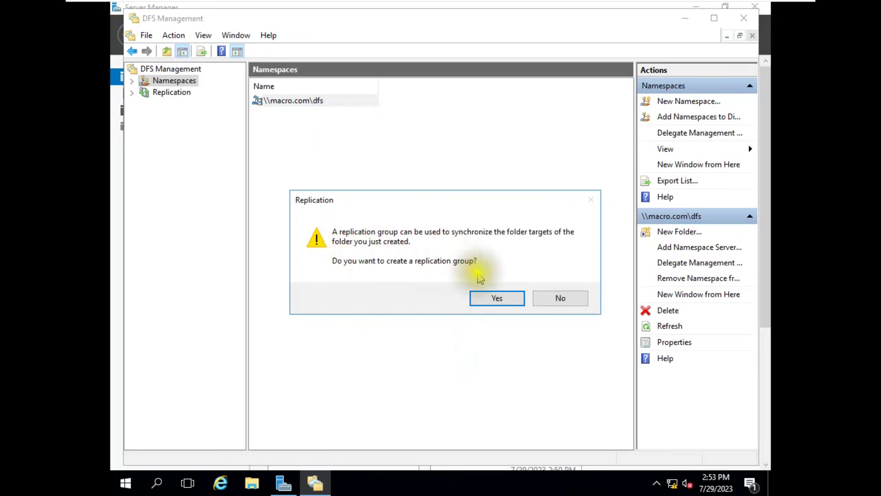
- Accept the suggested replication group names, make SERVER1 primary member, and keep Full mesh topology
left_click(487, 300)
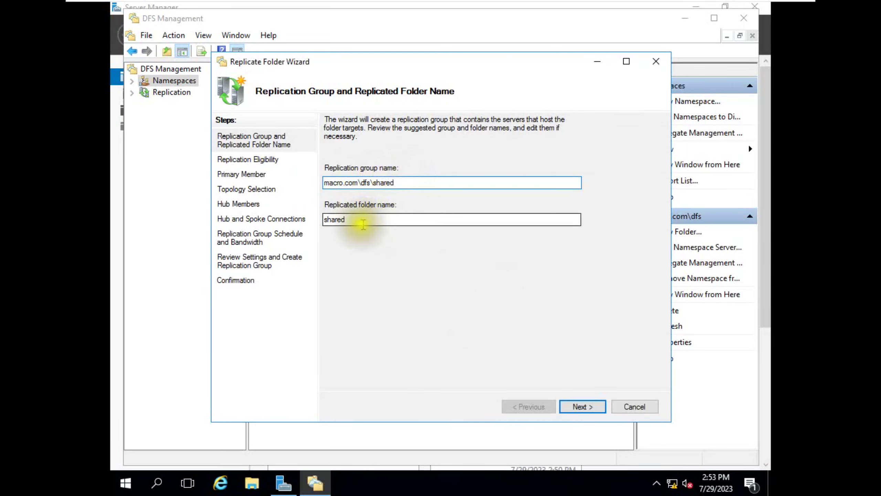
left_click(591, 409)
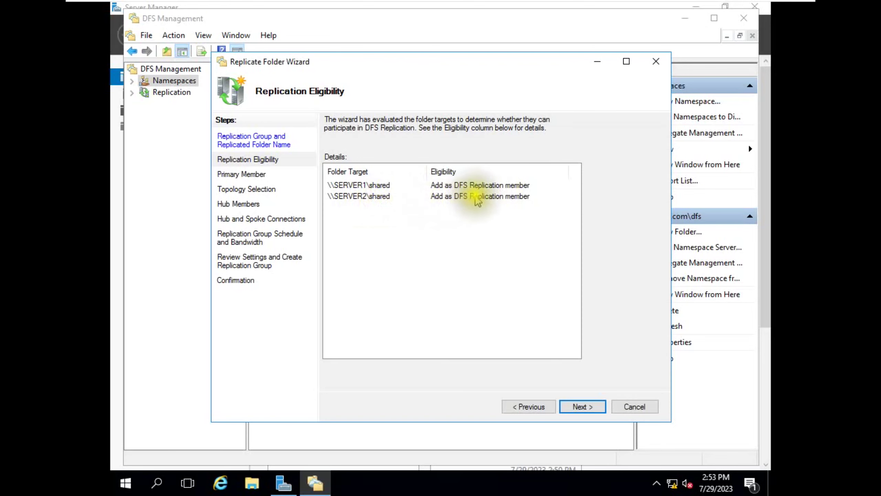
left_click(581, 405)
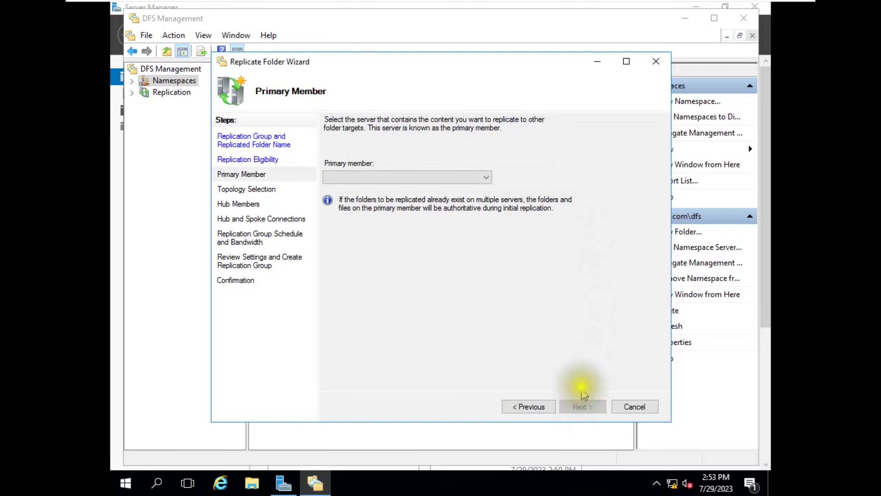
left_click(457, 177)
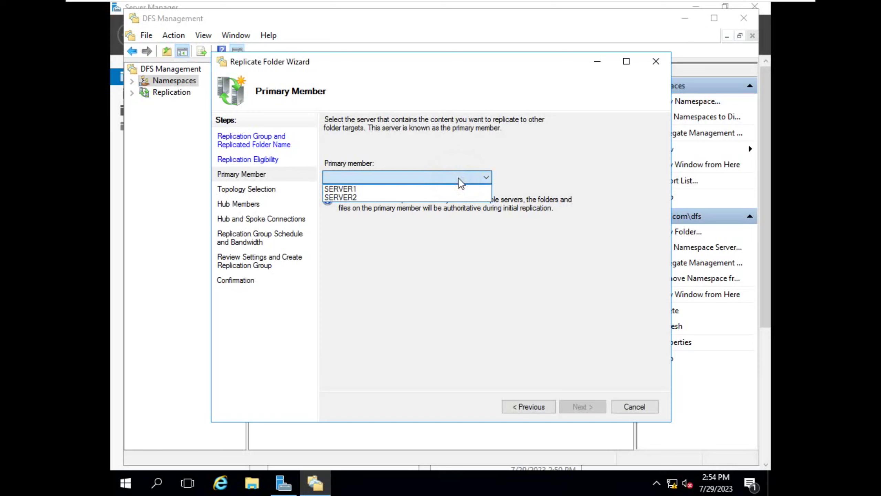
left_click(371, 188)
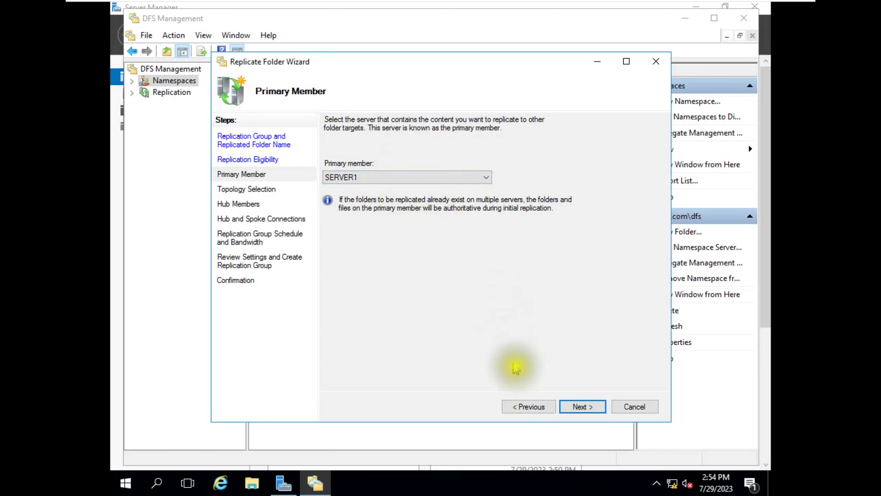
left_click(579, 408)
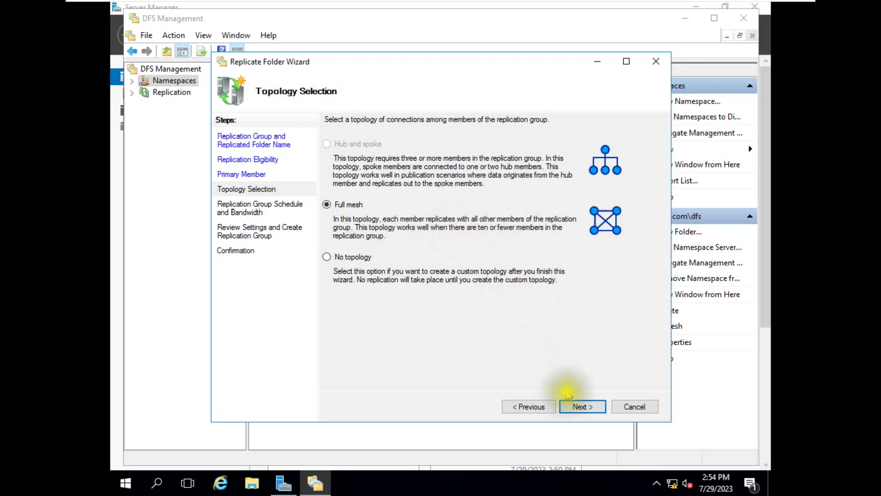
left_click(578, 409)
- Keep continuous replication at Full bandwidth, discarding the schedule editor, and advance to Review Settings
left_click(402, 203)
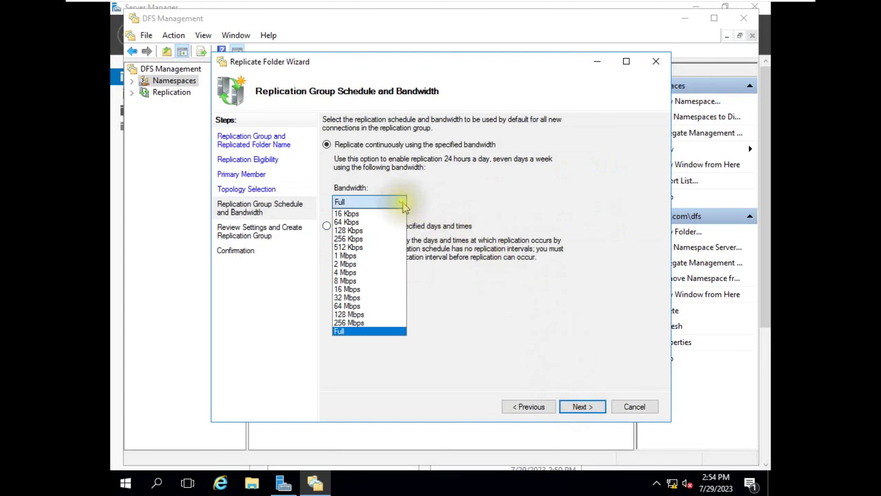
left_click(364, 332)
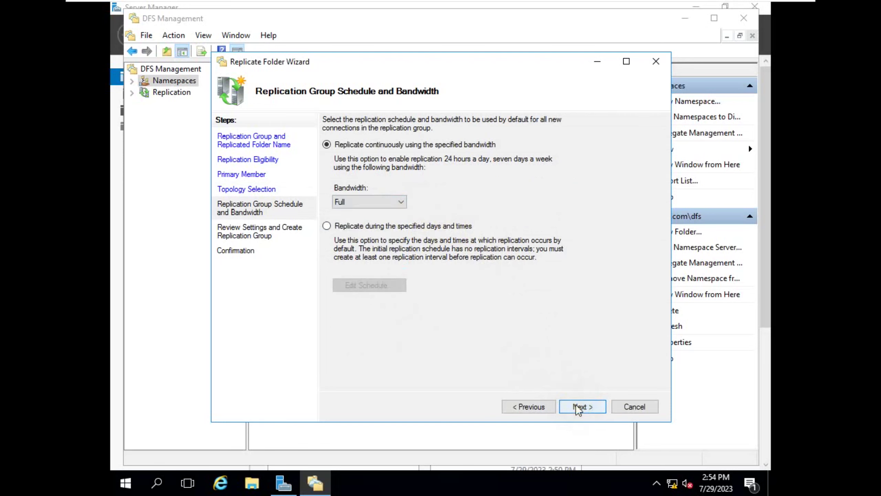
left_click(360, 227)
left_click(368, 285)
left_click_drag(424, 155, 488, 191)
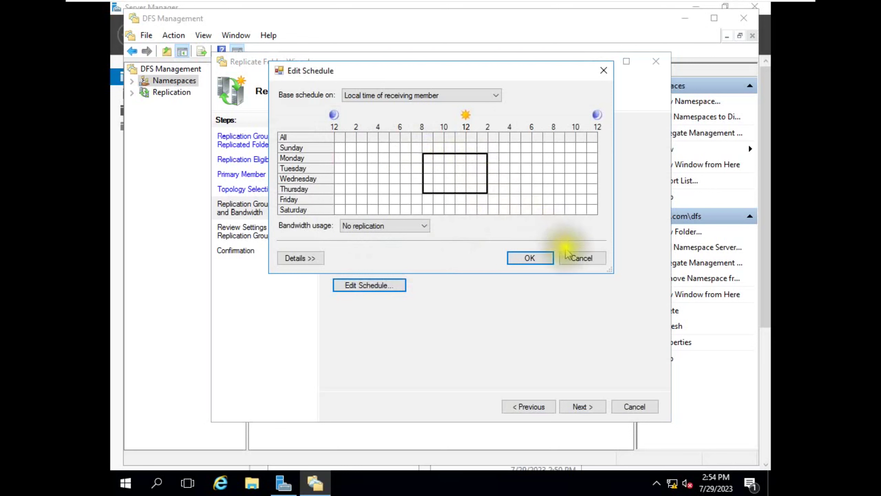
left_click(578, 258)
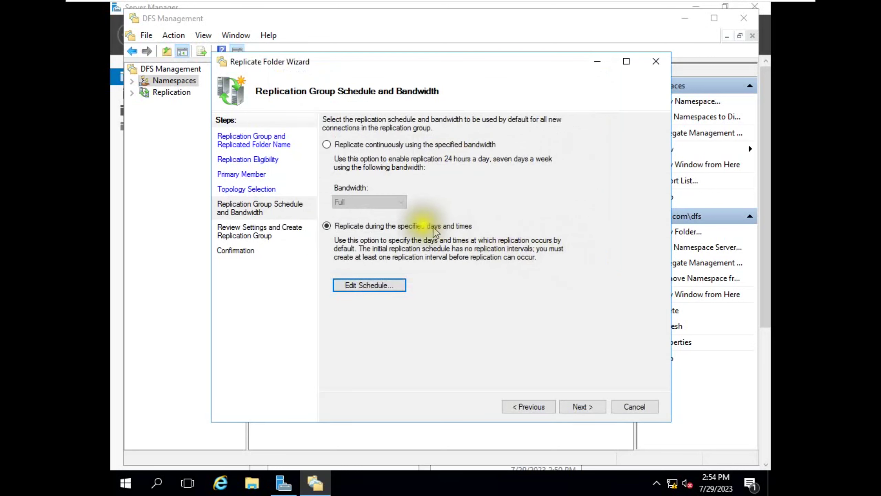
left_click(335, 145)
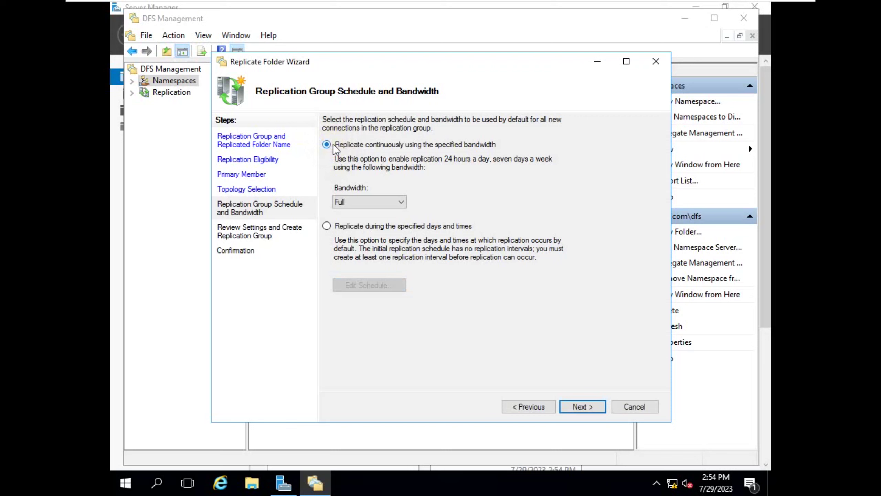
left_click(583, 406)
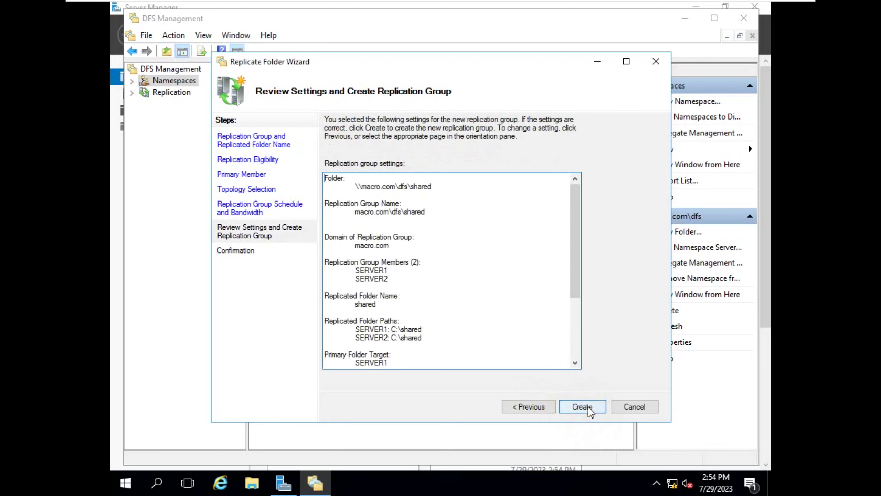
- Create the replication group, close the wizard, and dismiss the replication delay notice
left_click(589, 406)
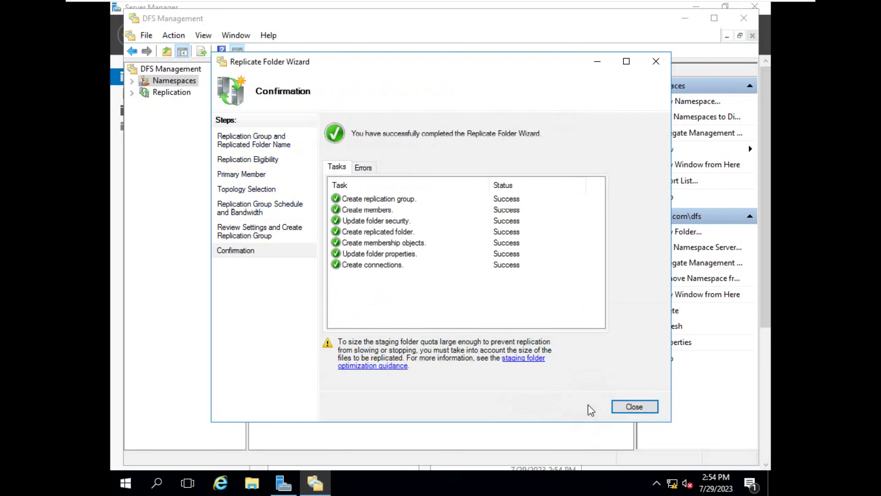
left_click(634, 407)
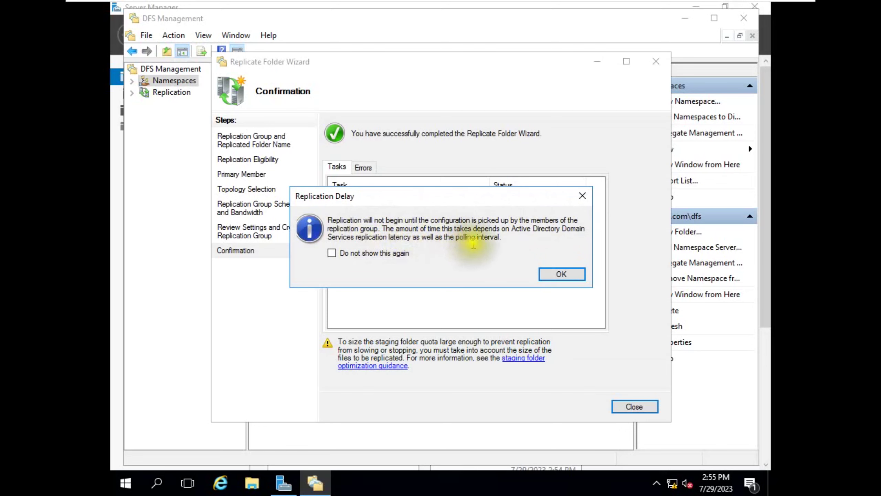
left_click_drag(509, 238, 313, 212)
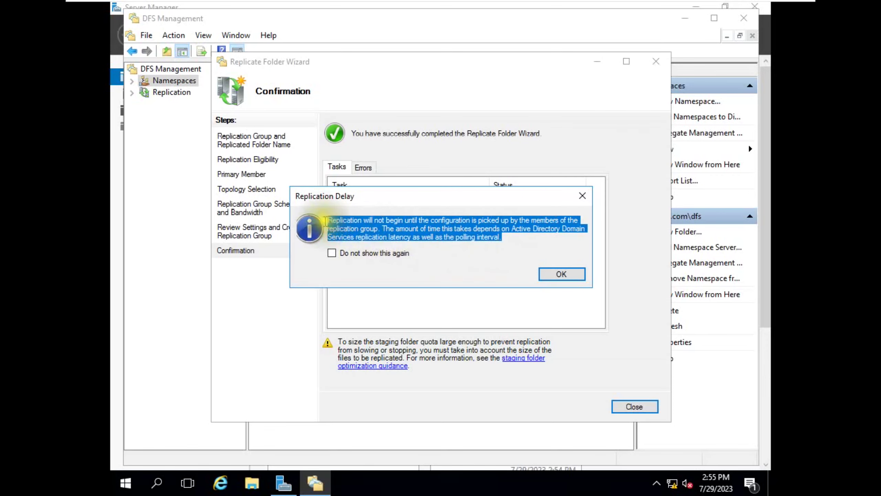
left_click(562, 275)
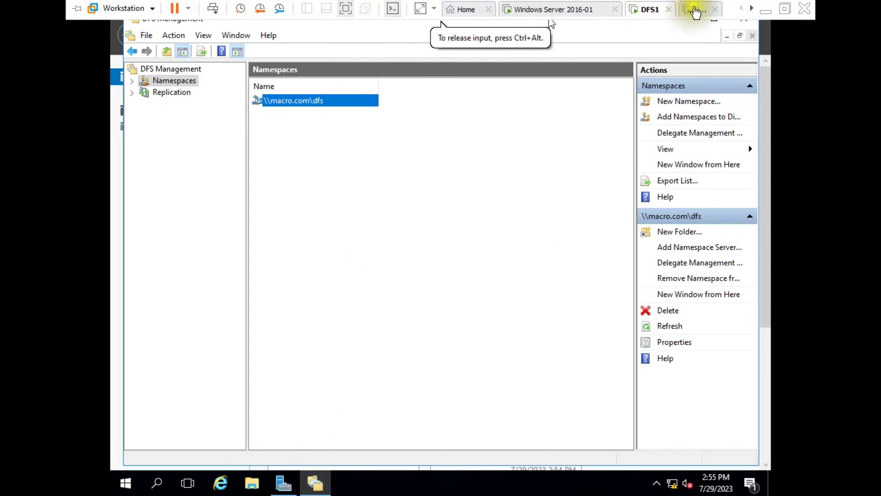
- Look at the other server's shared folder, then return to the DFS1 machine
left_click(694, 10)
left_click(649, 10)
left_click(690, 10)
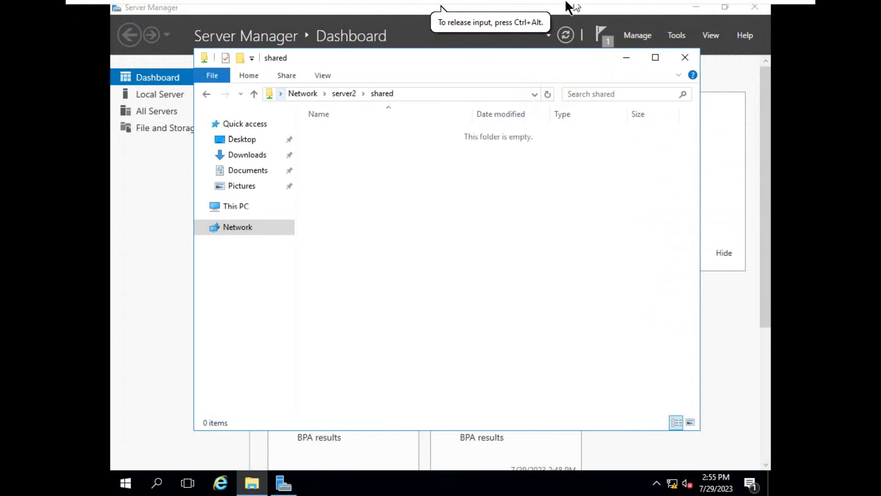
left_click(642, 10)
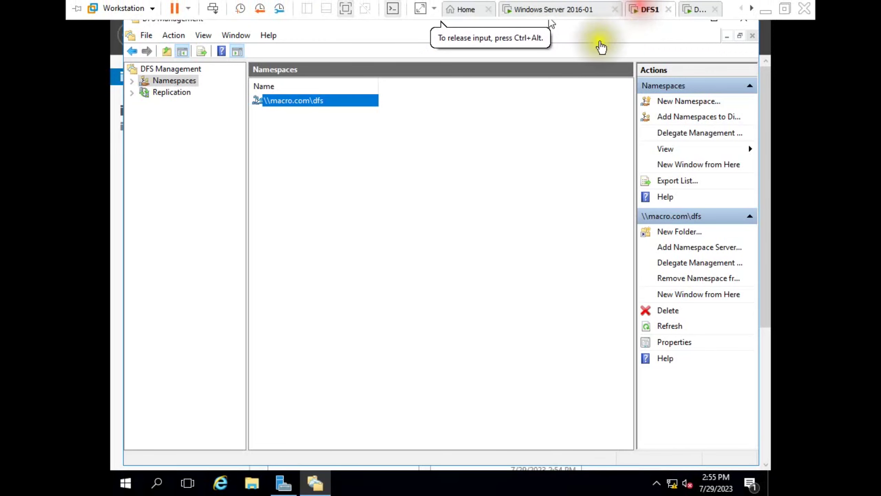
- Open C:\shared on DFS1 and paste several copies of the test file
left_click(252, 482)
left_click(245, 208)
double_click(398, 276)
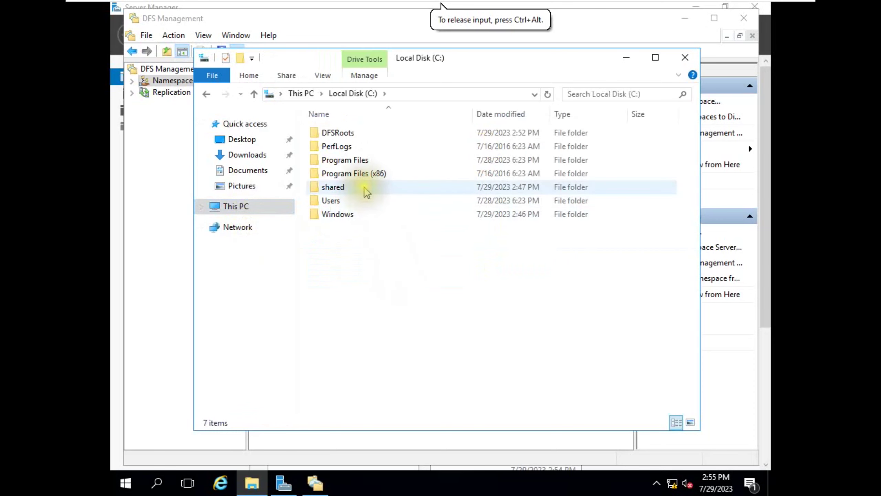
double_click(363, 187)
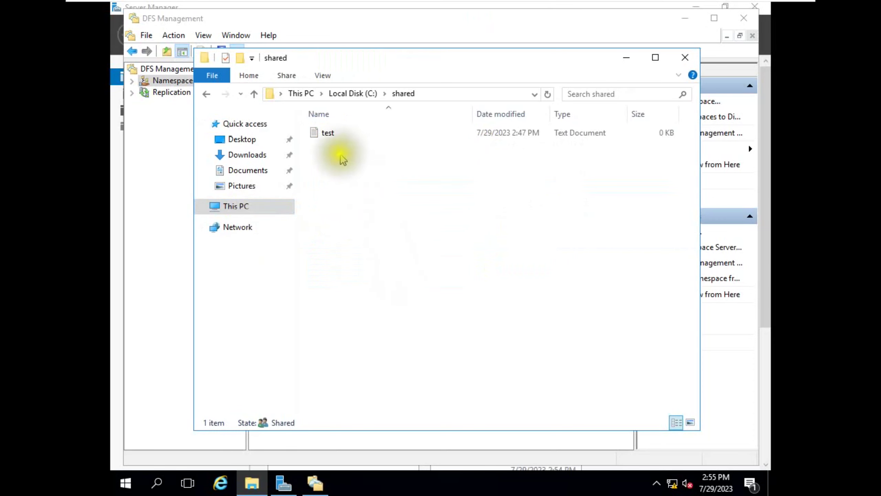
left_click(343, 138)
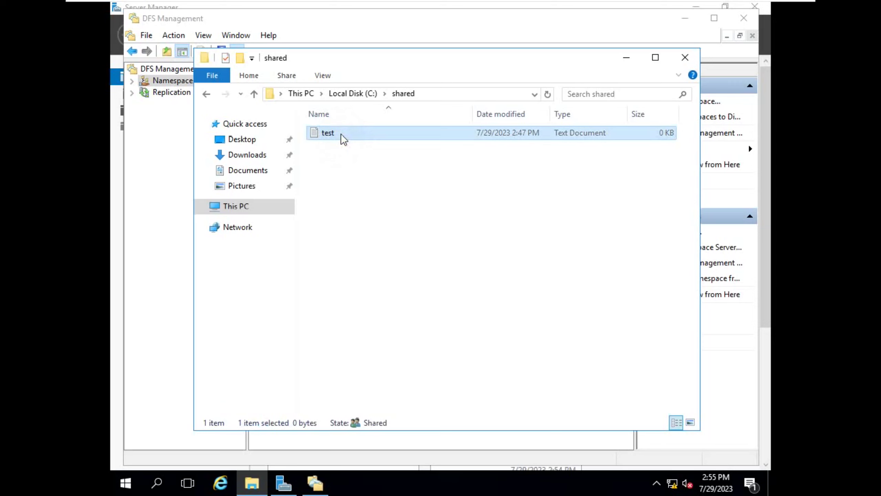
left_click(341, 177)
key("ctrl+v")
key("ctrl+v")
key("ctrl+v")
key("ctrl+v")
key("ctrl+v")
key("ctrl+v")
key("ctrl+v")
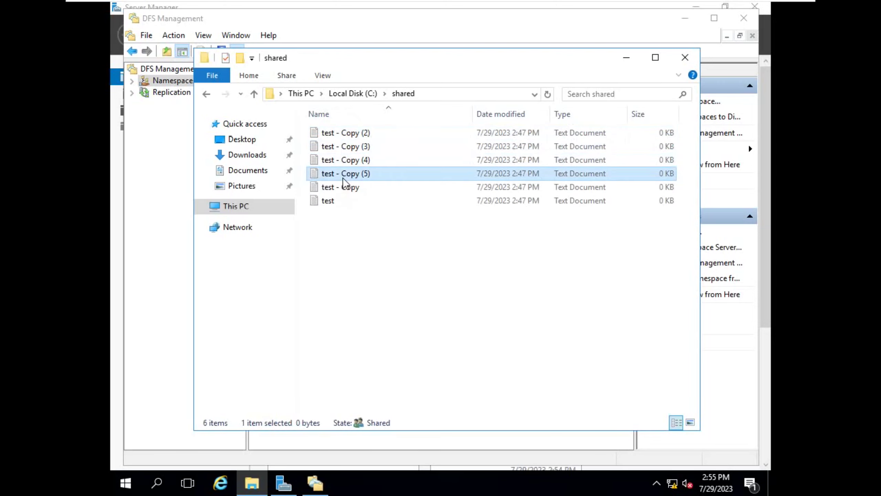
- Create a New folder in C:\shared, then check DFS2's \\server2\shared
right_click(336, 258)
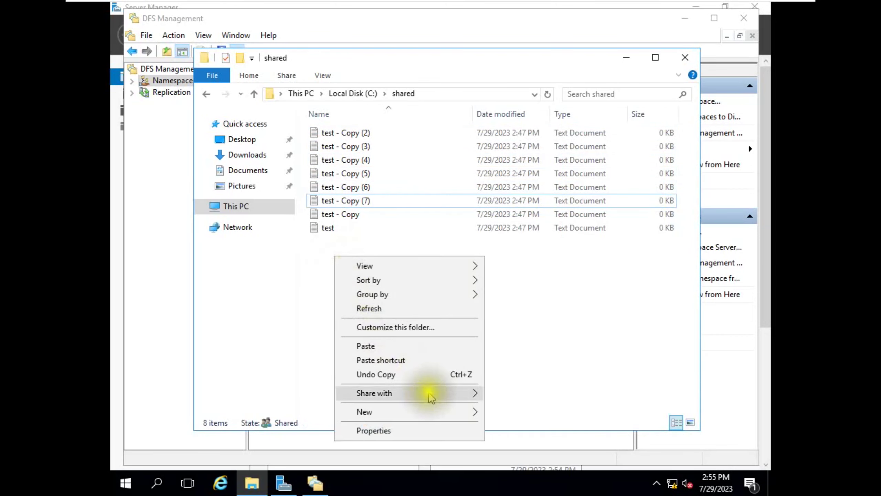
mouse_move(669, 14)
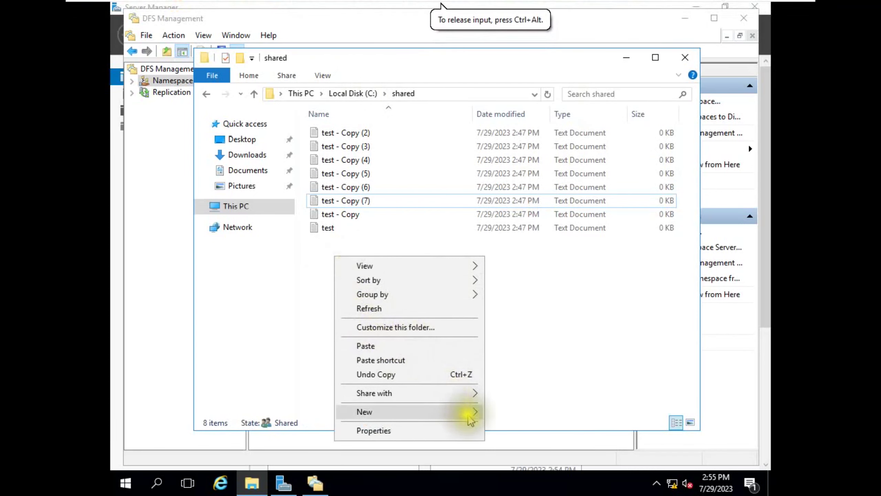
mouse_move(469, 410)
left_click(514, 321)
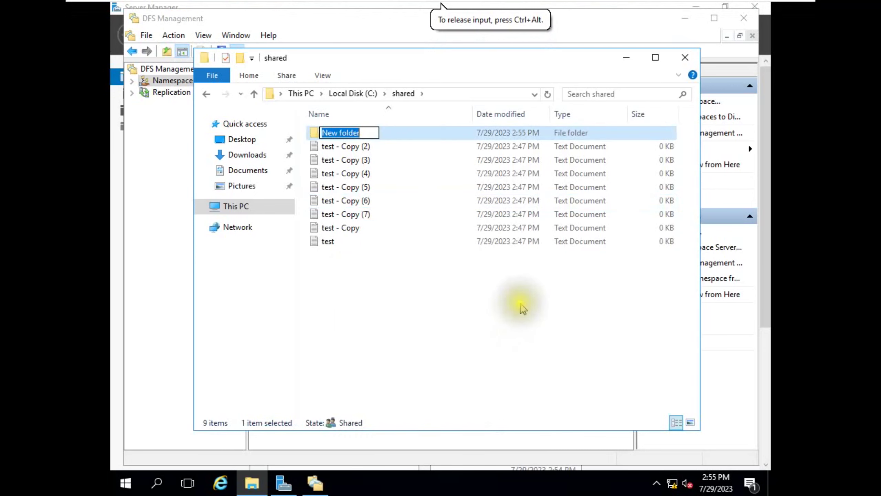
left_click(455, 309)
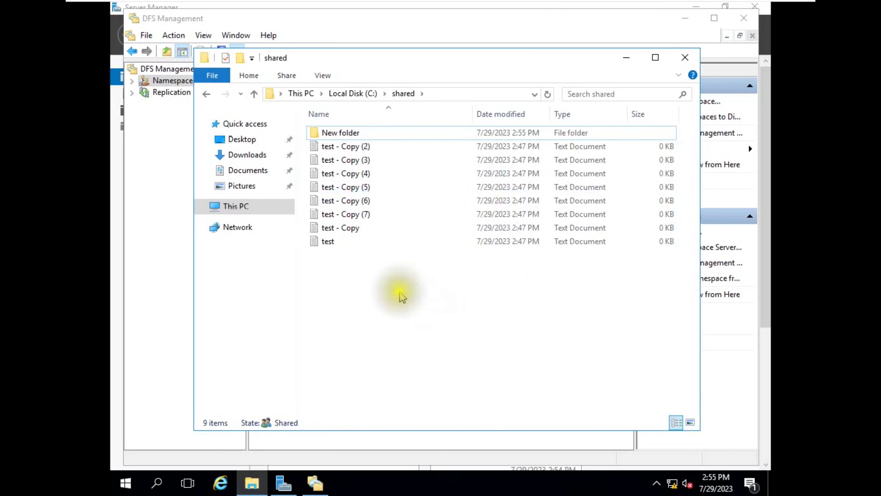
left_click(708, 10)
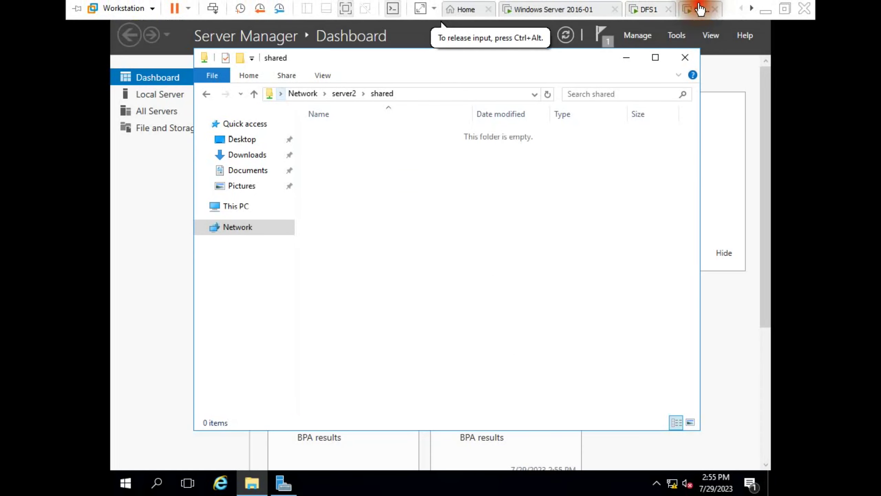
- Refresh \\server2\shared and, out of full screen, refresh Server Manager on DFS2
left_click(550, 98)
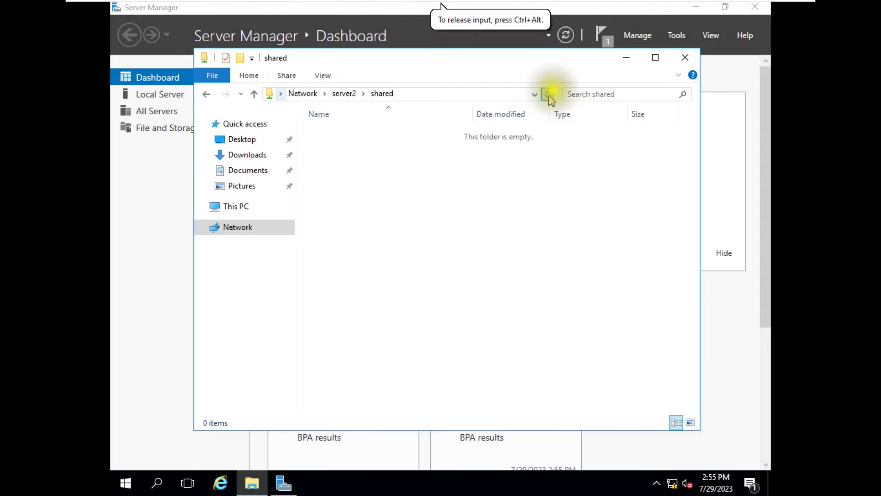
left_click(785, 8)
left_click(483, 221)
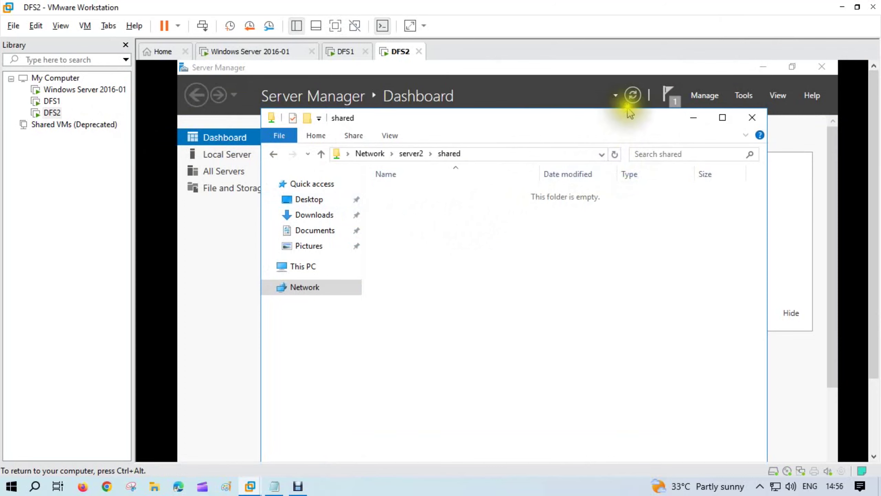
left_click(633, 98)
- Sign in to the Windows Server 2016-01 machine with the account password
left_click(283, 52)
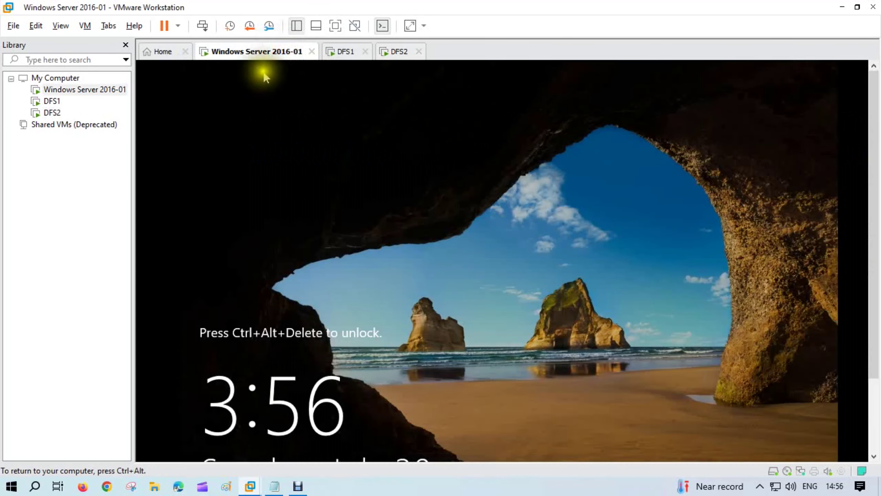
left_click(203, 27)
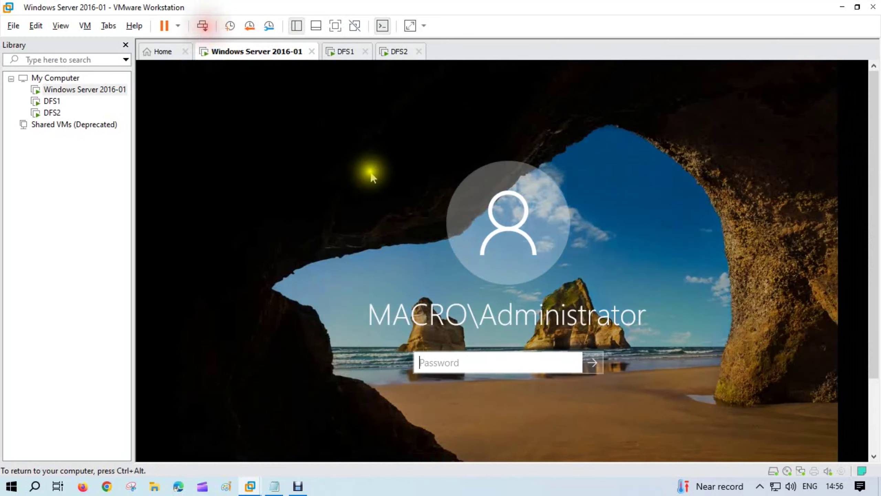
type("**********")
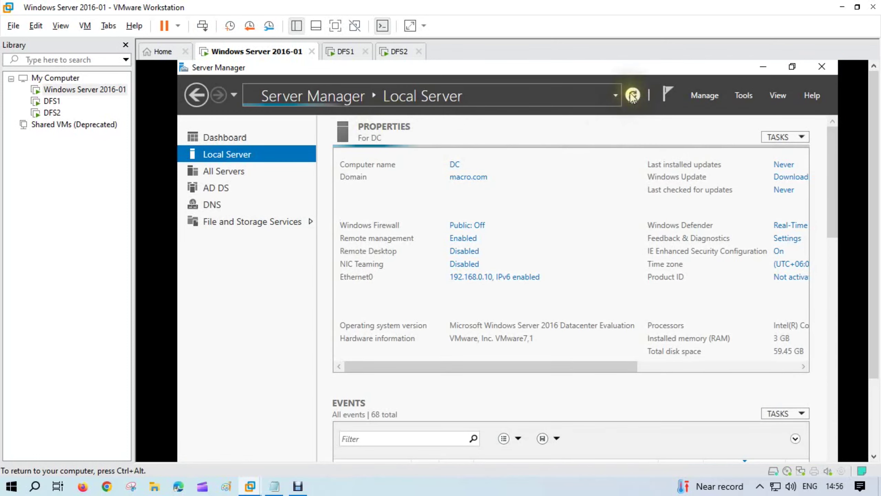
- Refresh Server Manager on DFS1 and DFS2, then show DFS2 full screen
left_click(351, 52)
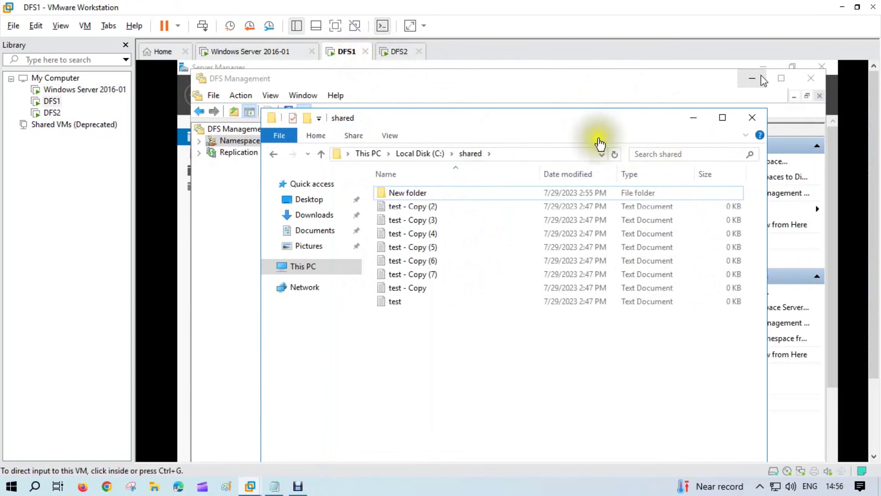
left_click(615, 154)
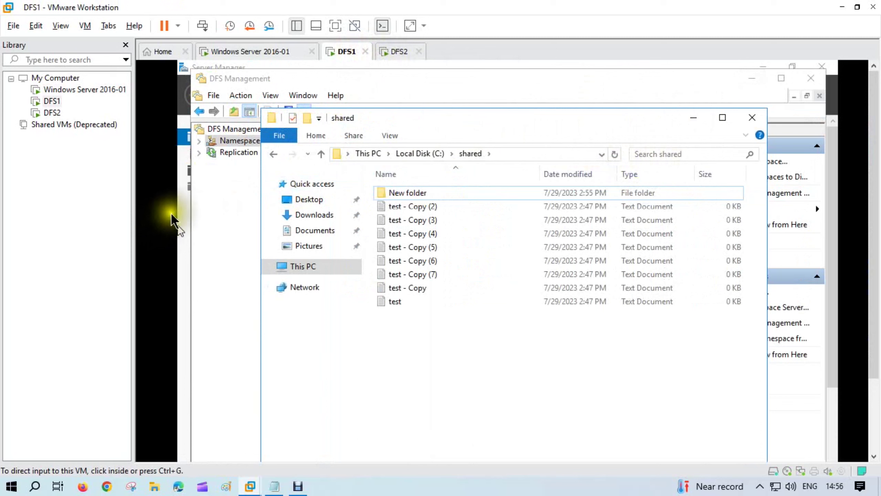
left_click(182, 212)
left_click(632, 96)
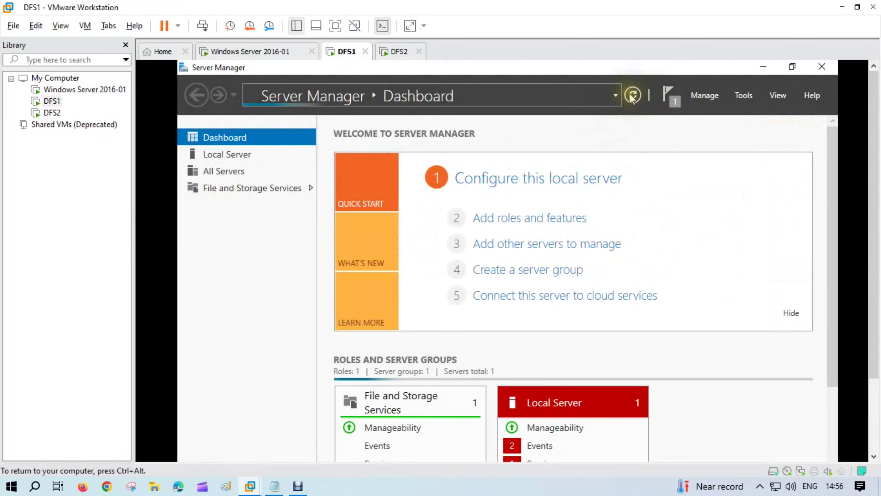
left_click(399, 52)
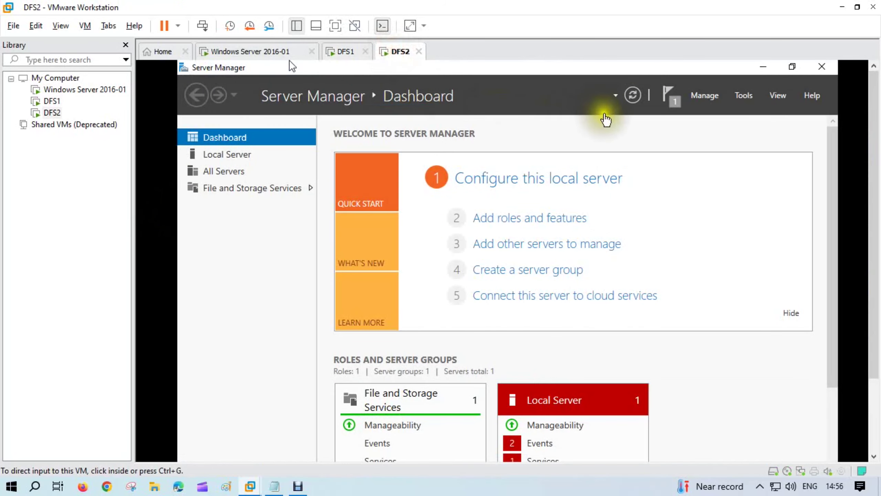
left_click(633, 95)
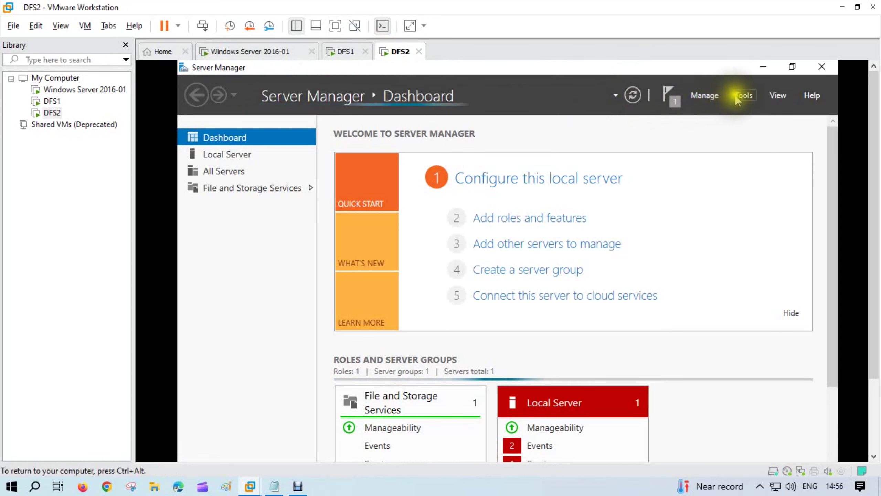
left_click(336, 26)
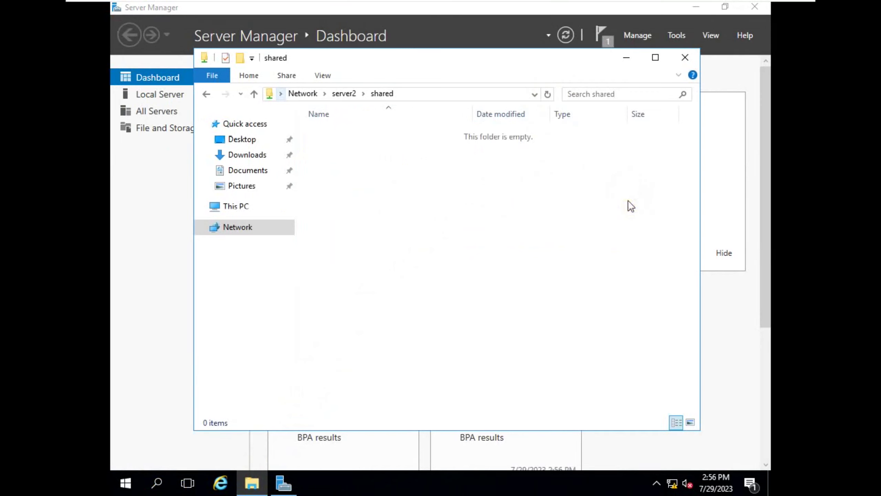
- Refresh the \\server2\shared listing and the DFS2 Server Manager dashboard
left_click(629, 201)
left_click(548, 94)
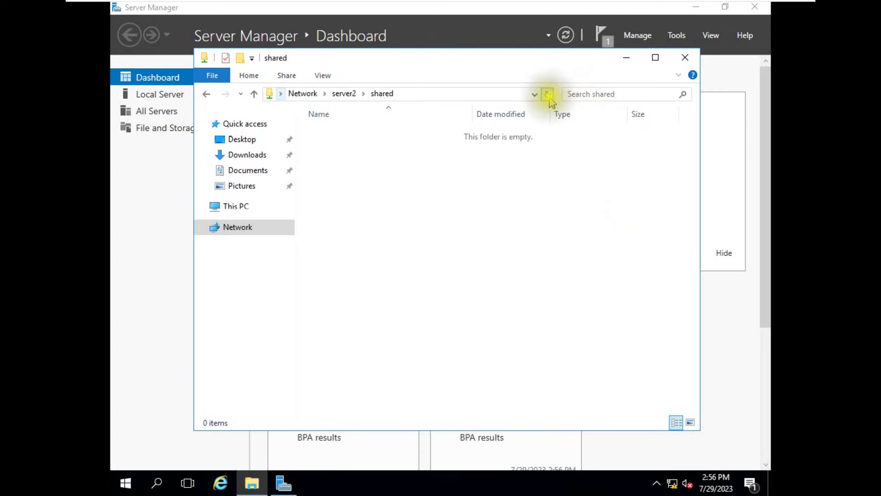
left_click(589, 262)
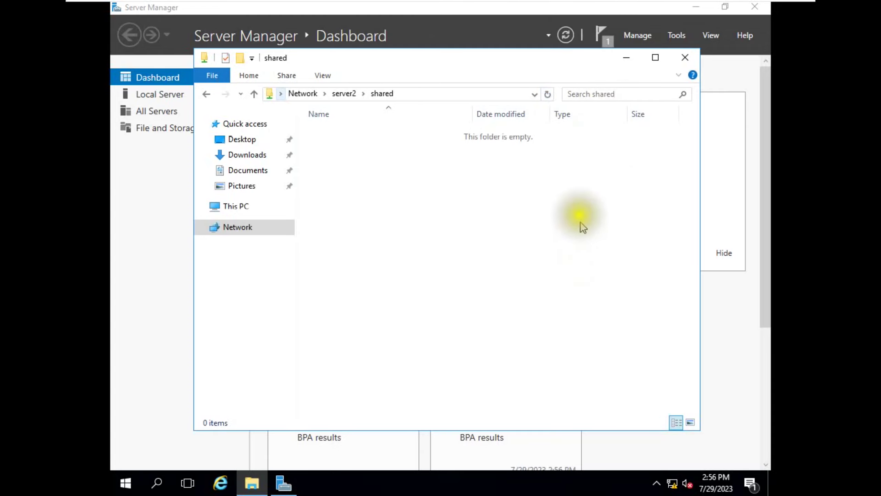
left_click(548, 95)
left_click(566, 34)
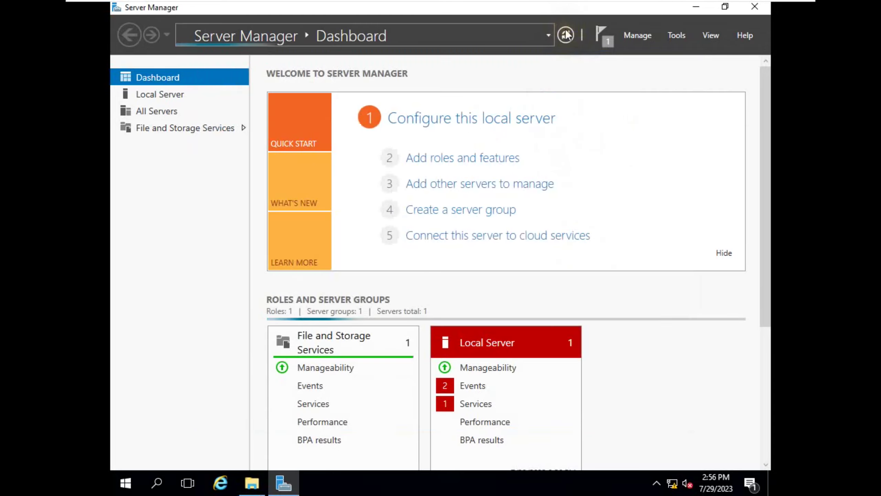
left_click(292, 451)
left_click(252, 483)
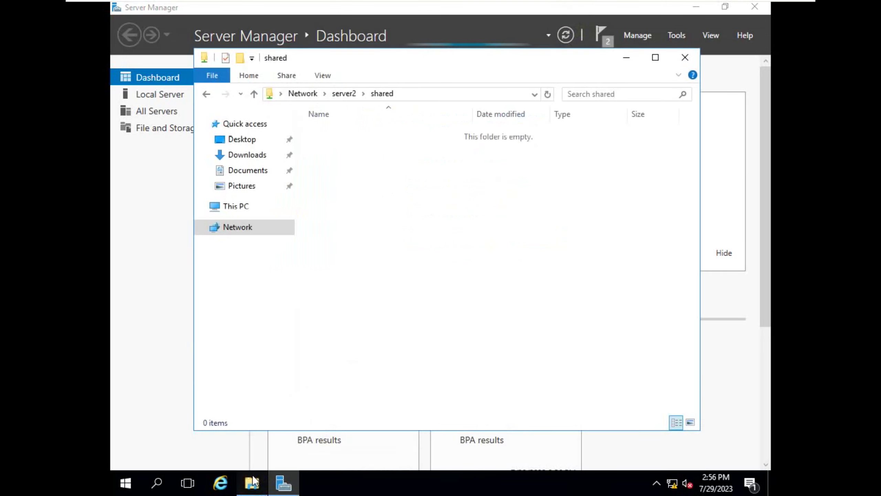
- Dismiss the SmartScreen notification in DFS2's Action Center
left_click(751, 483)
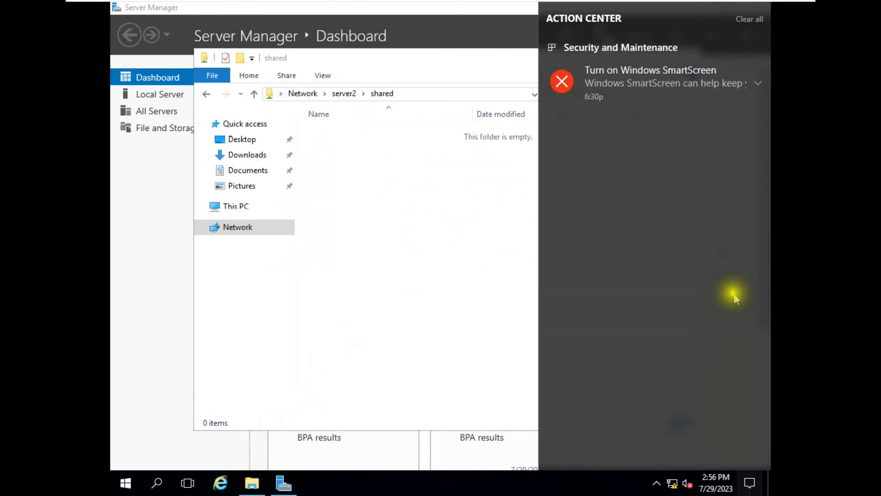
left_click(758, 72)
left_click(463, 257)
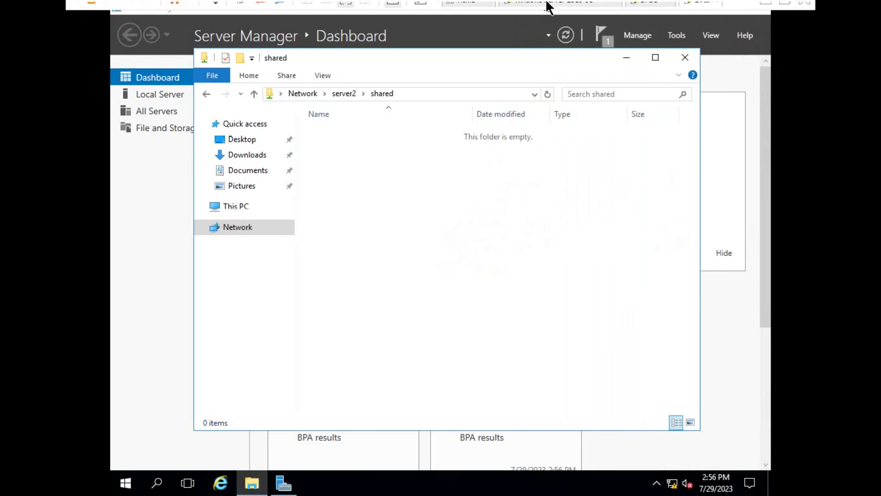
- On DFS1, bring up DFS Management and the shared folder, refreshing both servers' listings
left_click(647, 9)
left_click(566, 35)
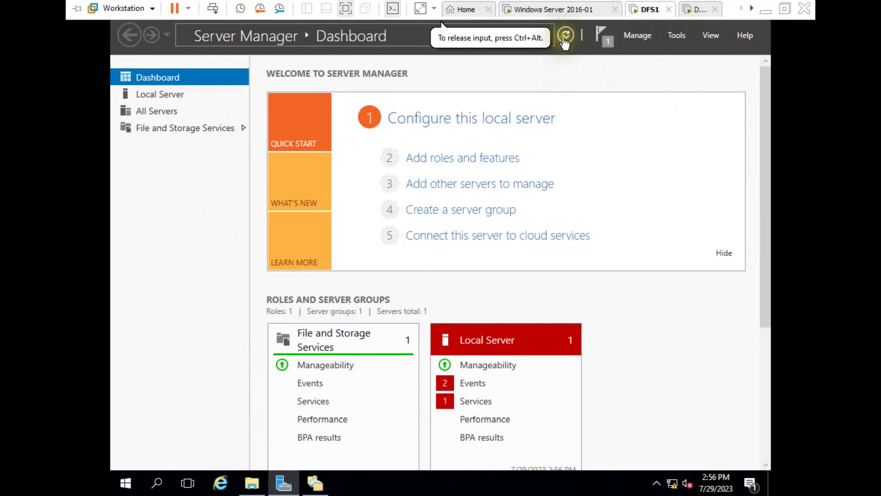
left_click(316, 483)
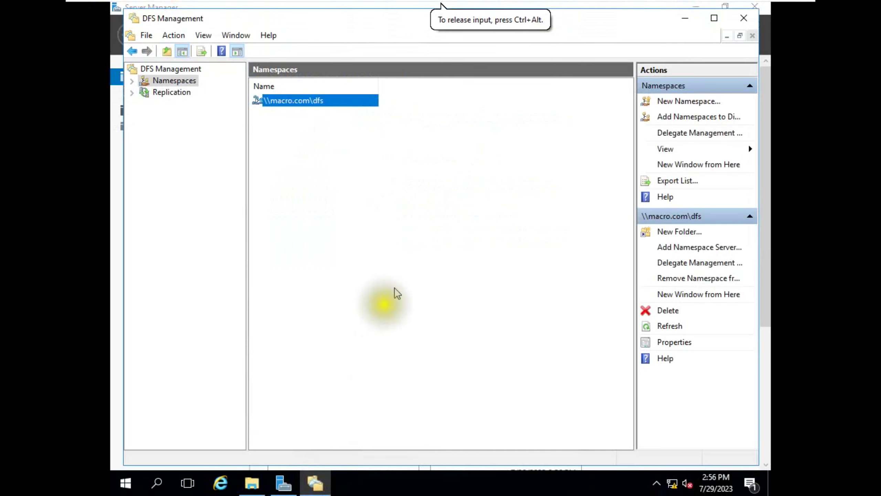
left_click(252, 483)
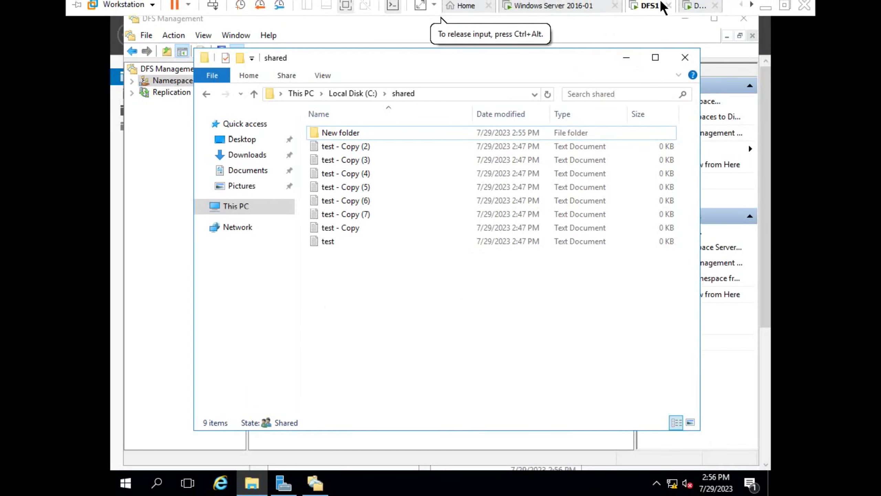
left_click(694, 10)
left_click(548, 94)
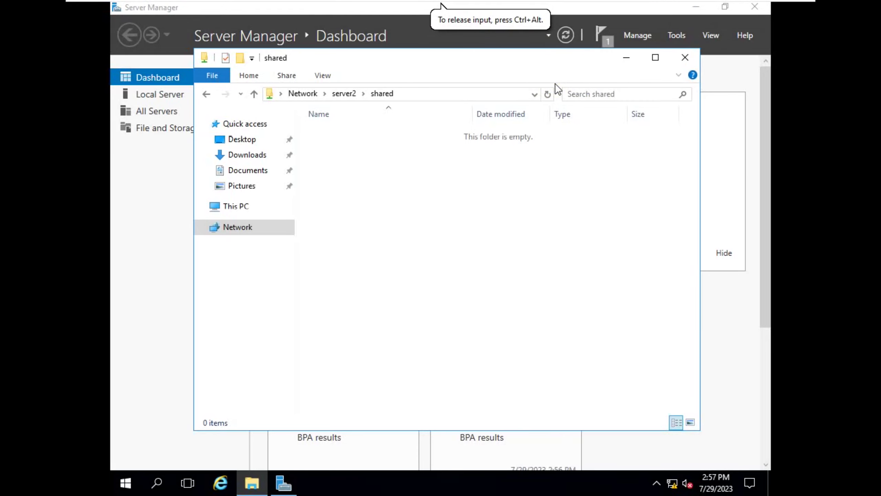
mouse_move(565, 5)
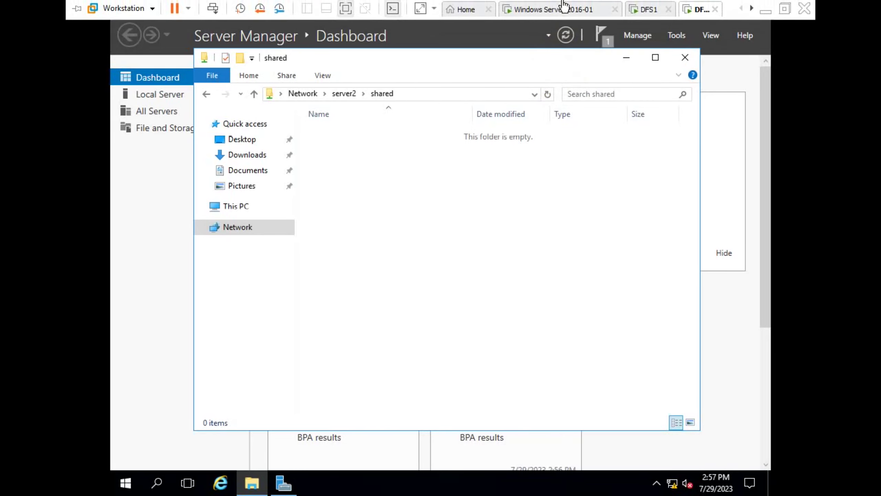
left_click(645, 12)
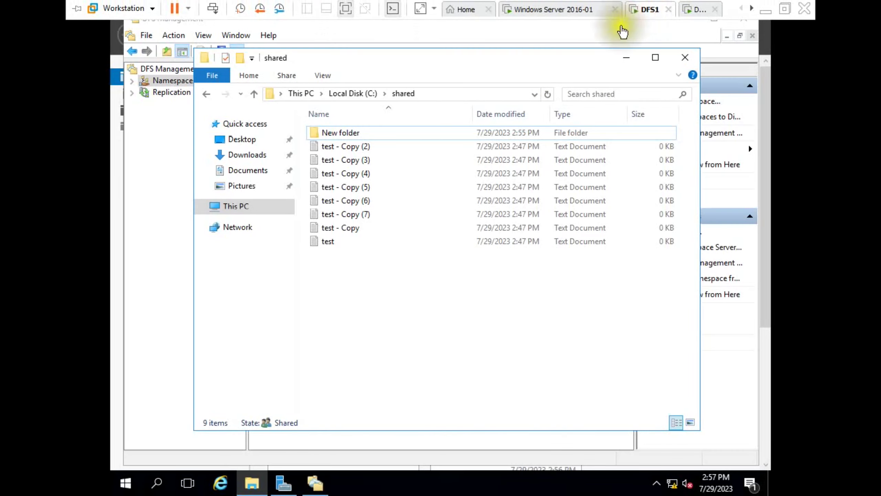
left_click(549, 95)
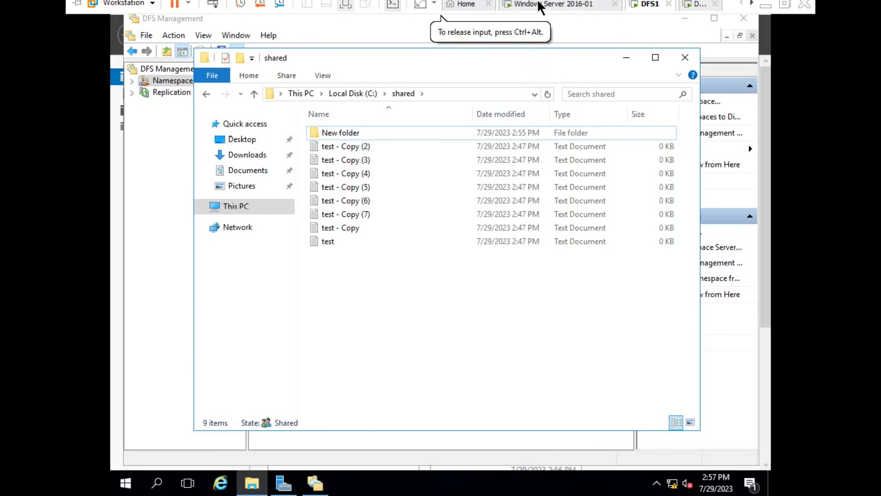
- Refresh \\server2\shared again until it lists the nine replicated items
left_click(541, 6)
left_click(691, 9)
left_click(547, 94)
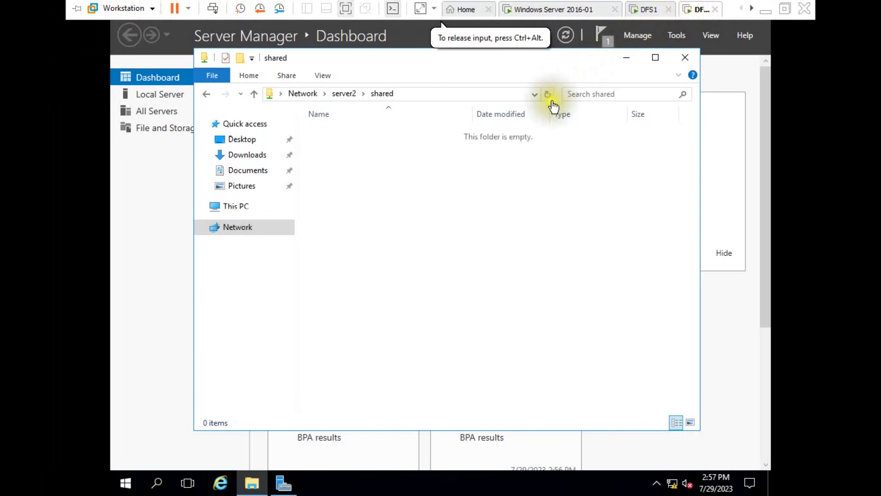
left_click(482, 206)
left_click(243, 475)
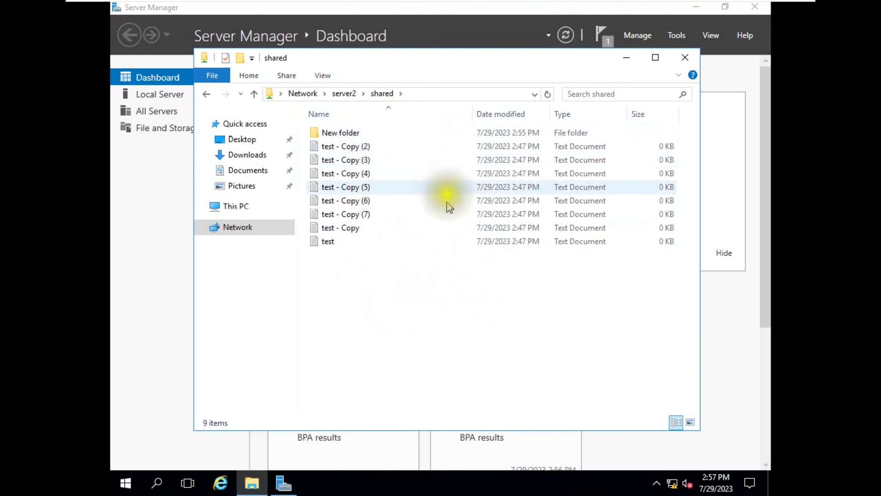
- Compare DFS1's C:\shared with server2's shared folder view
mouse_move(614, 8)
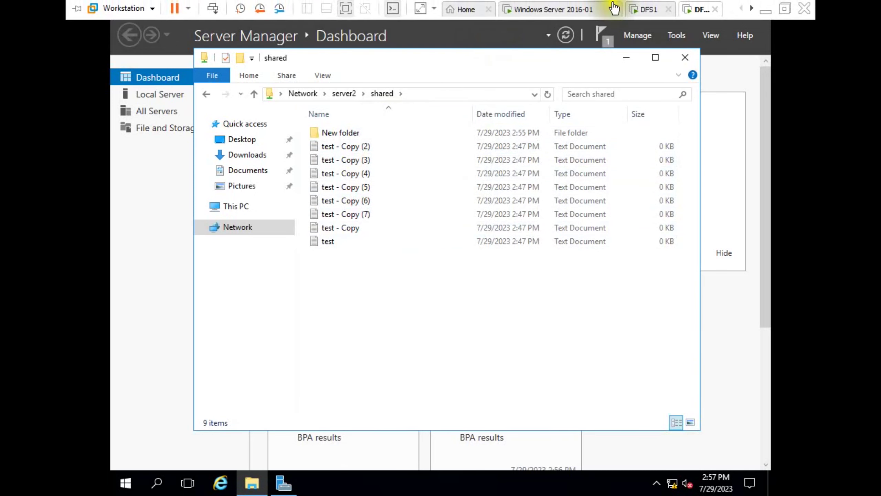
left_click(646, 13)
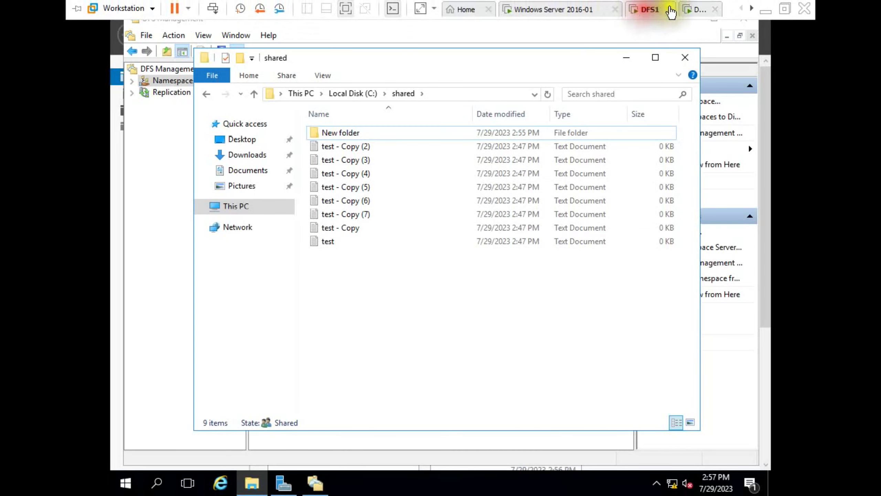
left_click(697, 10)
left_click(646, 10)
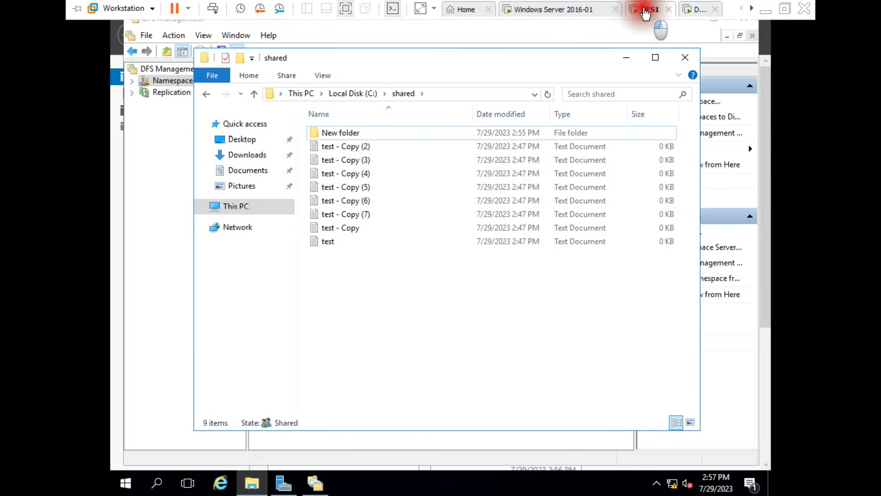
left_click(694, 11)
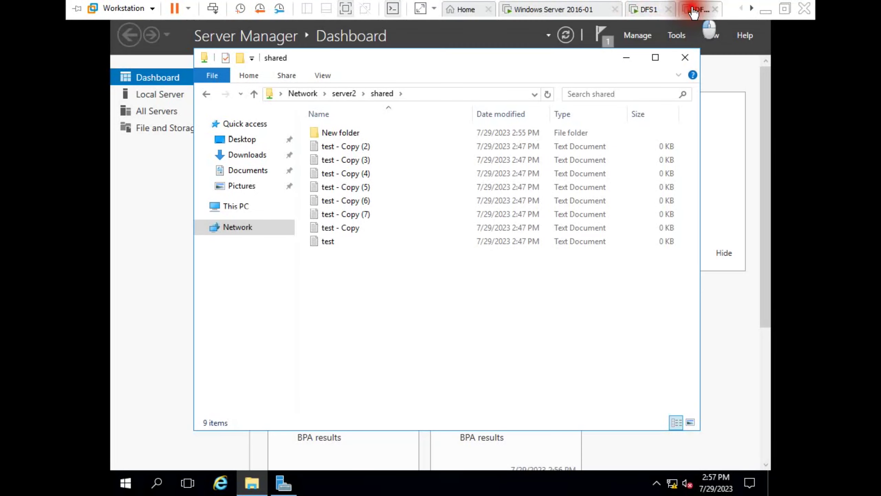
- Create a New Bitmap Image in DFS1's C:\shared
right_click(335, 261)
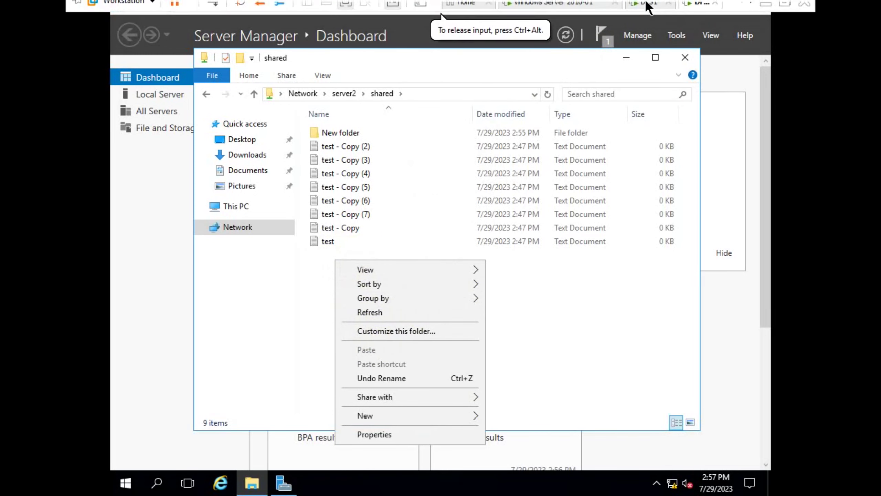
left_click(667, 6)
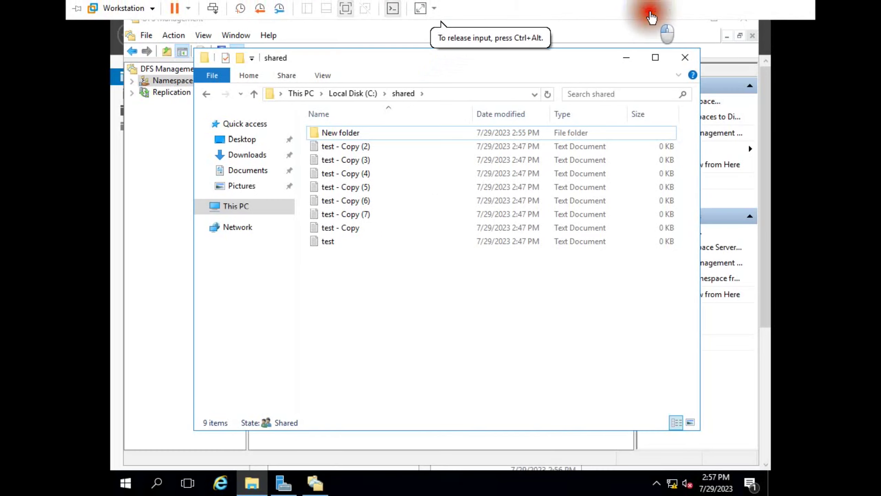
right_click(327, 260)
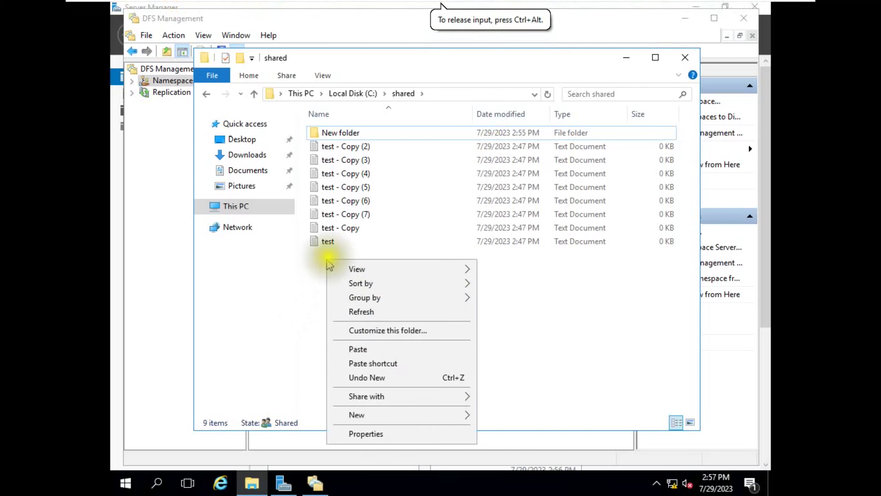
mouse_move(465, 417)
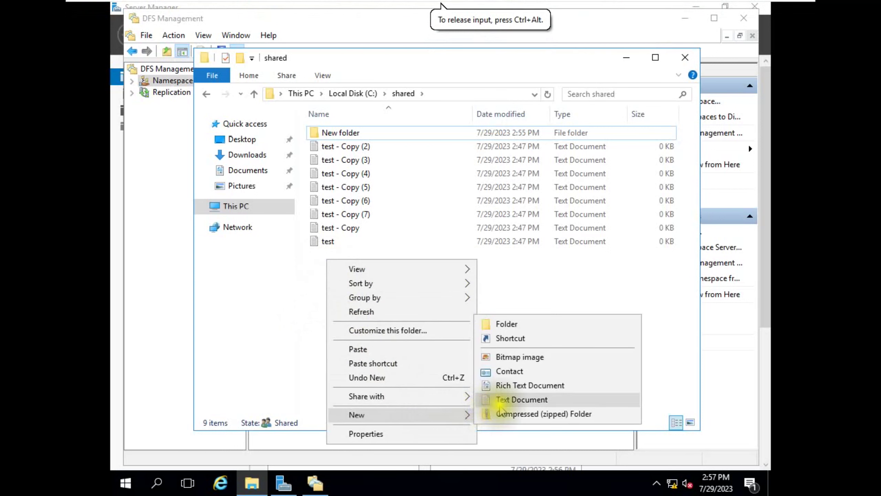
left_click(510, 361)
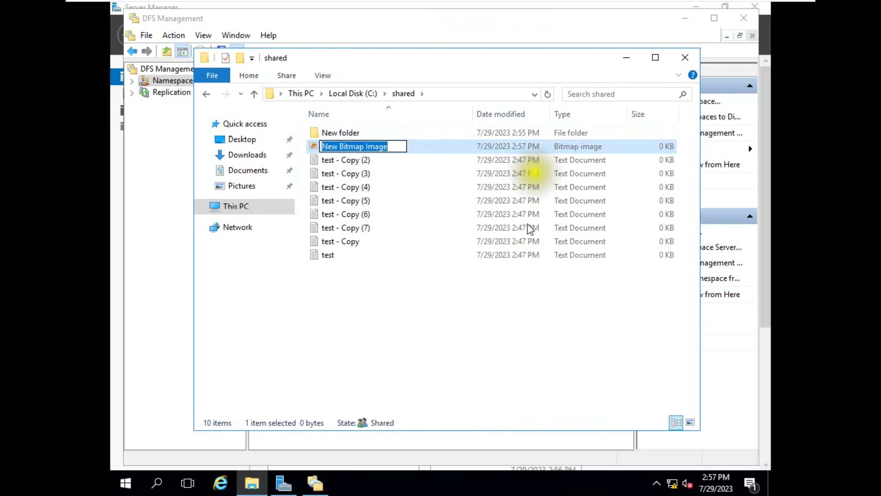
- Confirm the New Bitmap Image replicated to \\server2\shared, then commit its default name on DFS1
left_click(691, 5)
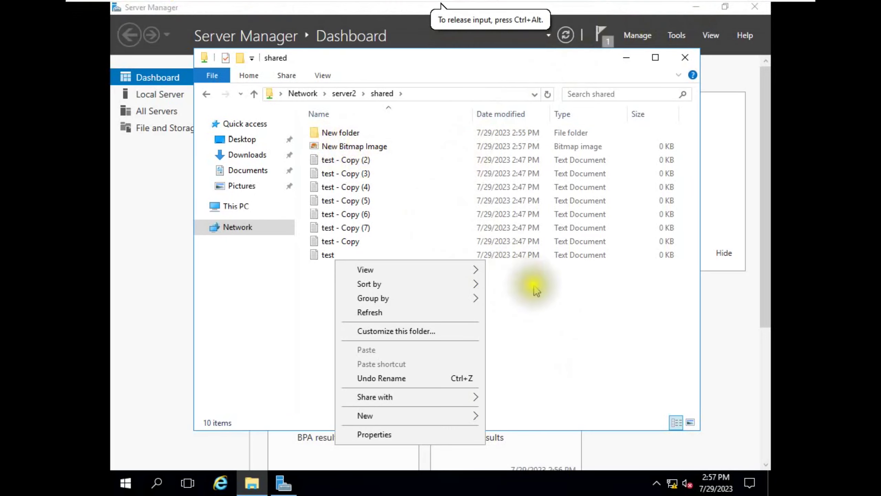
left_click(554, 307)
left_click(364, 144)
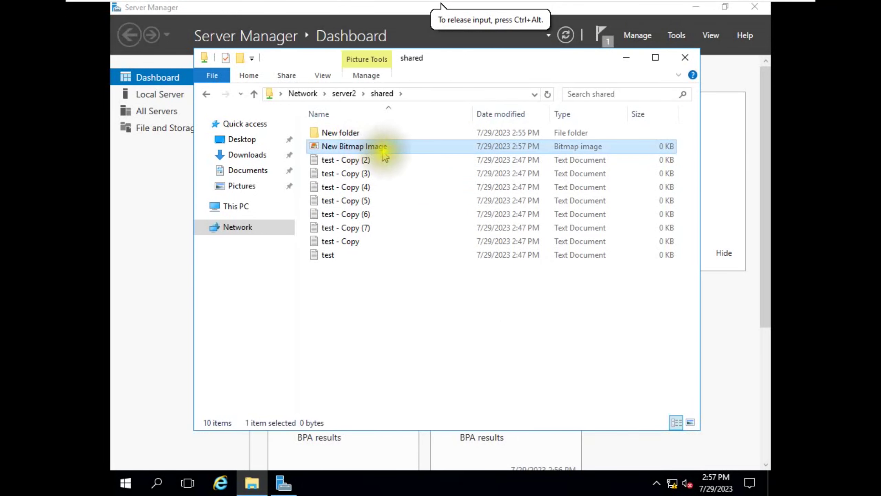
left_click(388, 295)
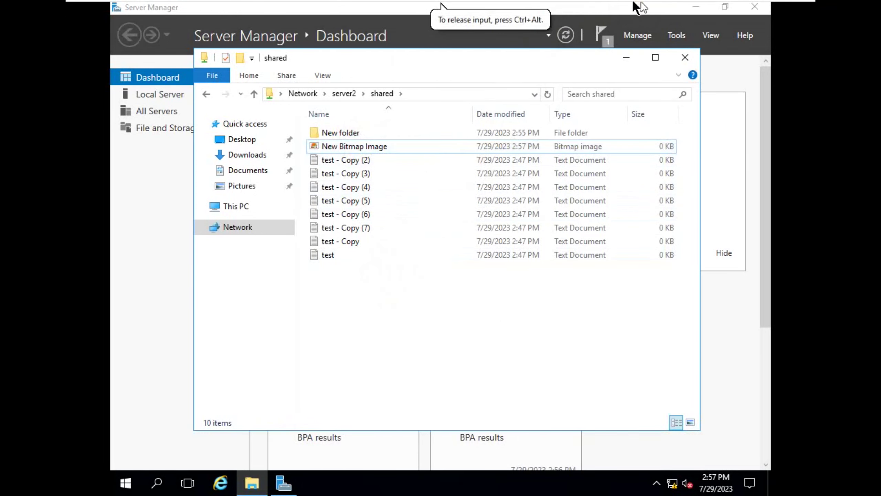
left_click(645, 7)
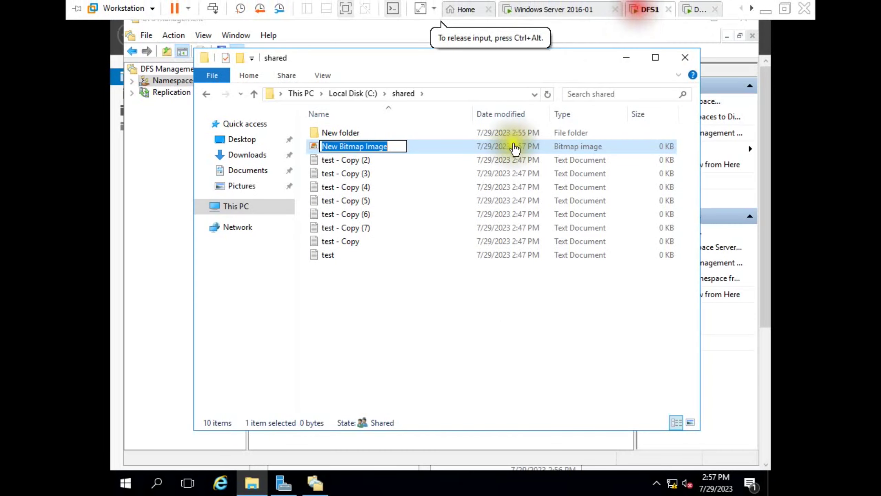
left_click(354, 286)
- Create a new contact in DFS1's C:\shared, entering a first name and saving it
right_click(354, 283)
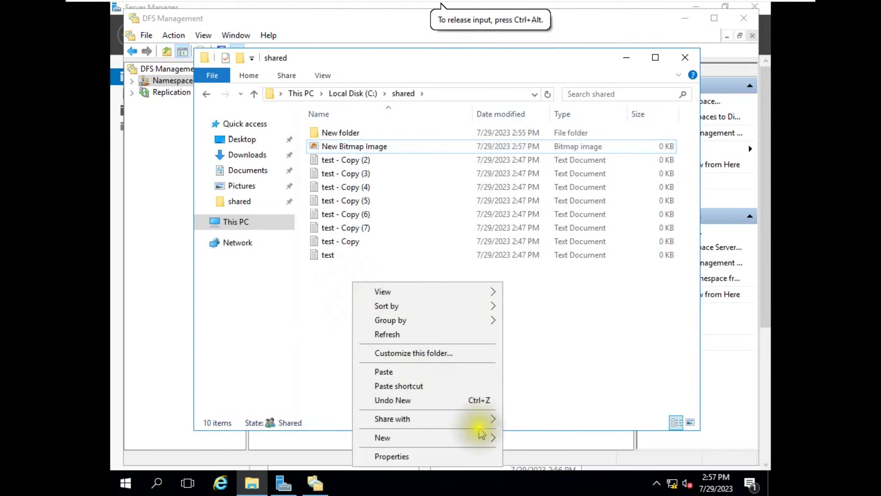
mouse_move(486, 436)
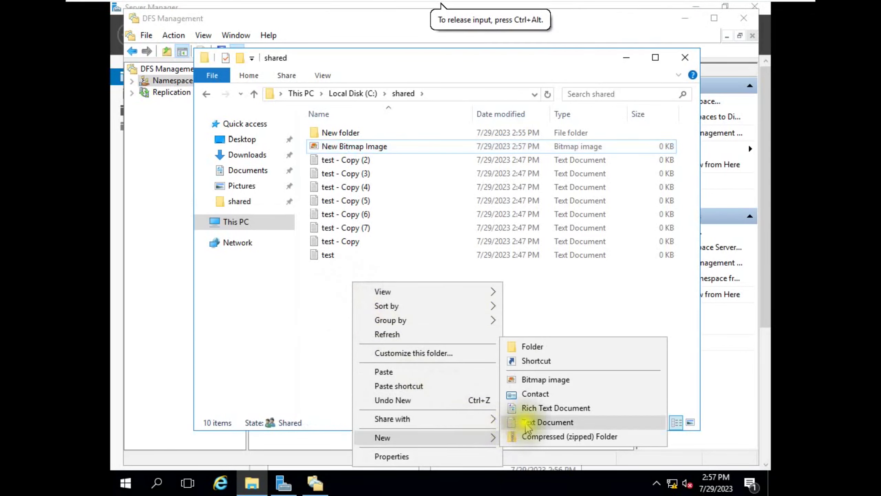
left_click(535, 391)
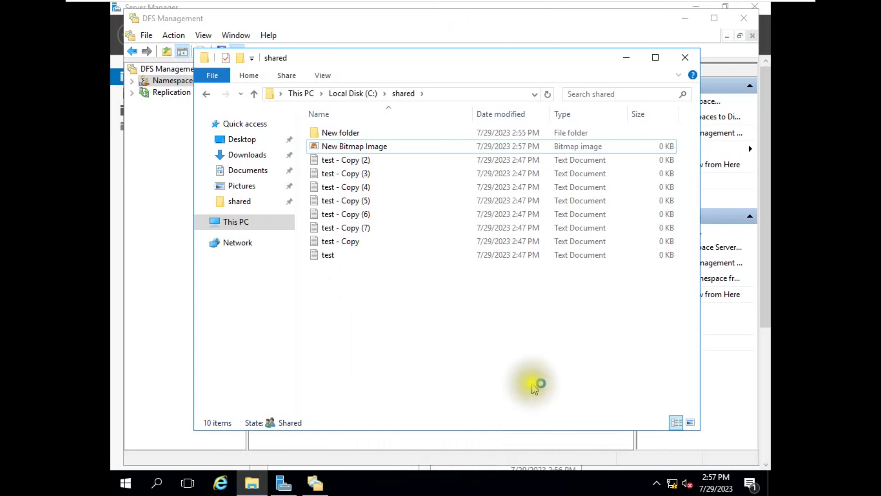
left_click(424, 315)
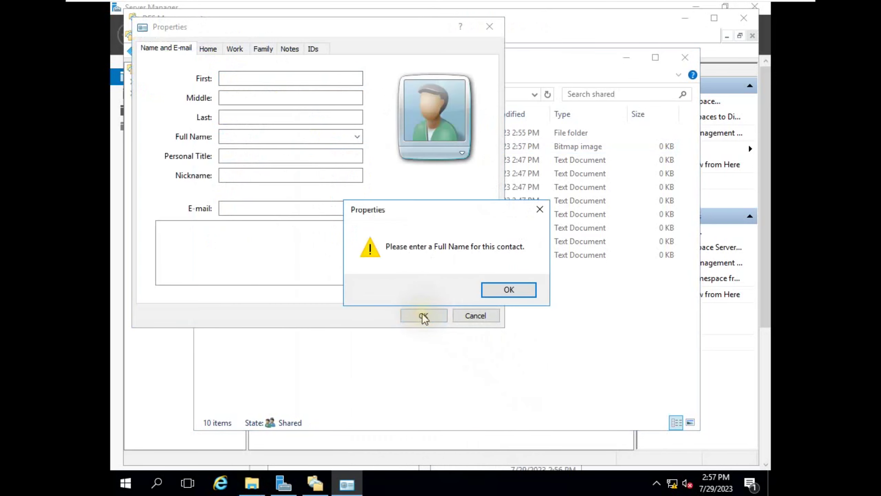
left_click(488, 292)
type("sttsdtrwet")
left_click(421, 317)
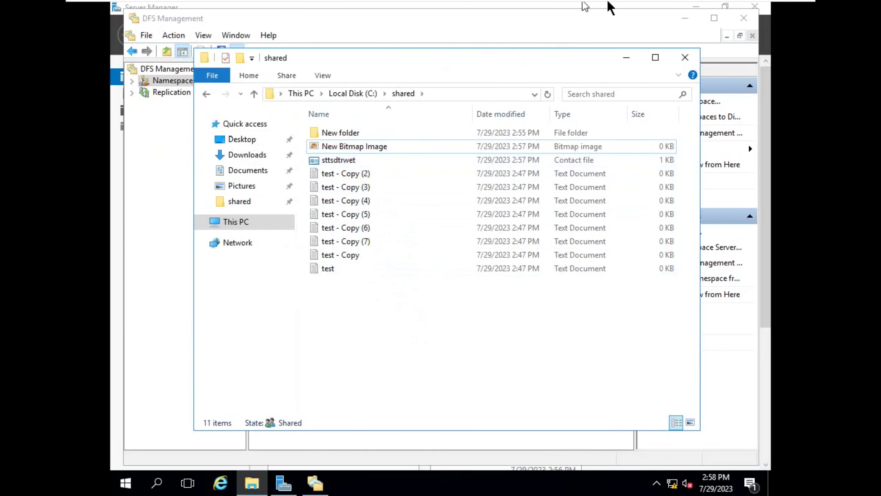
- Check that the contact file appears in \\server2\shared, now 11 items
mouse_move(631, 7)
left_click(698, 7)
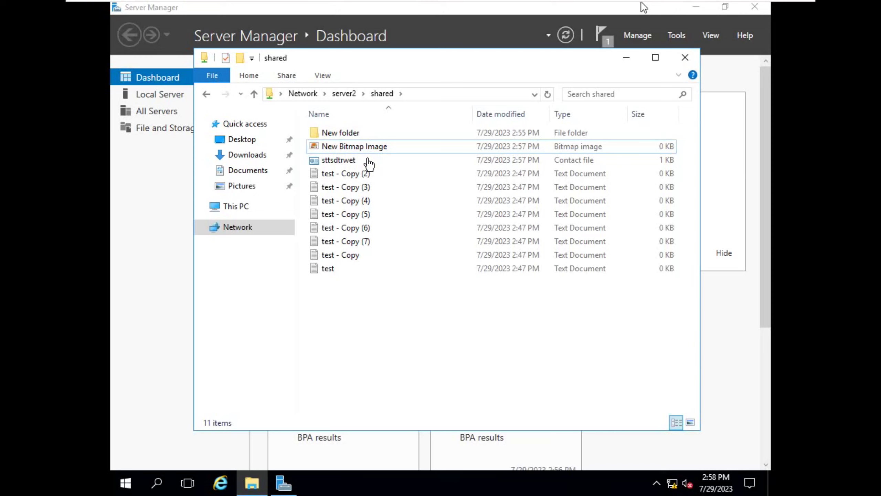
left_click(378, 134)
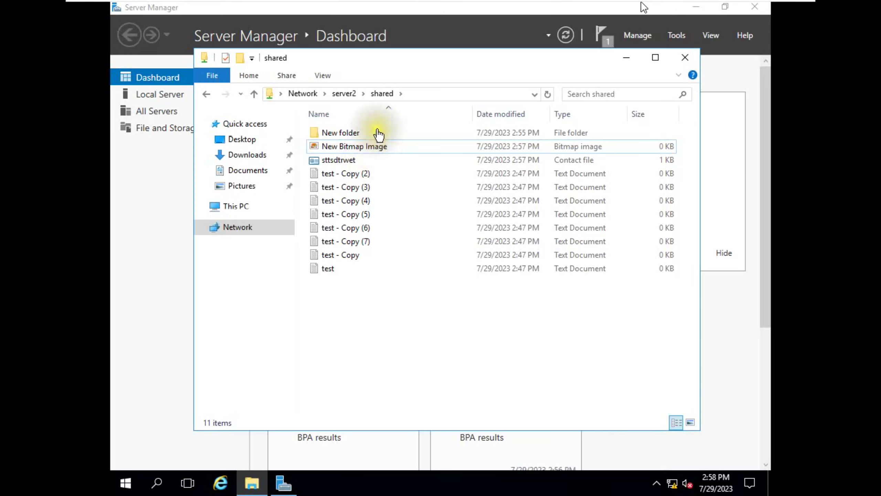